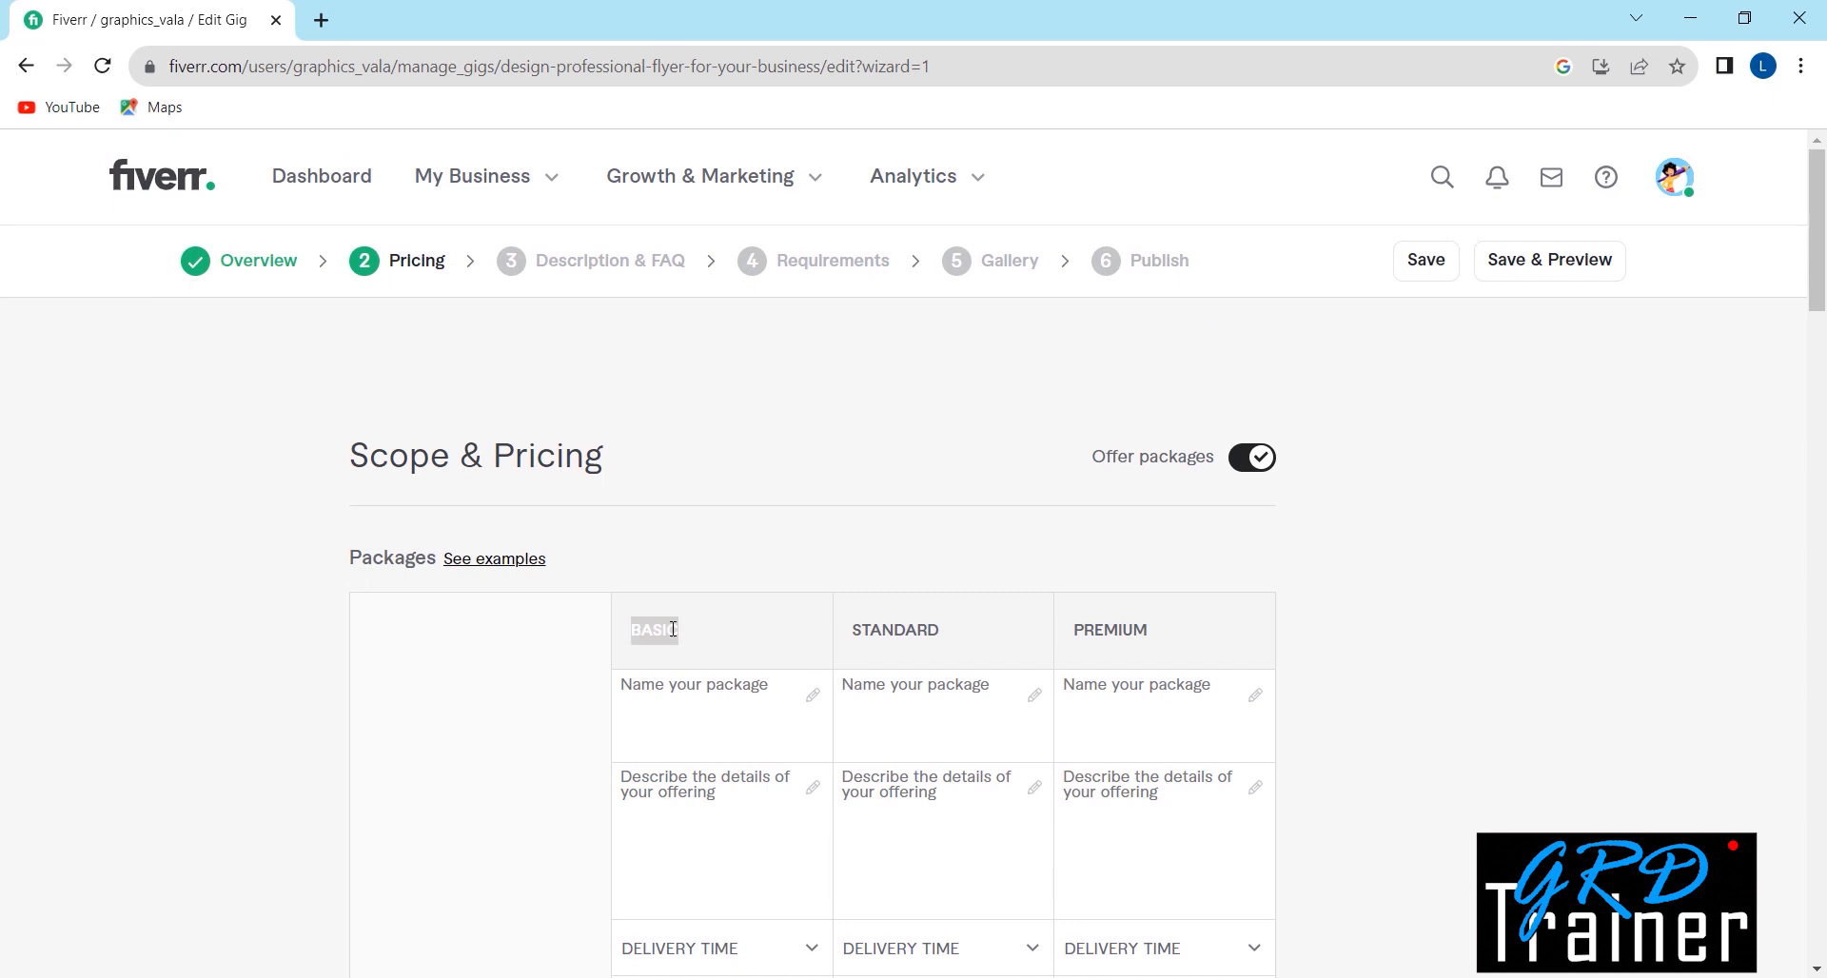
left_click(630, 628)
scroll(632, 624, "down", 1)
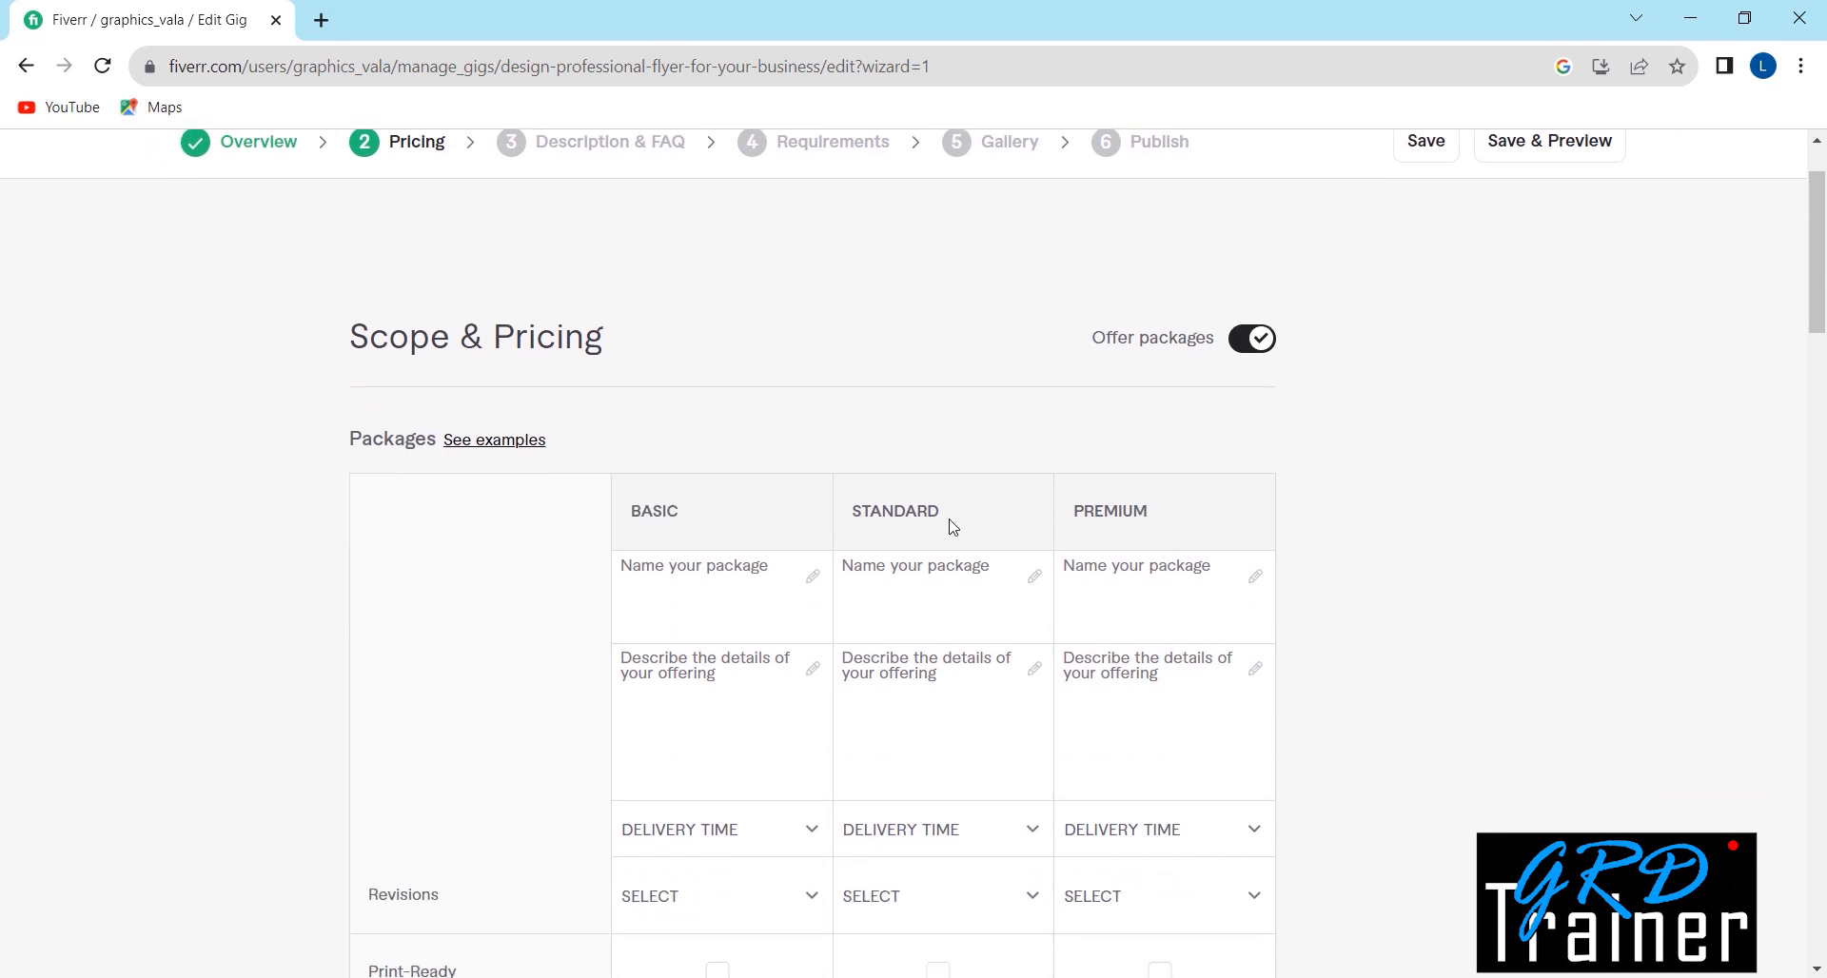
left_click_drag(1069, 518, 1163, 520)
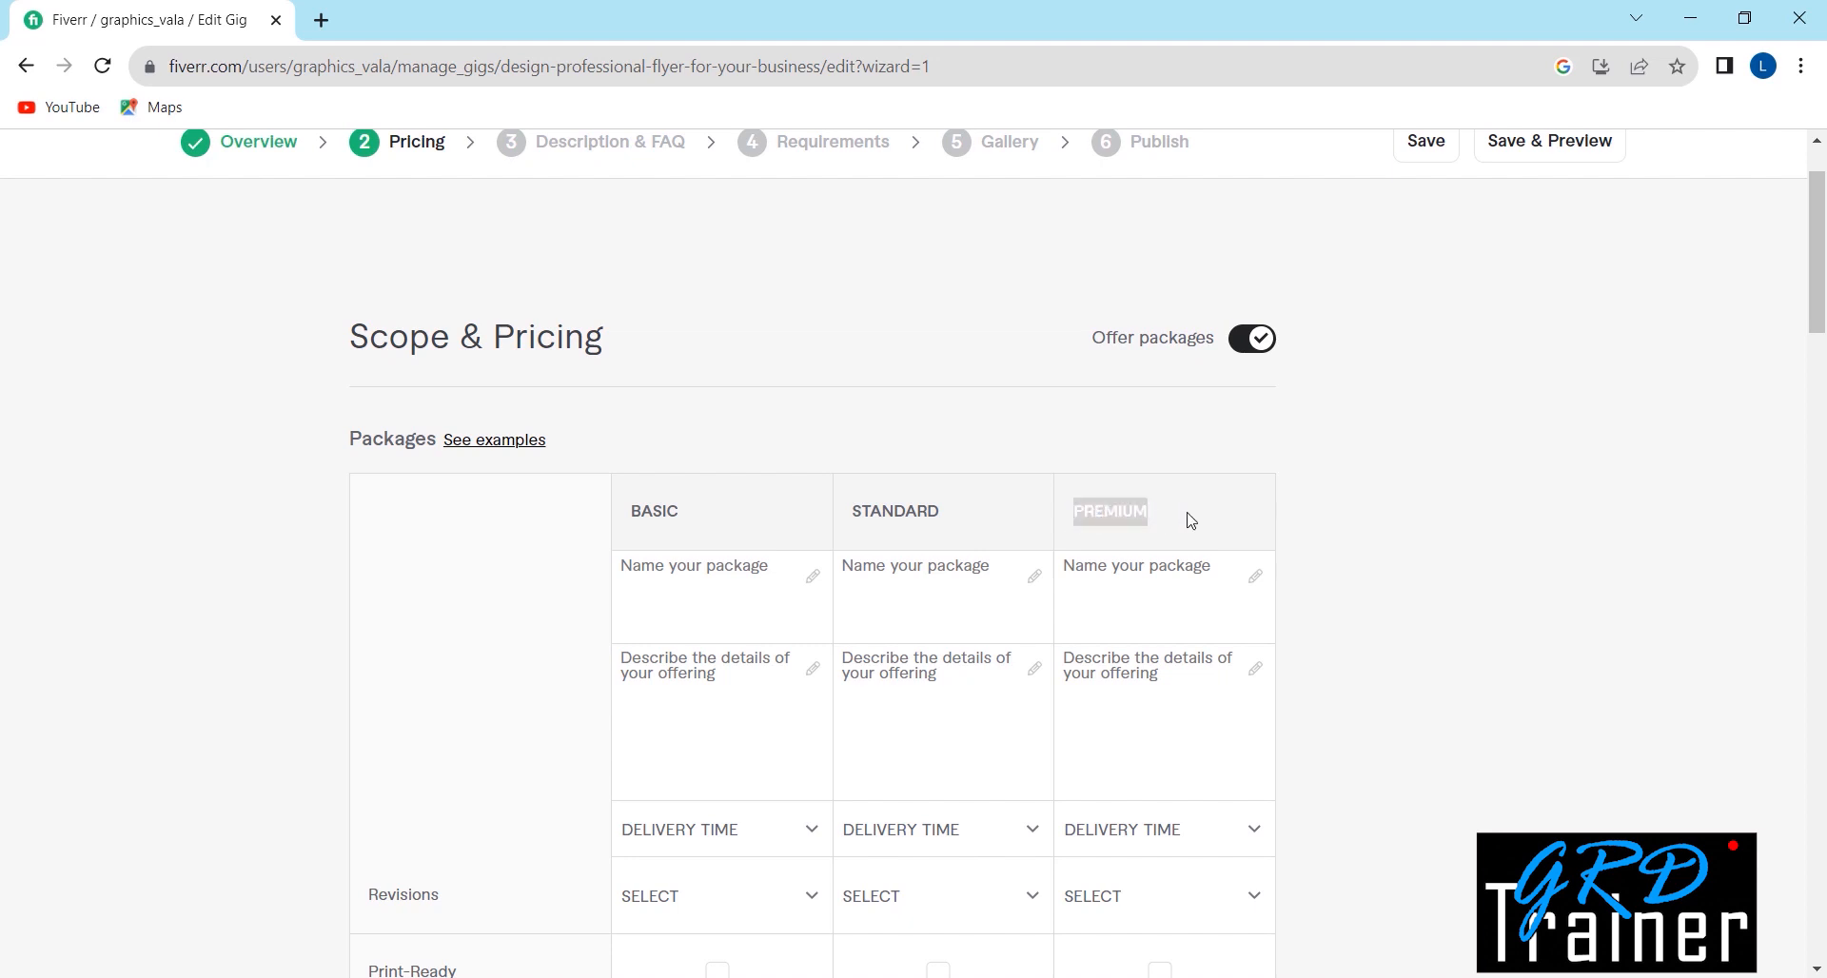
left_click(1190, 520)
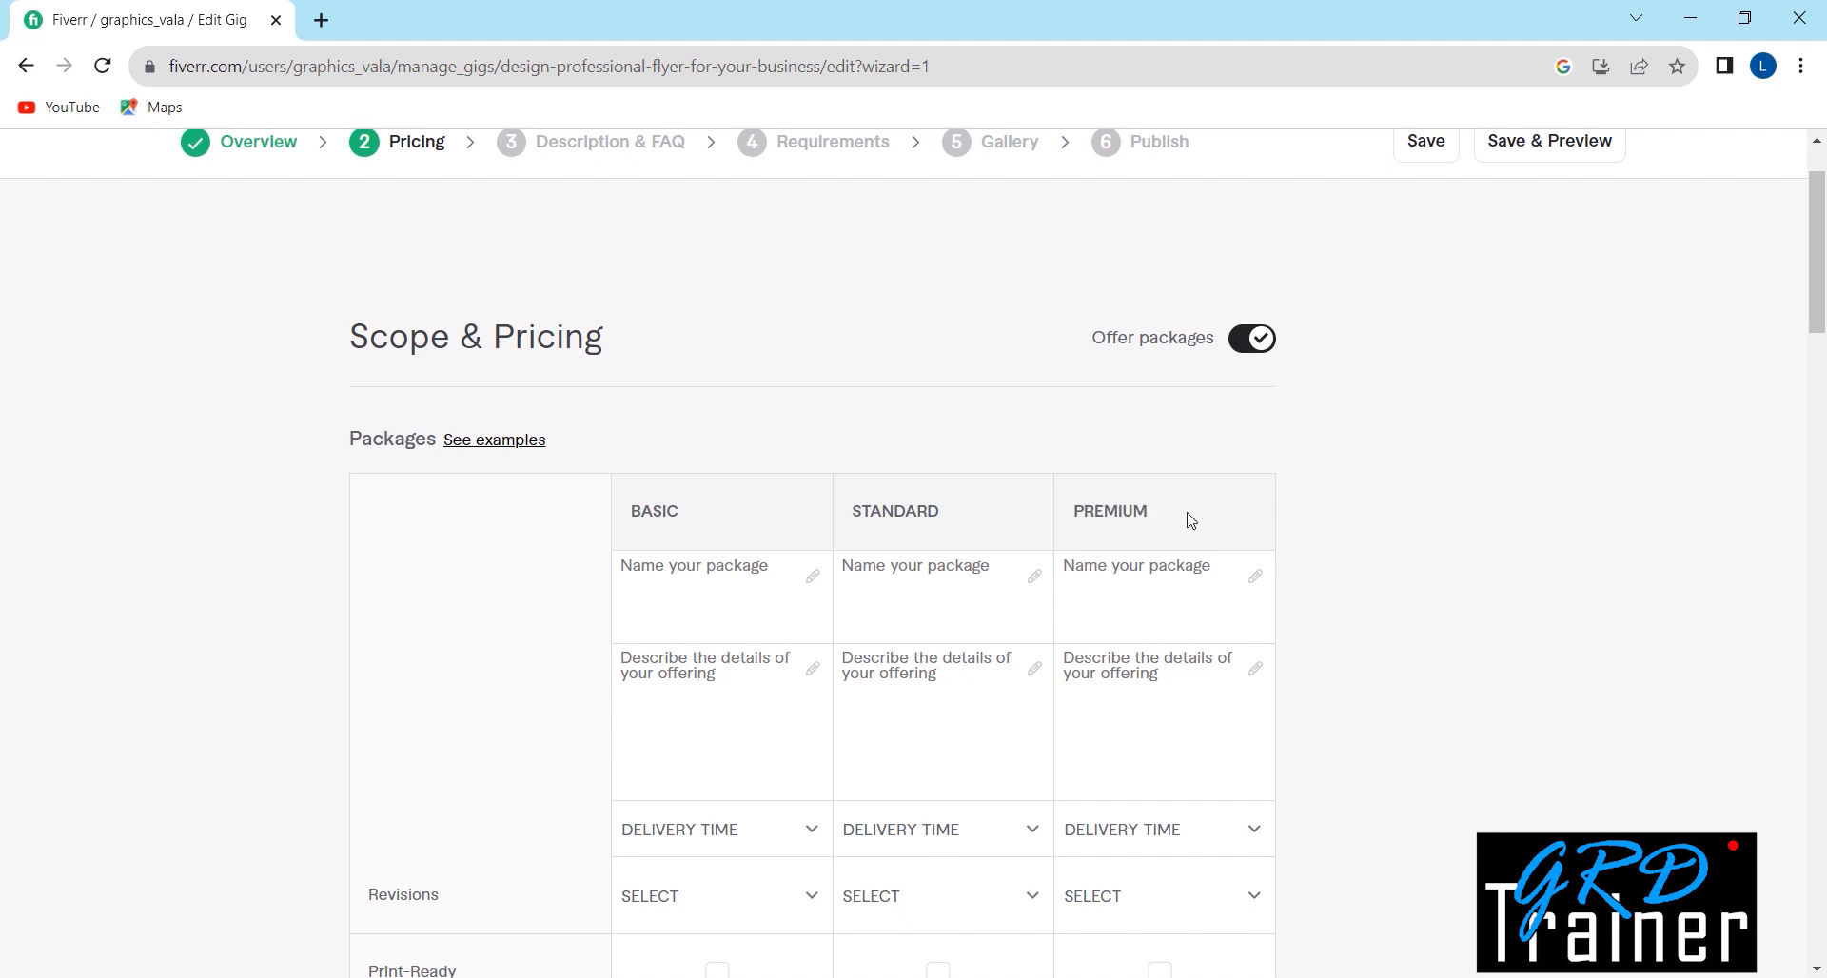
scroll(1190, 519, "down", 1)
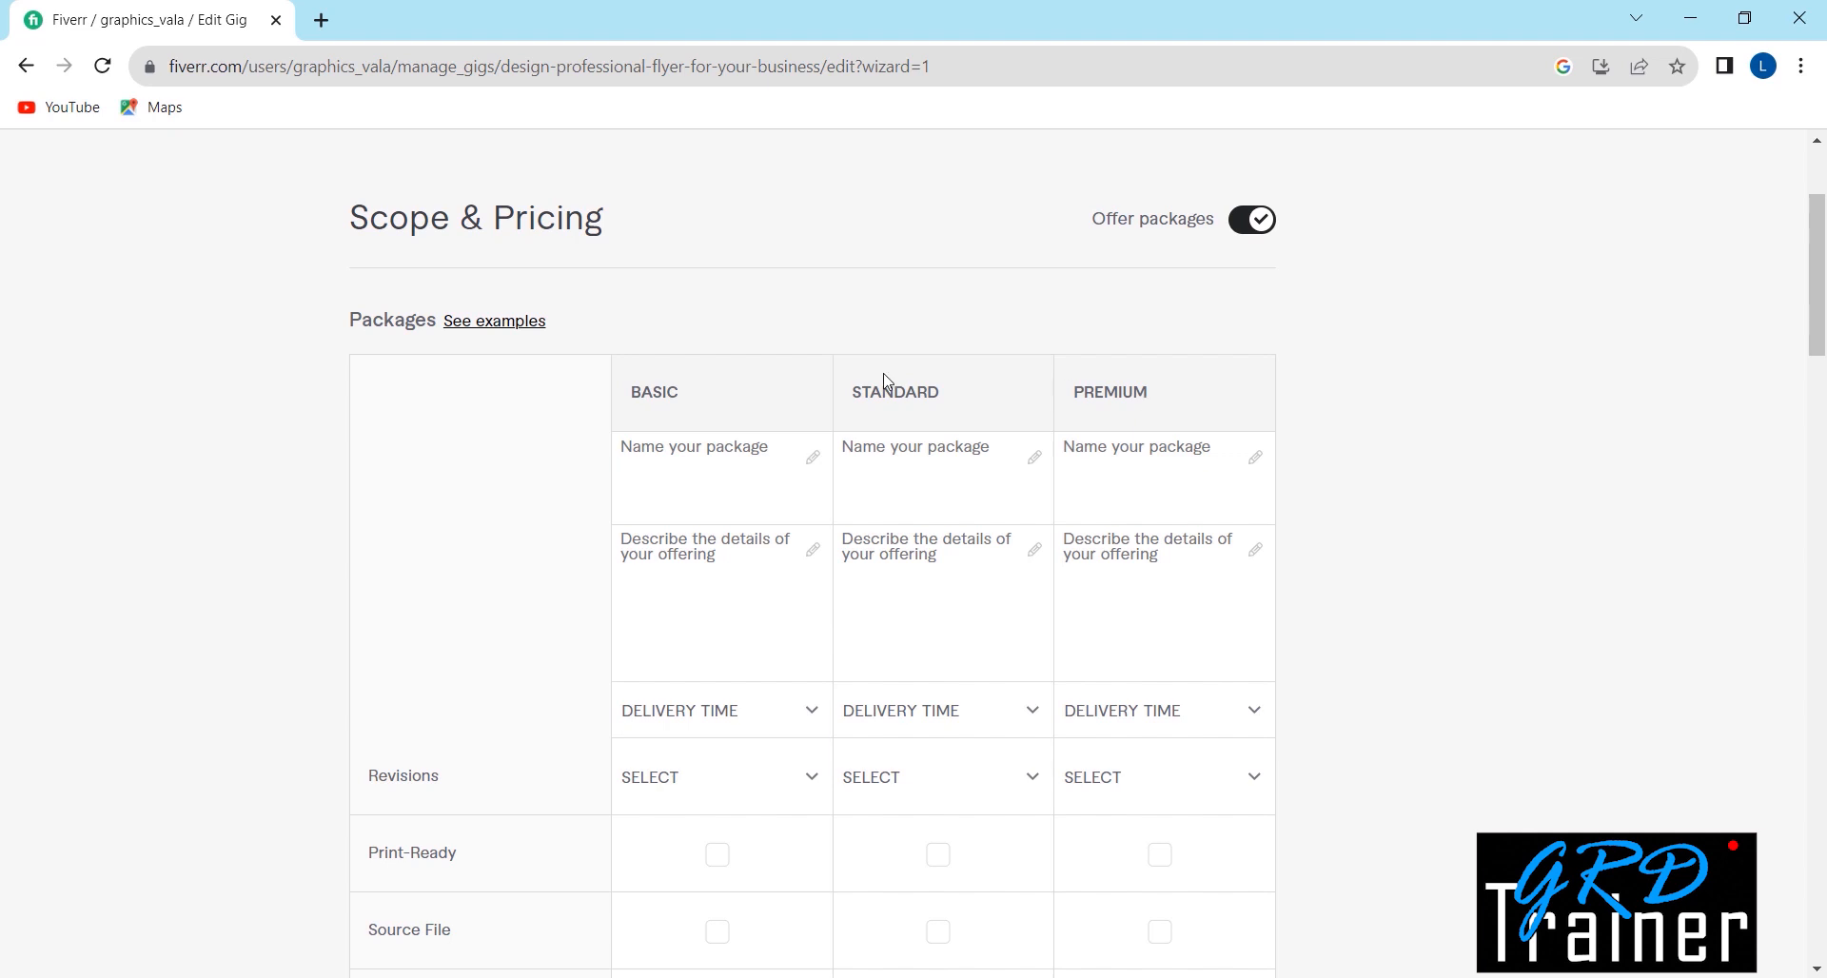
Step: Name the Basic package "BASIC" by copying its column heading into the package name
left_click(706, 476)
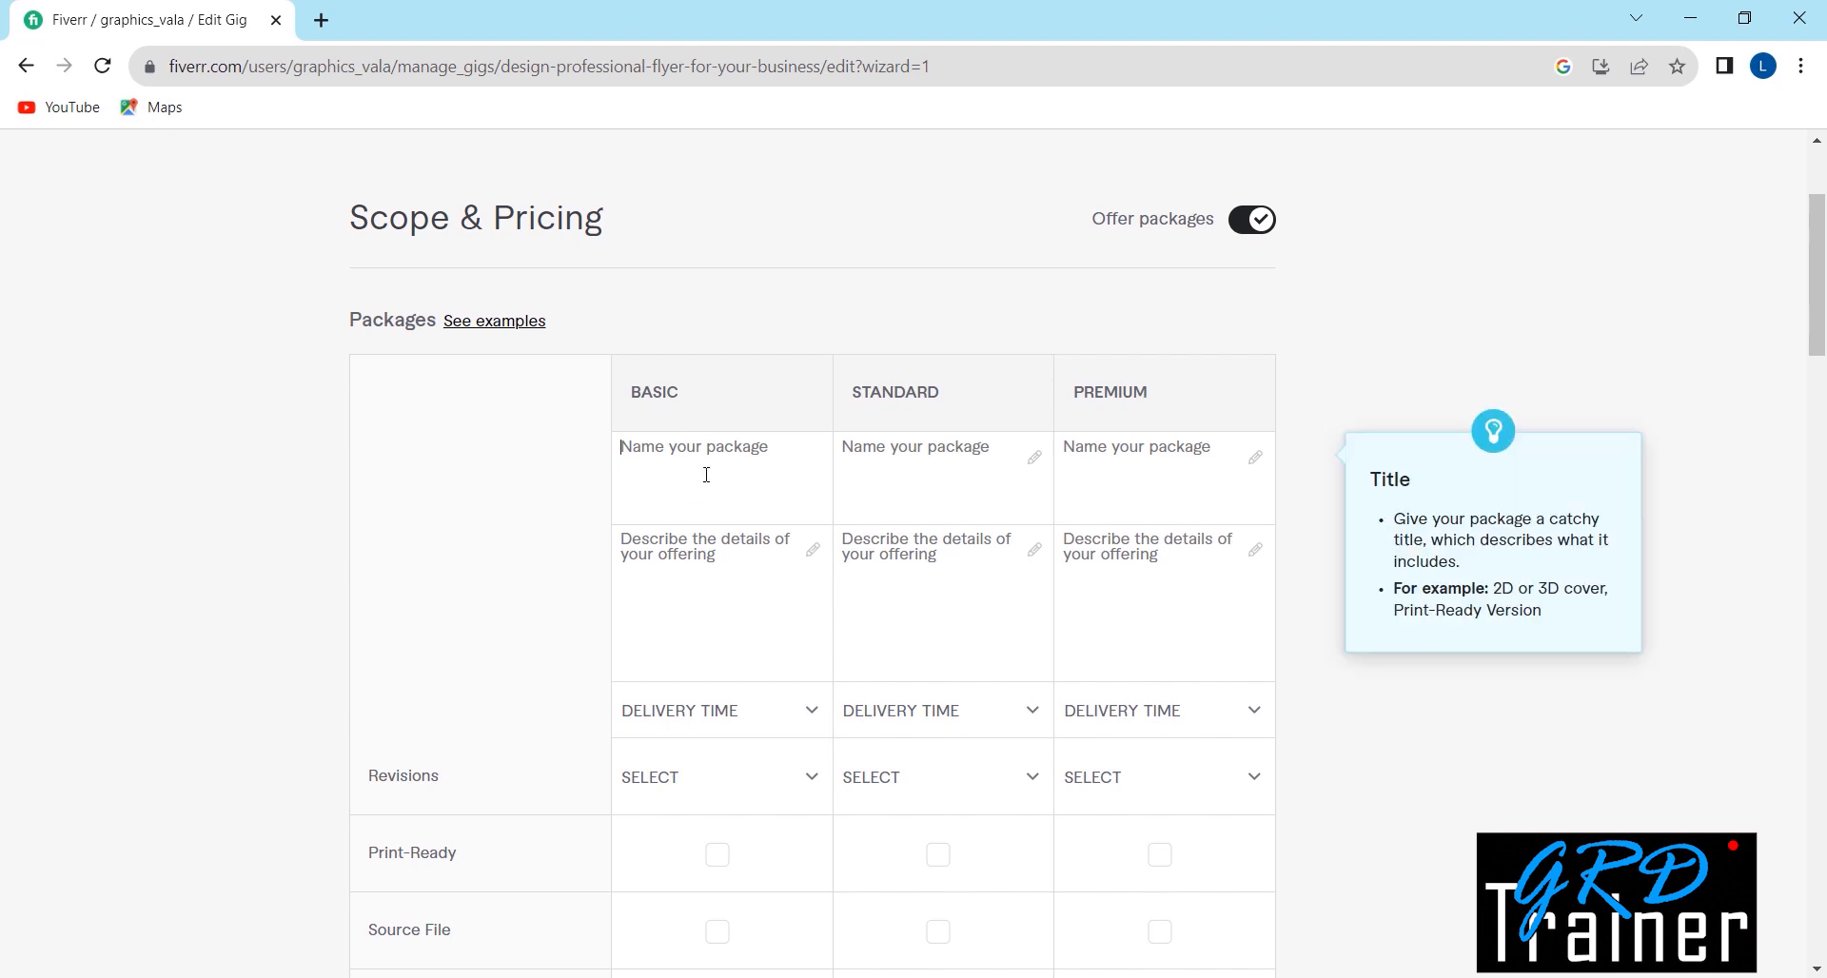
left_click_drag(703, 419, 608, 387)
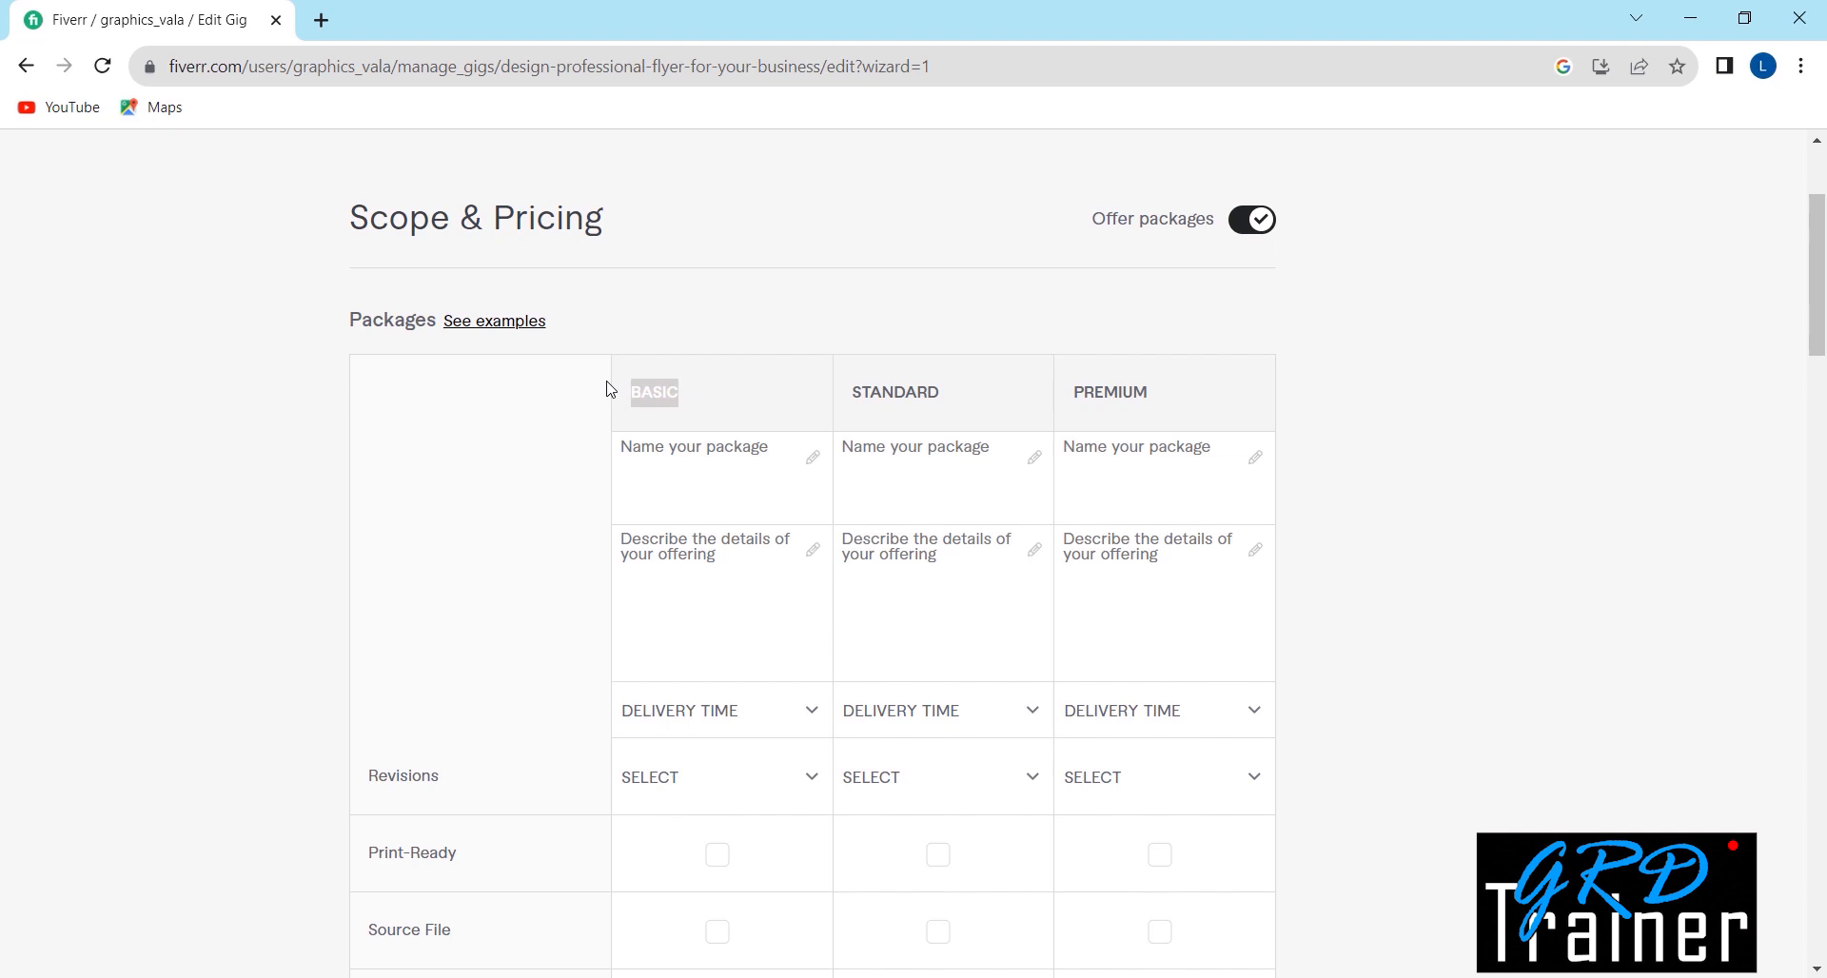
right_click(661, 391)
left_click(684, 399)
left_click(678, 454)
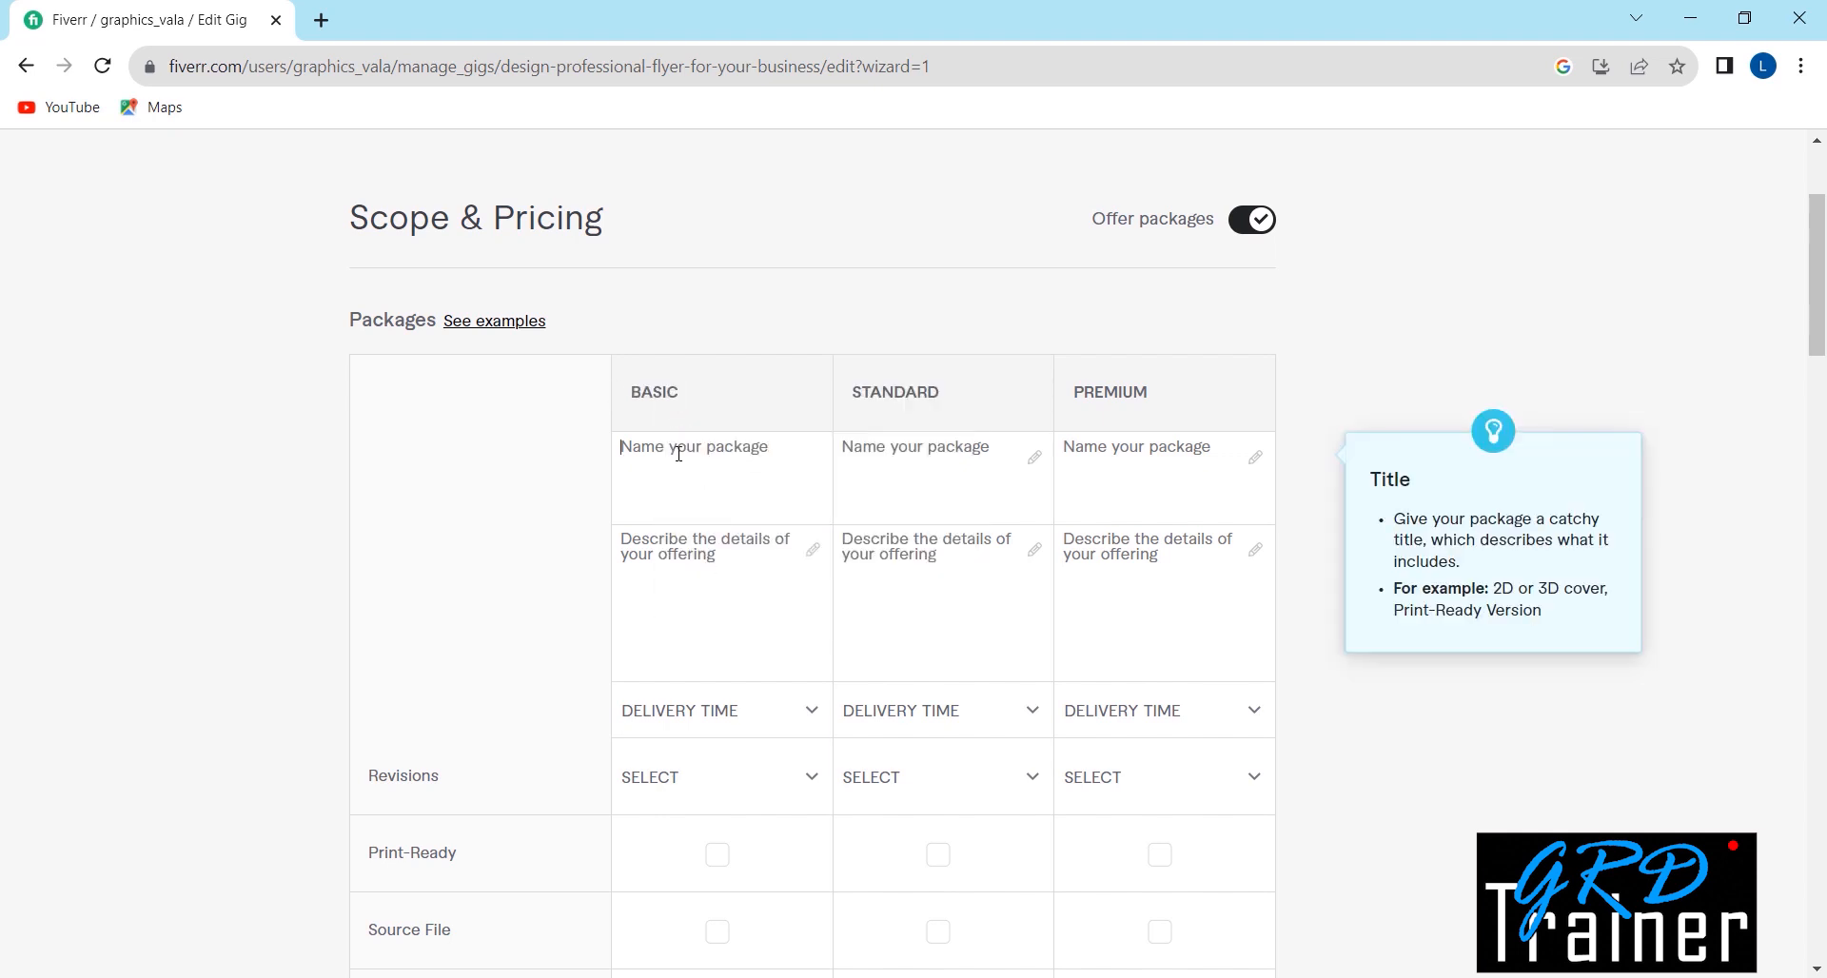
key("ctrl+v")
Step: Copy the Standard column heading into that package's name so it reads "STANDARD"
double_click(913, 392)
right_click(914, 401)
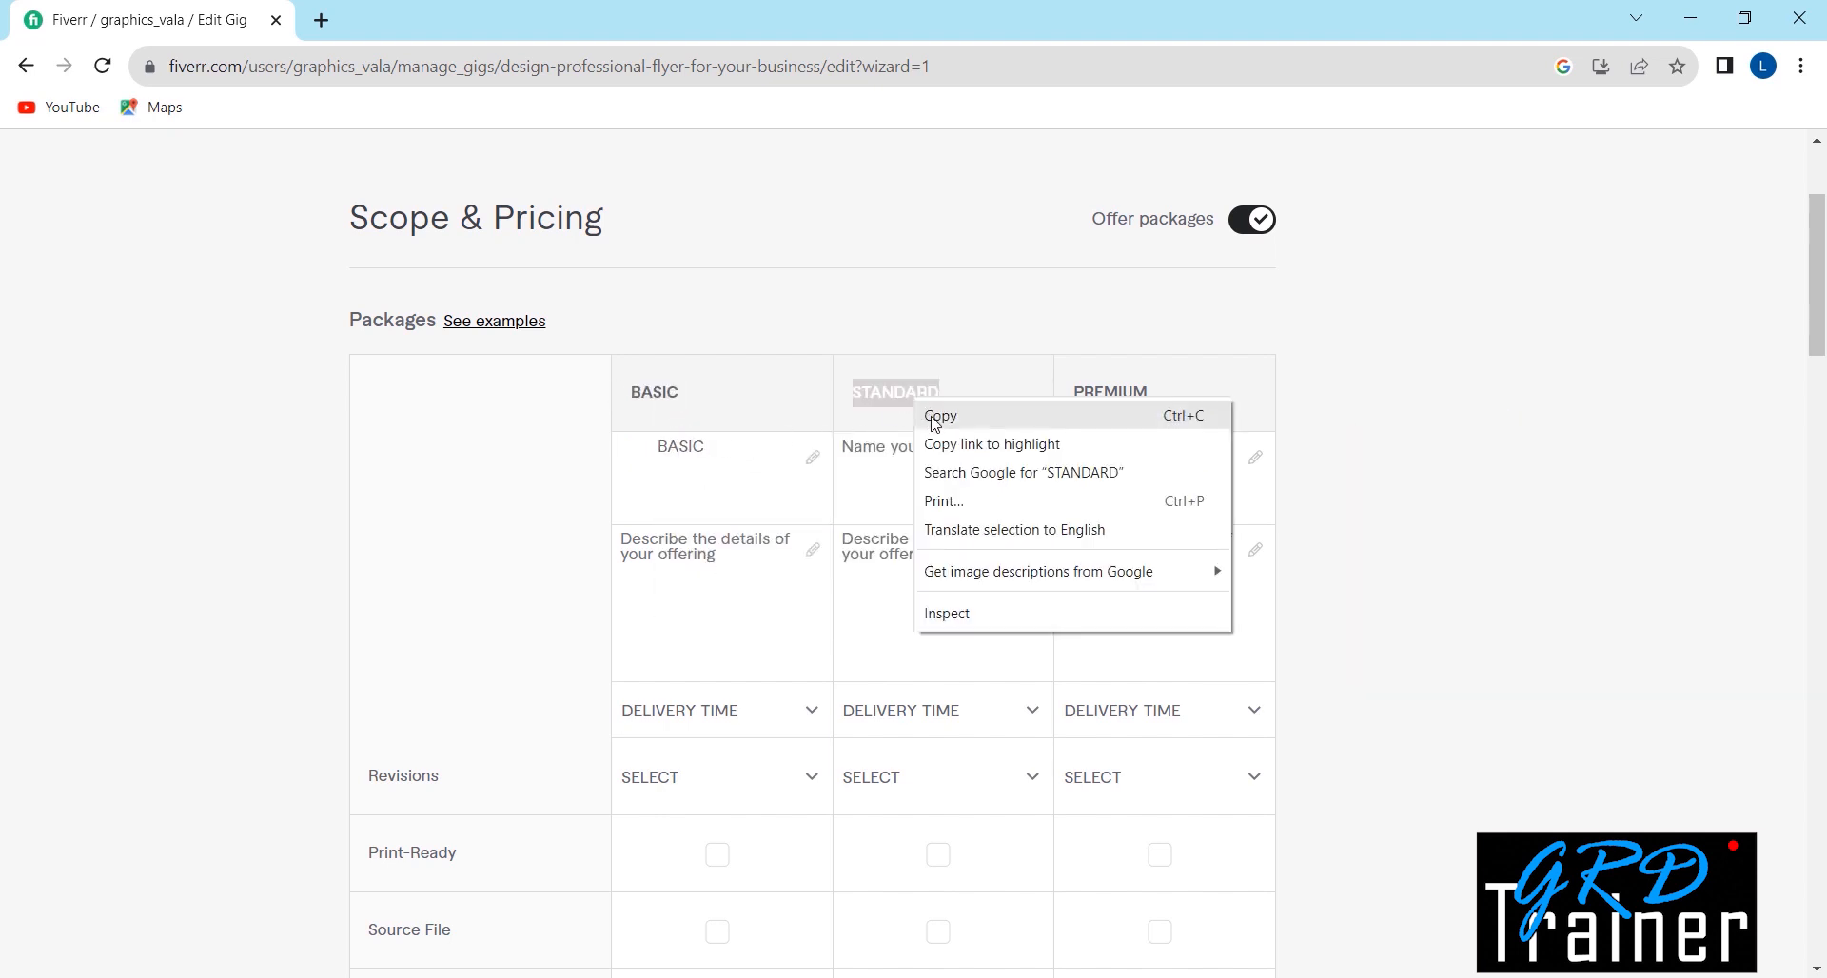
left_click(935, 416)
left_click(898, 470)
key("ctrl+v")
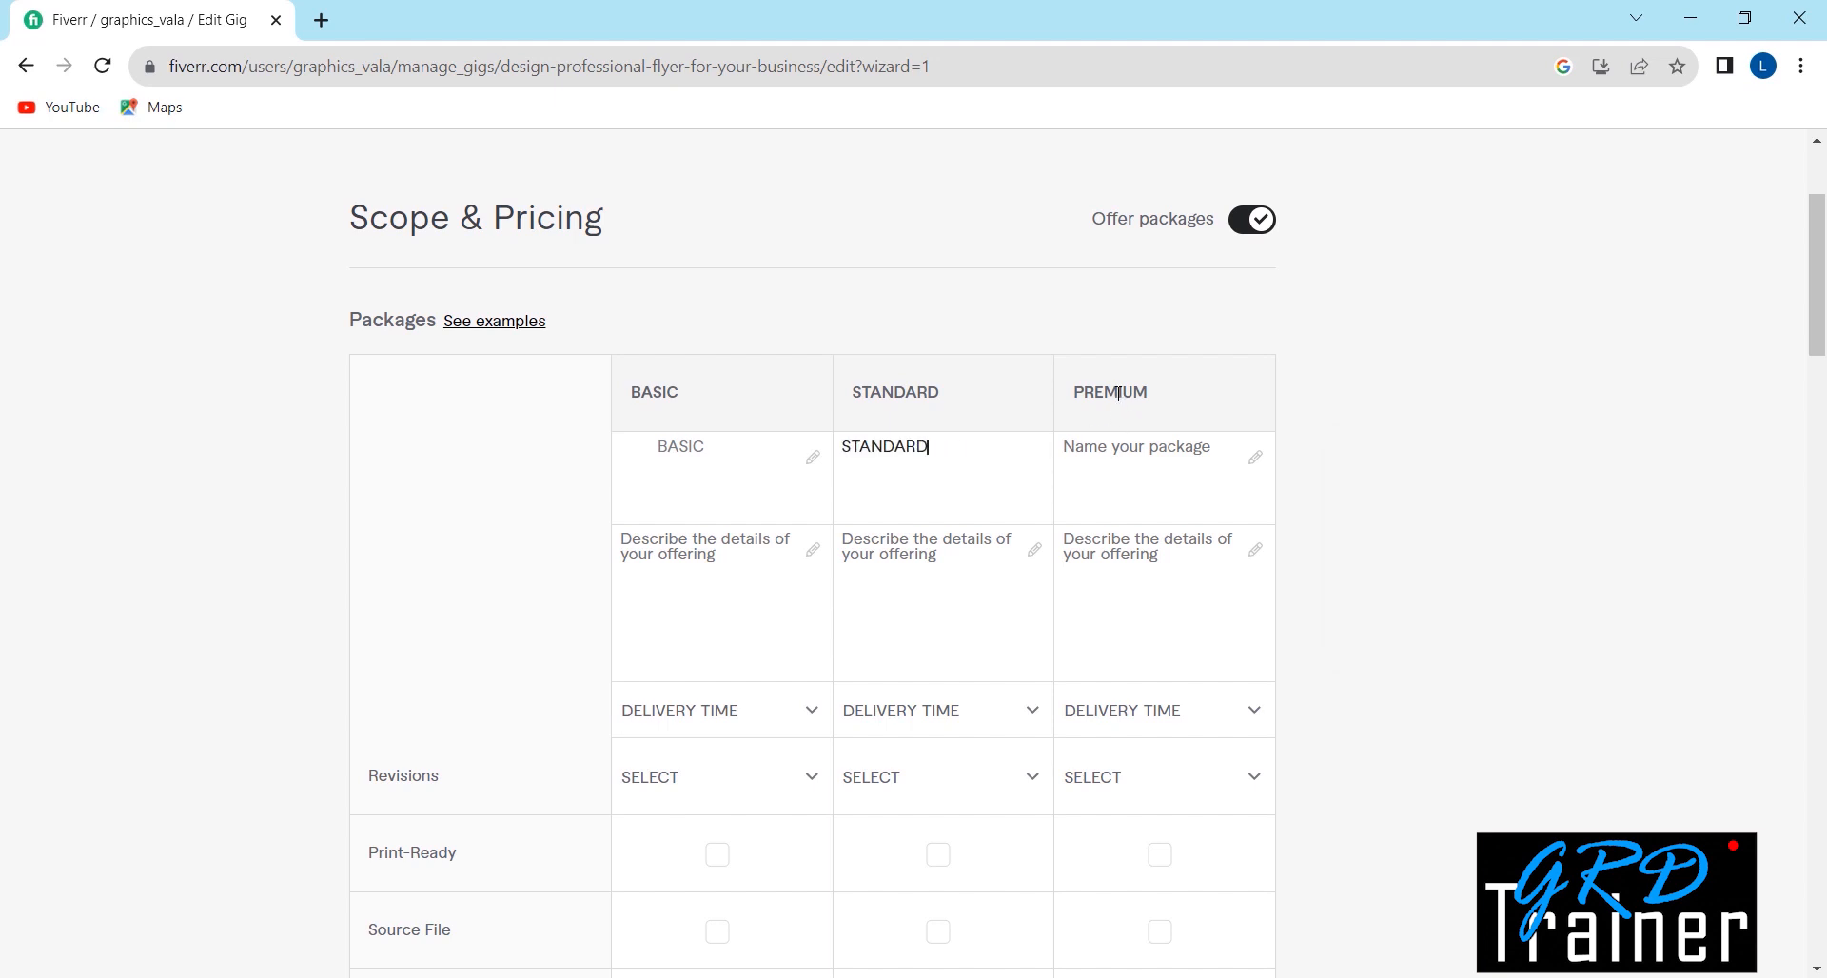
Step: Copy the Premium column heading into that package's name so it reads "PREMIUM"
double_click(1118, 392)
right_click(1119, 398)
left_click(1133, 413)
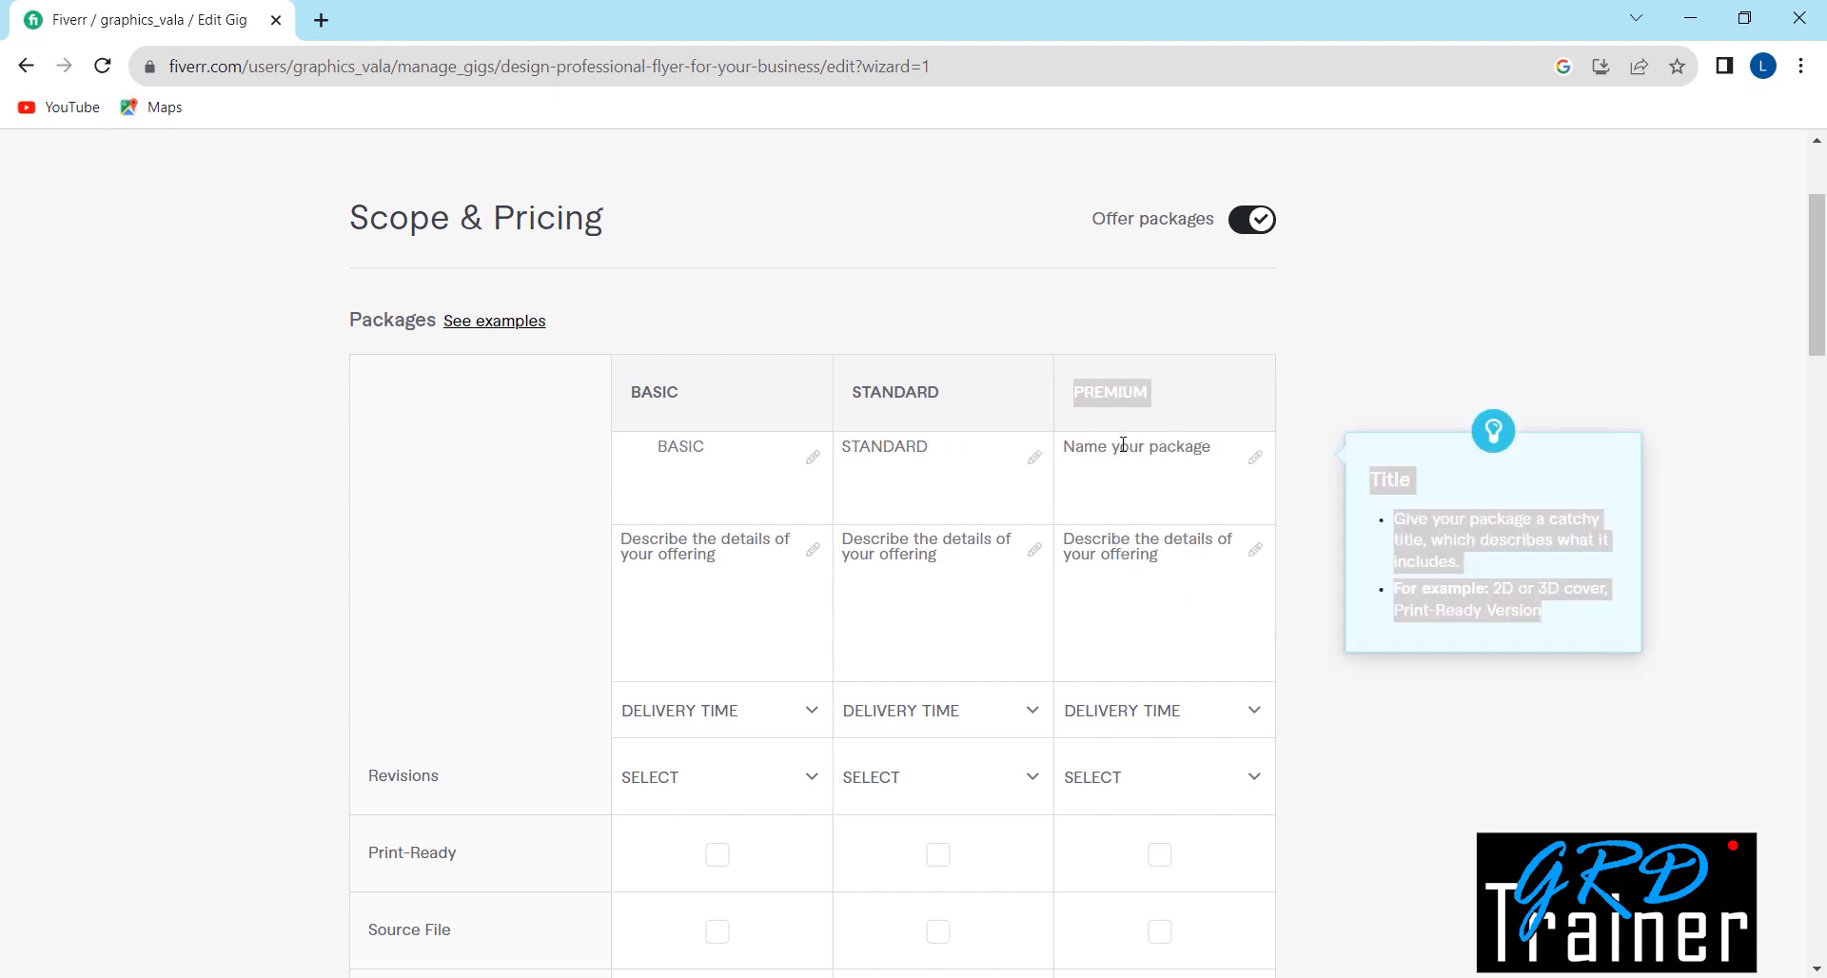
left_click(1123, 444)
key("ctrl+v")
Step: Describe the Basic package's offering as "1 business flyer + PNG + JPEG + PDF"
left_click(704, 590)
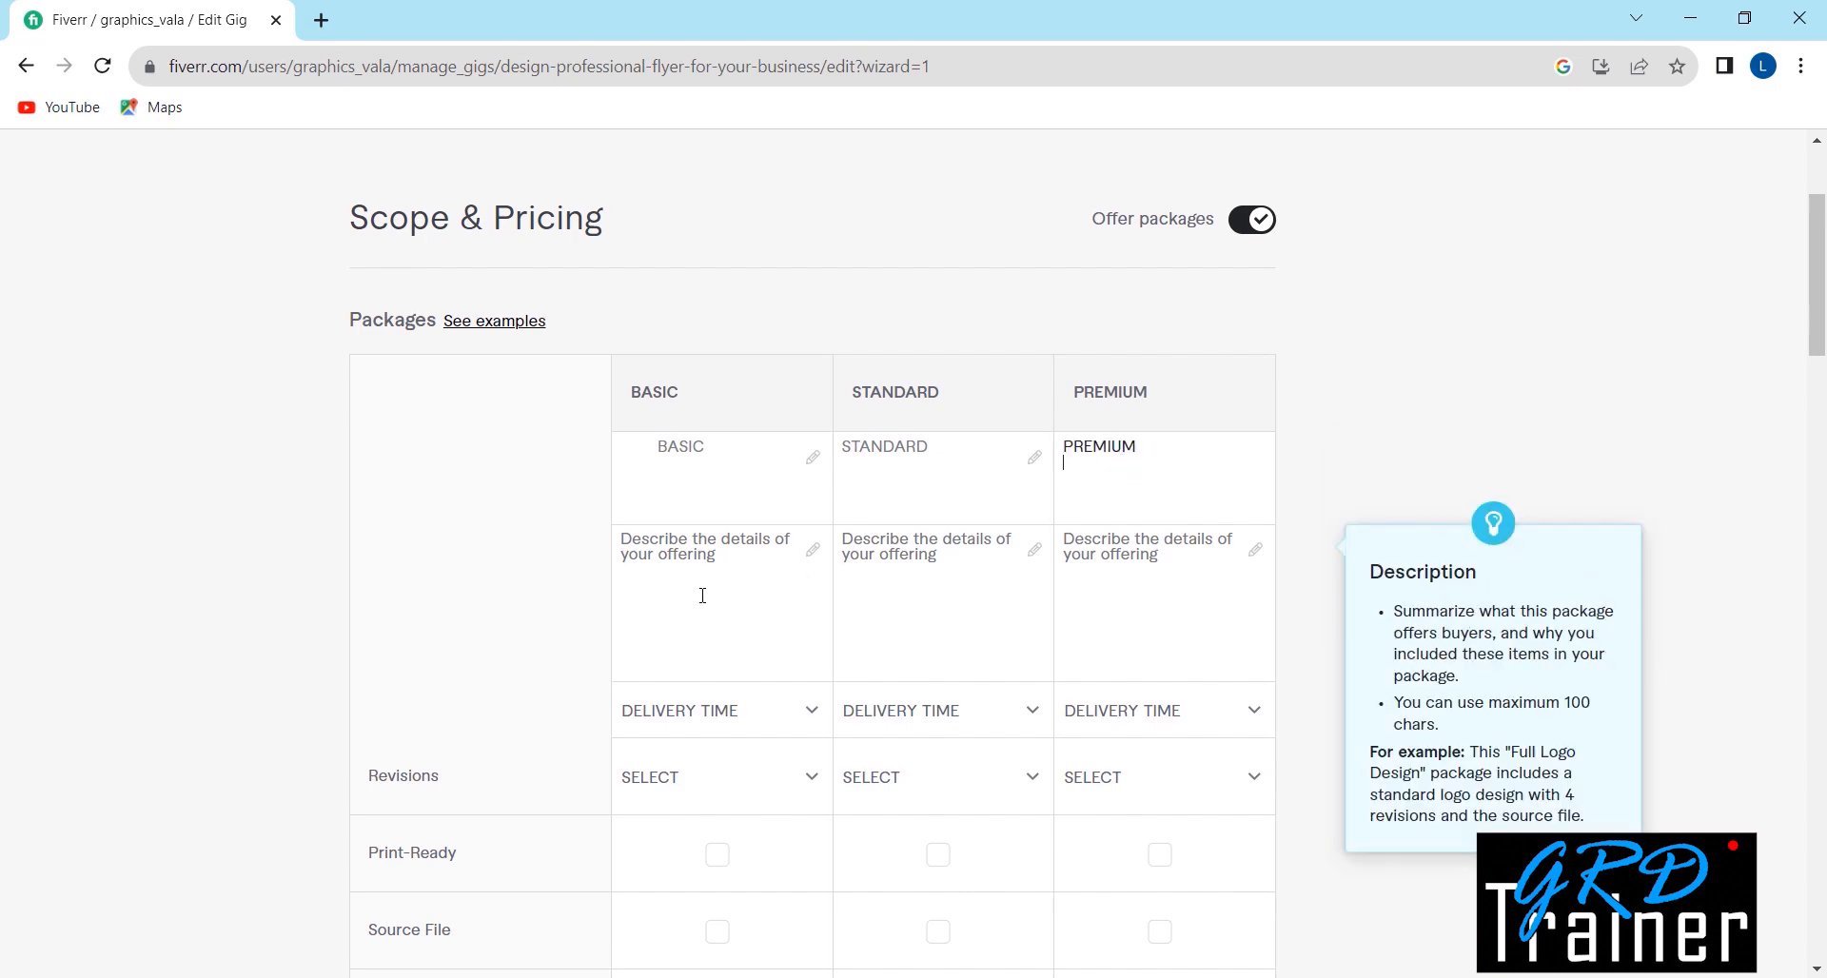
scroll(758, 575, "down", 1)
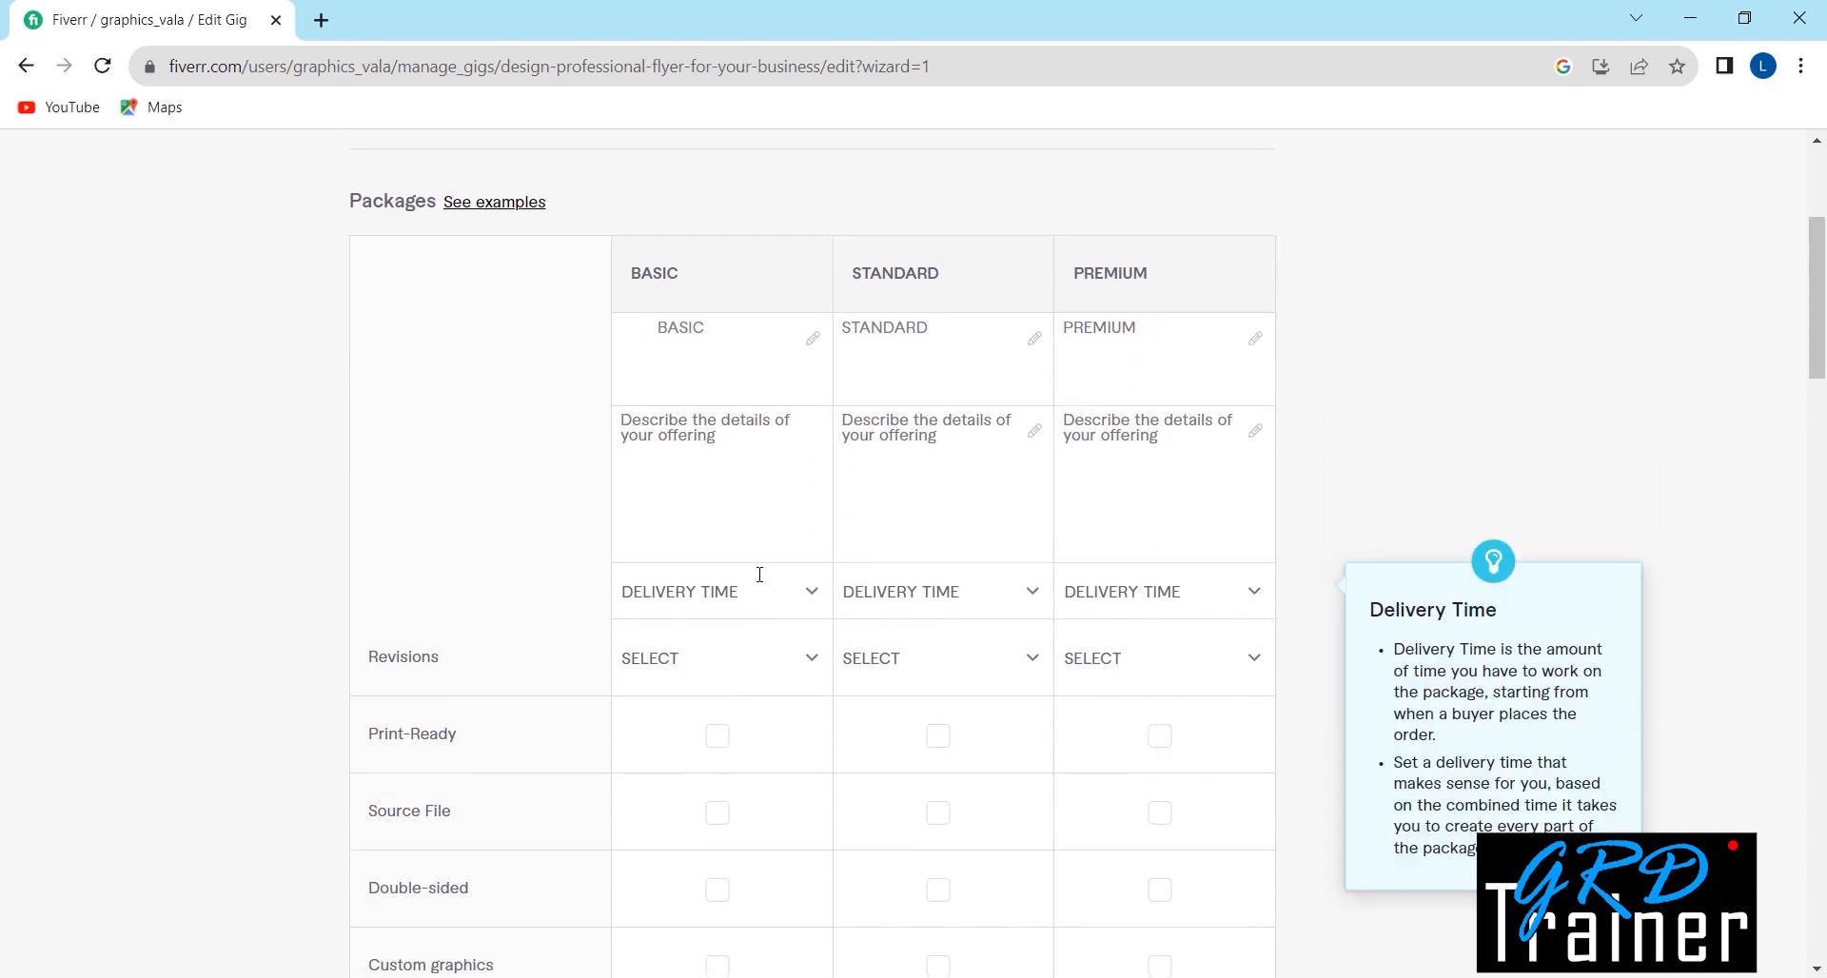
scroll(756, 580, "up", 1)
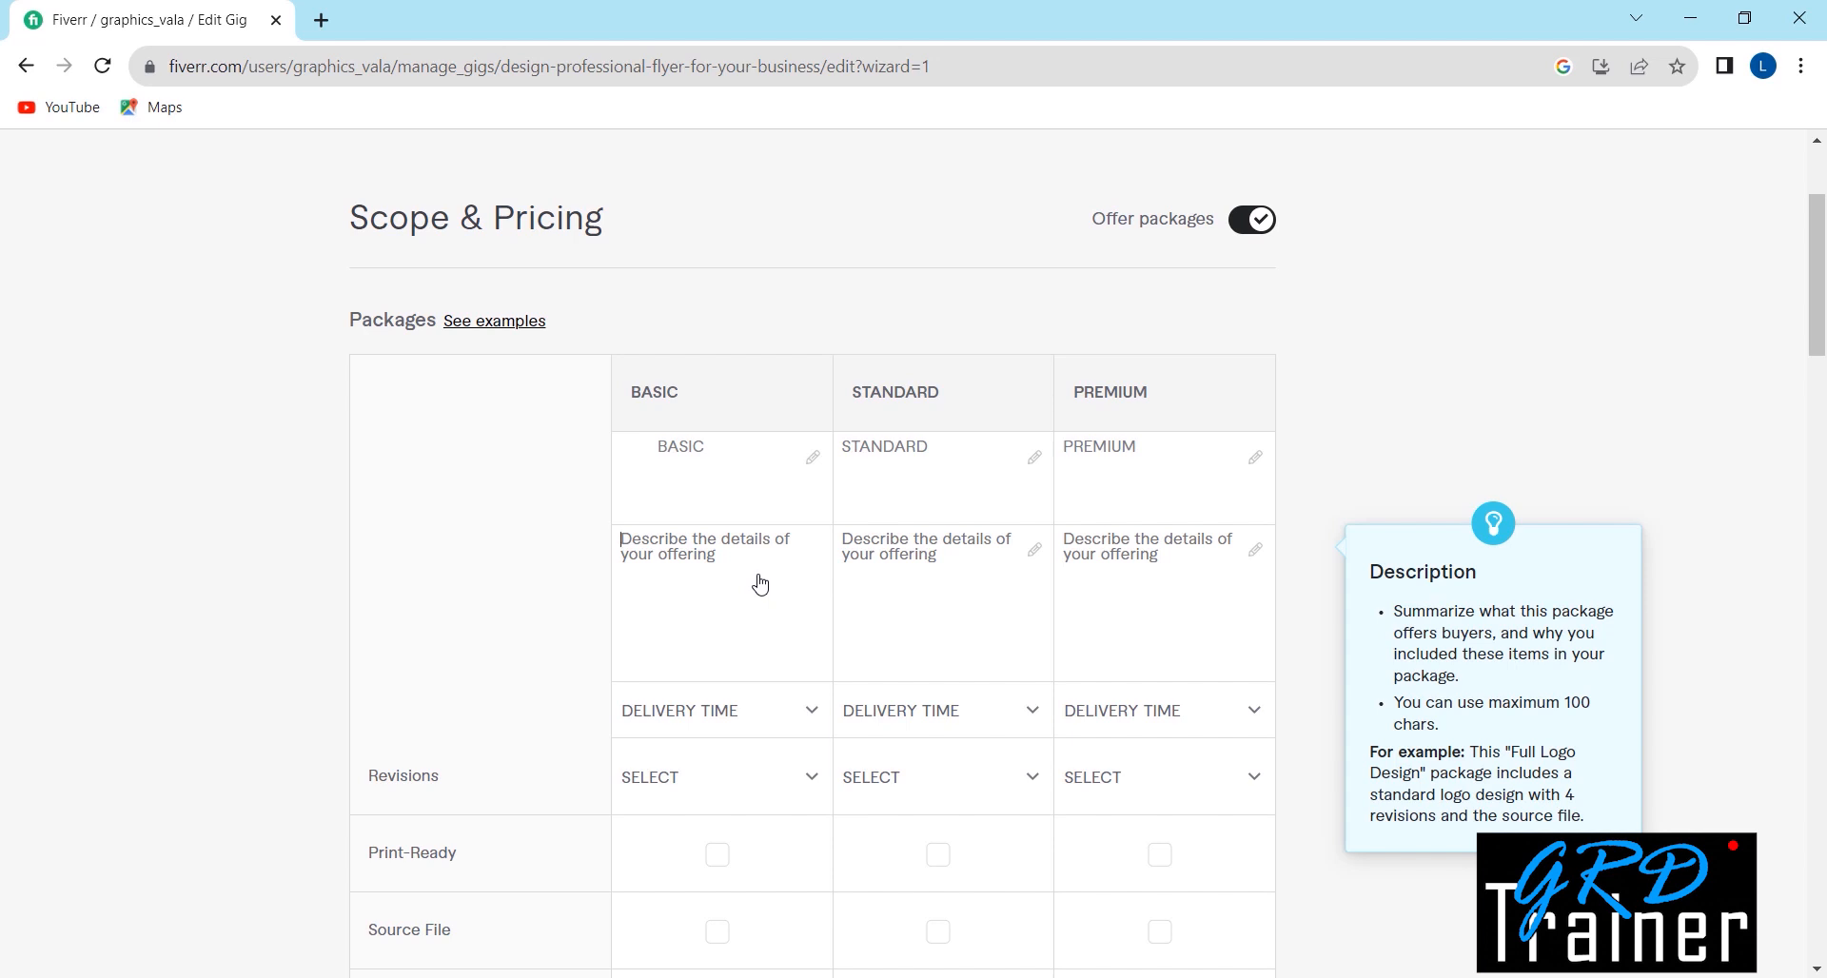
type("1 busi")
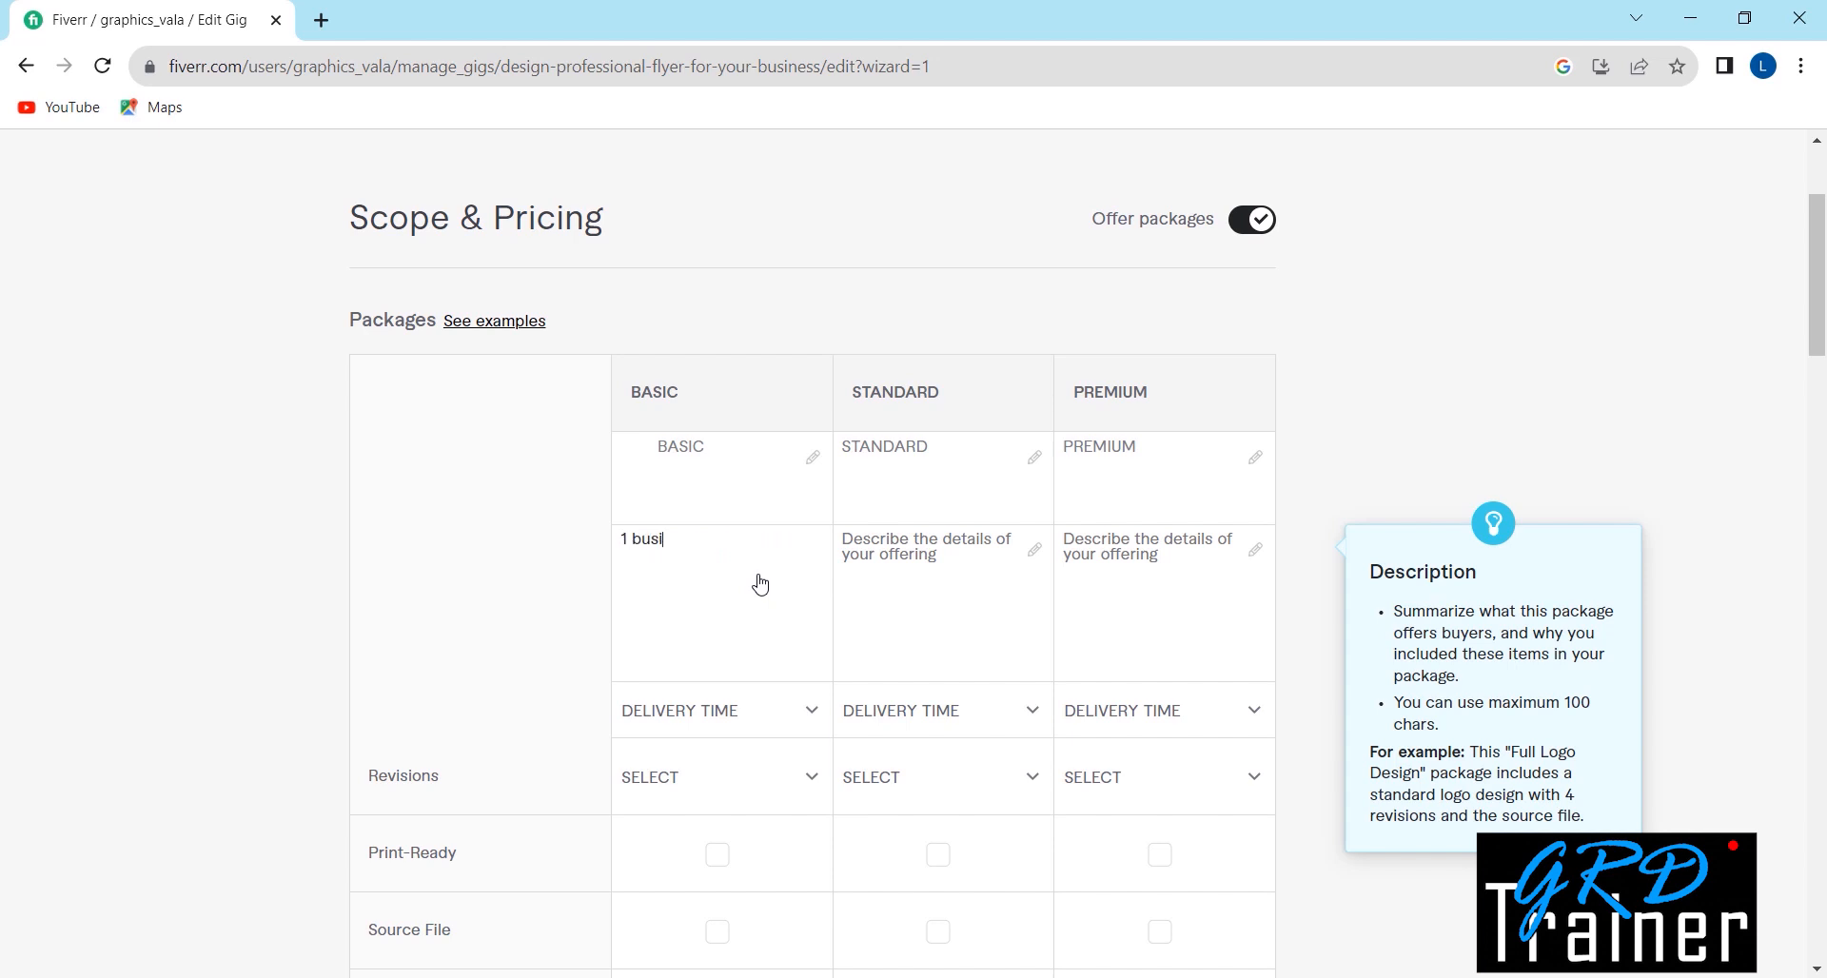
type("ness flyer + PNG + JPEG + PDF")
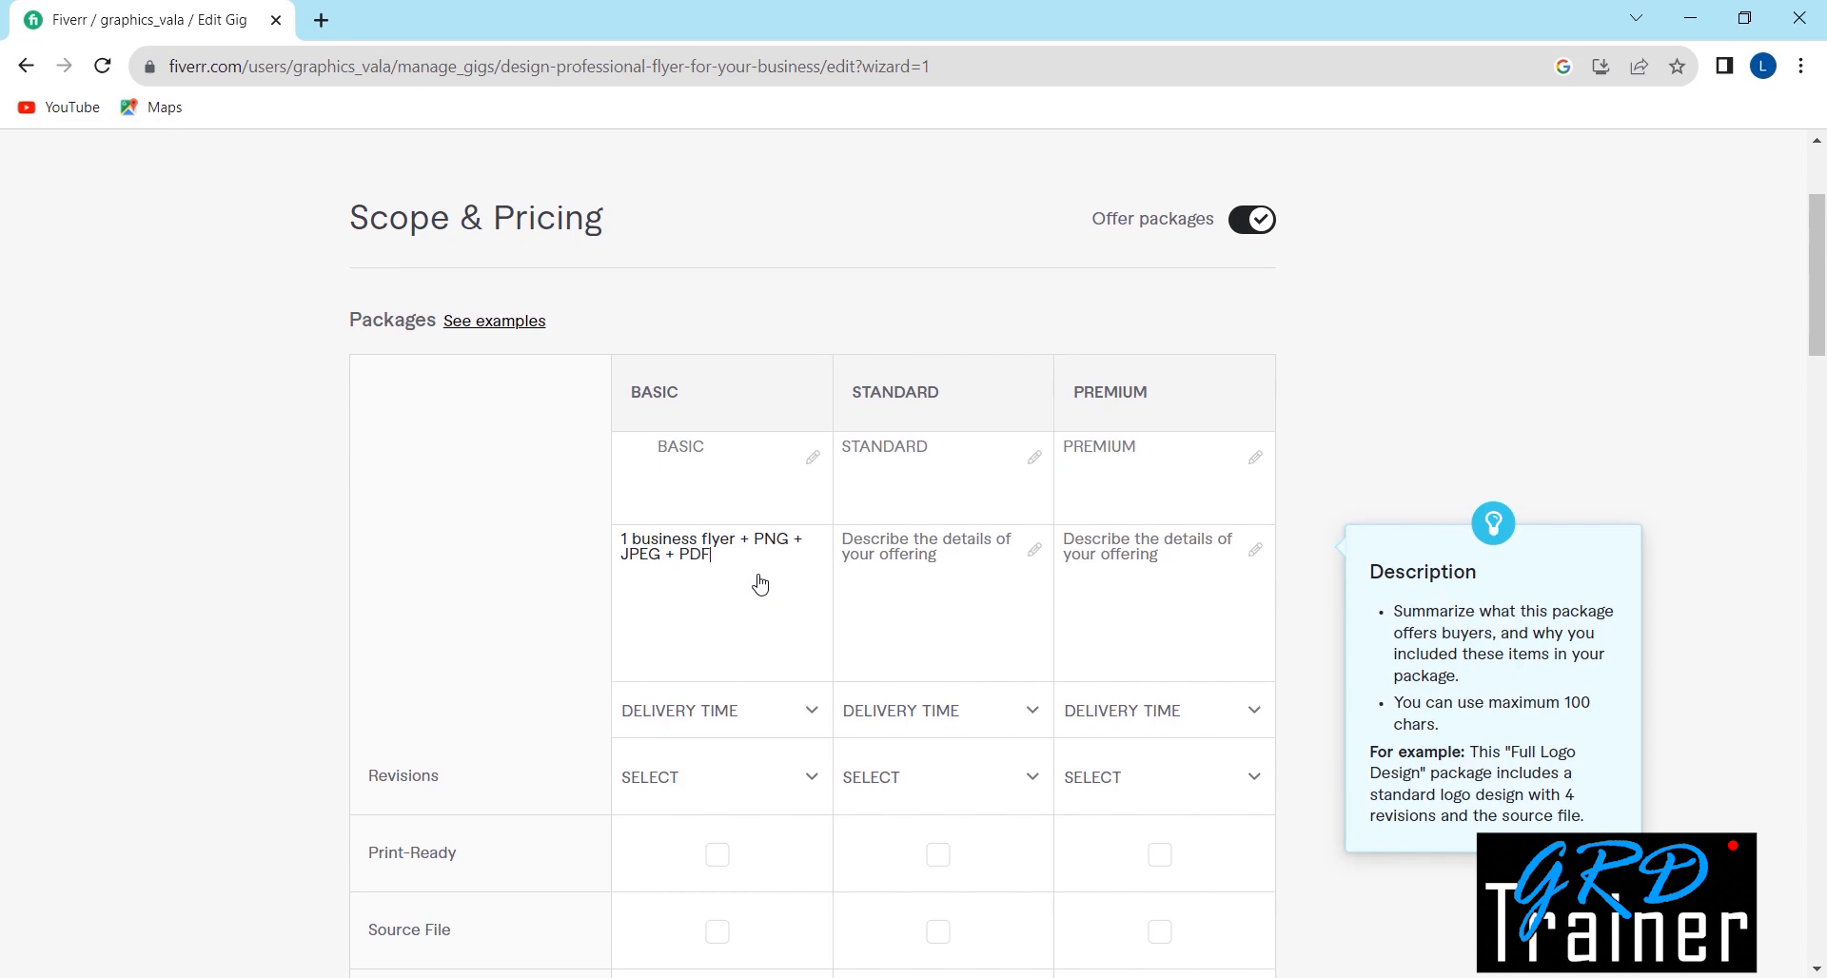
Step: Set the Basic package to 2 days delivery with unlimited revisions
scroll(783, 450, "down", 1)
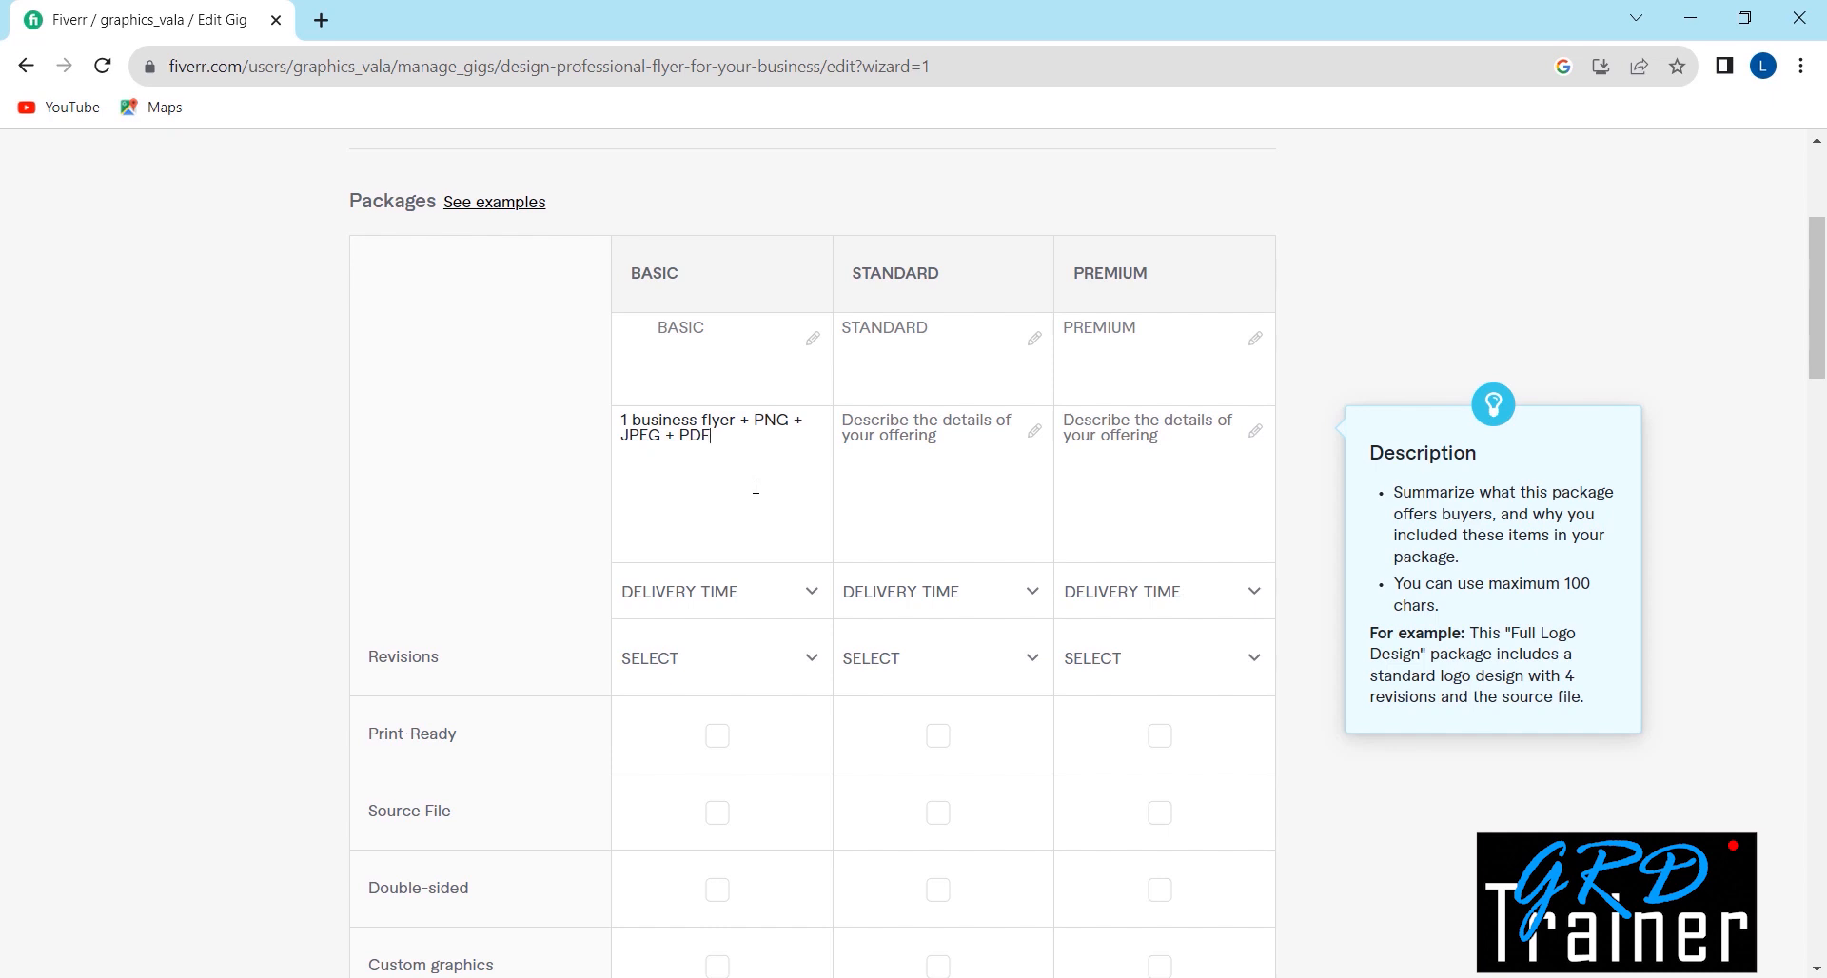
left_click(713, 591)
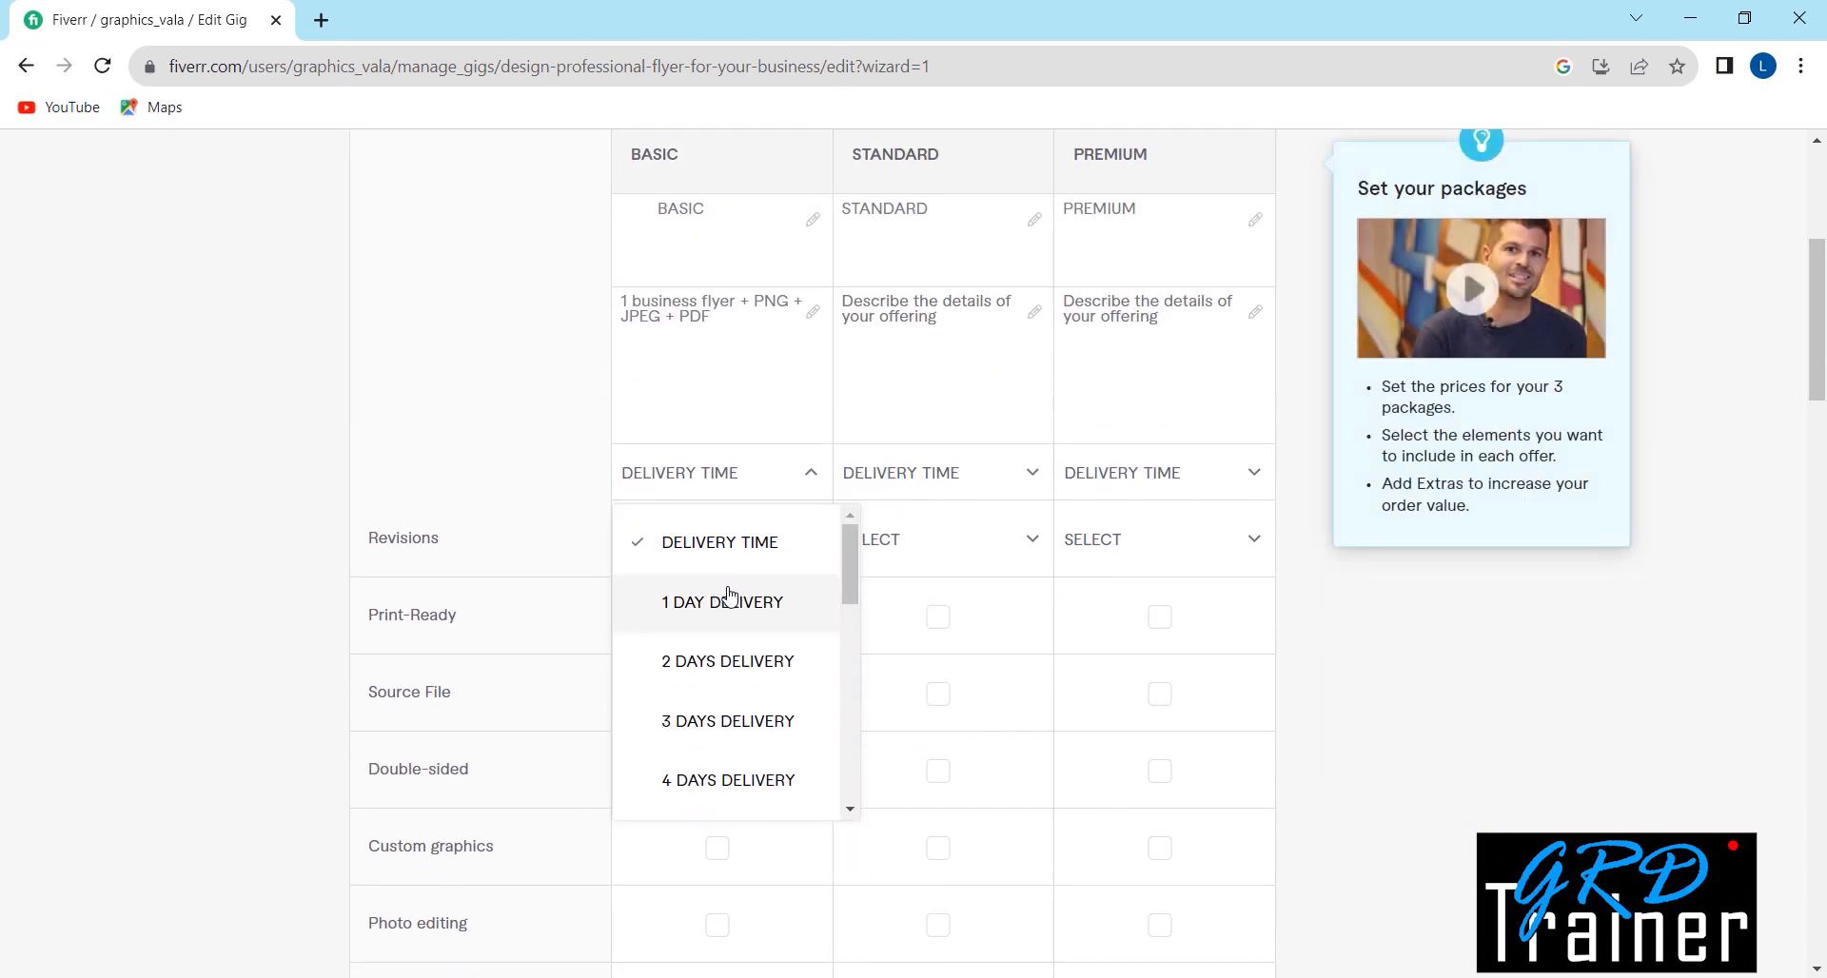
left_click(741, 670)
left_click(758, 436)
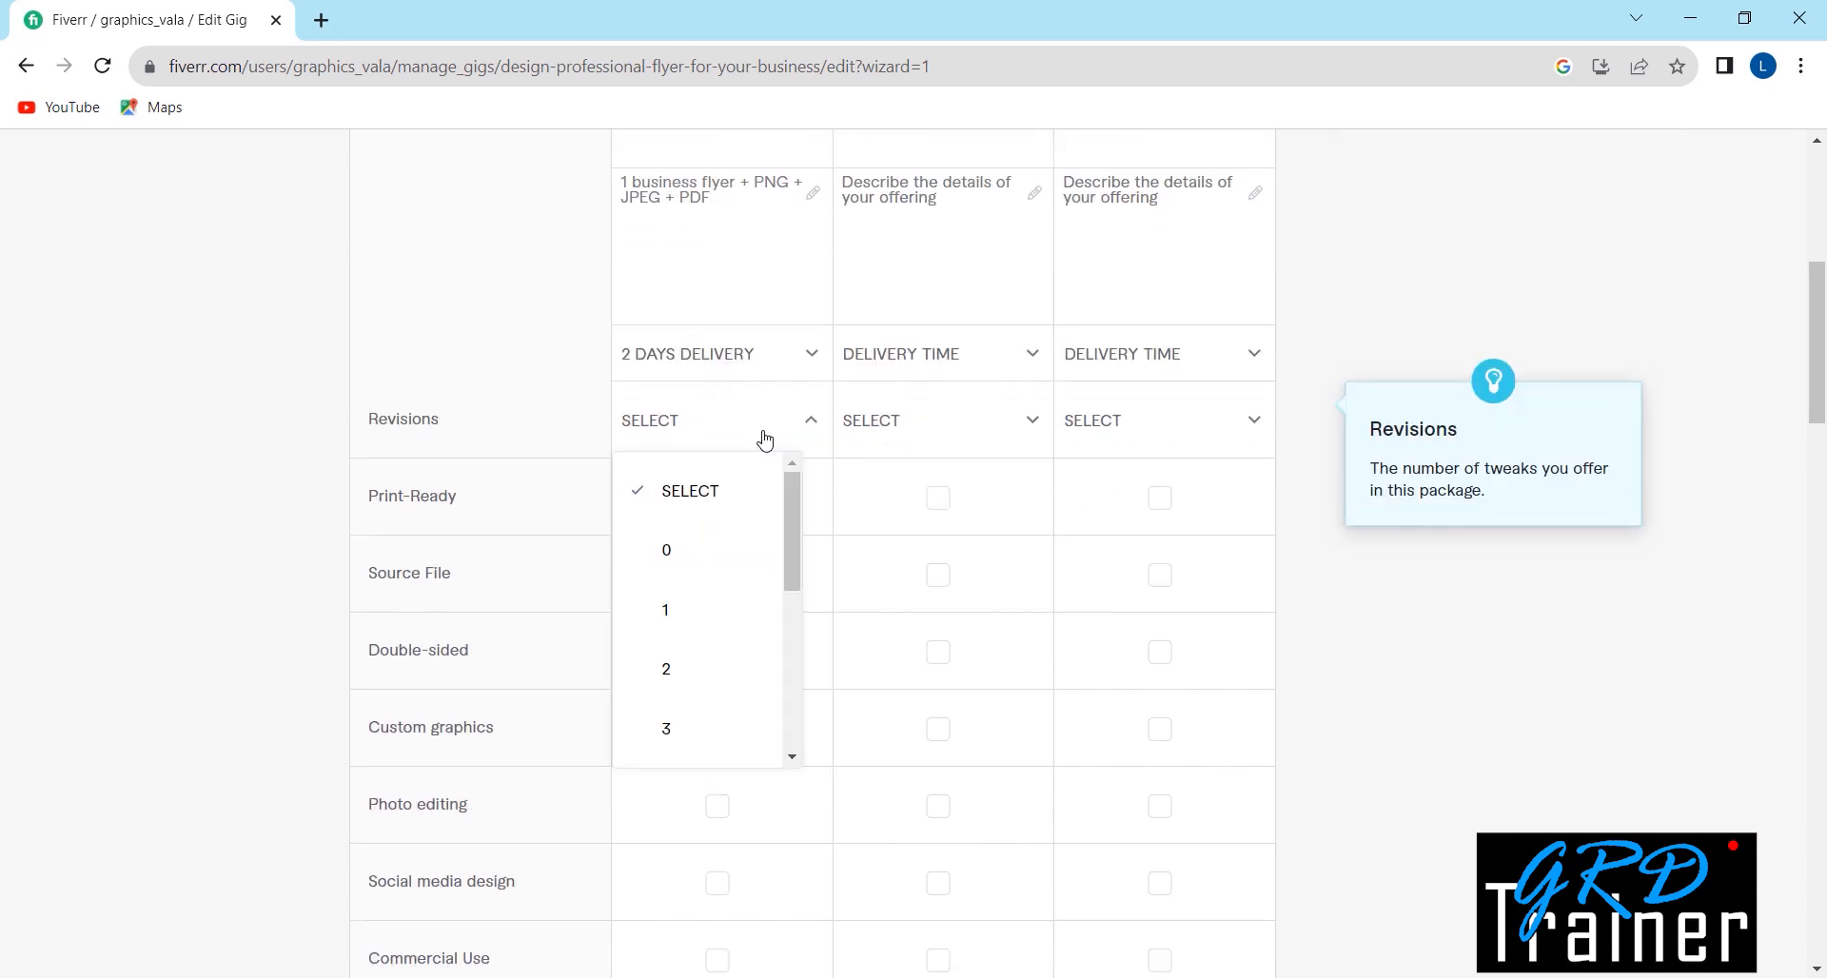
scroll(742, 555, "down", 3)
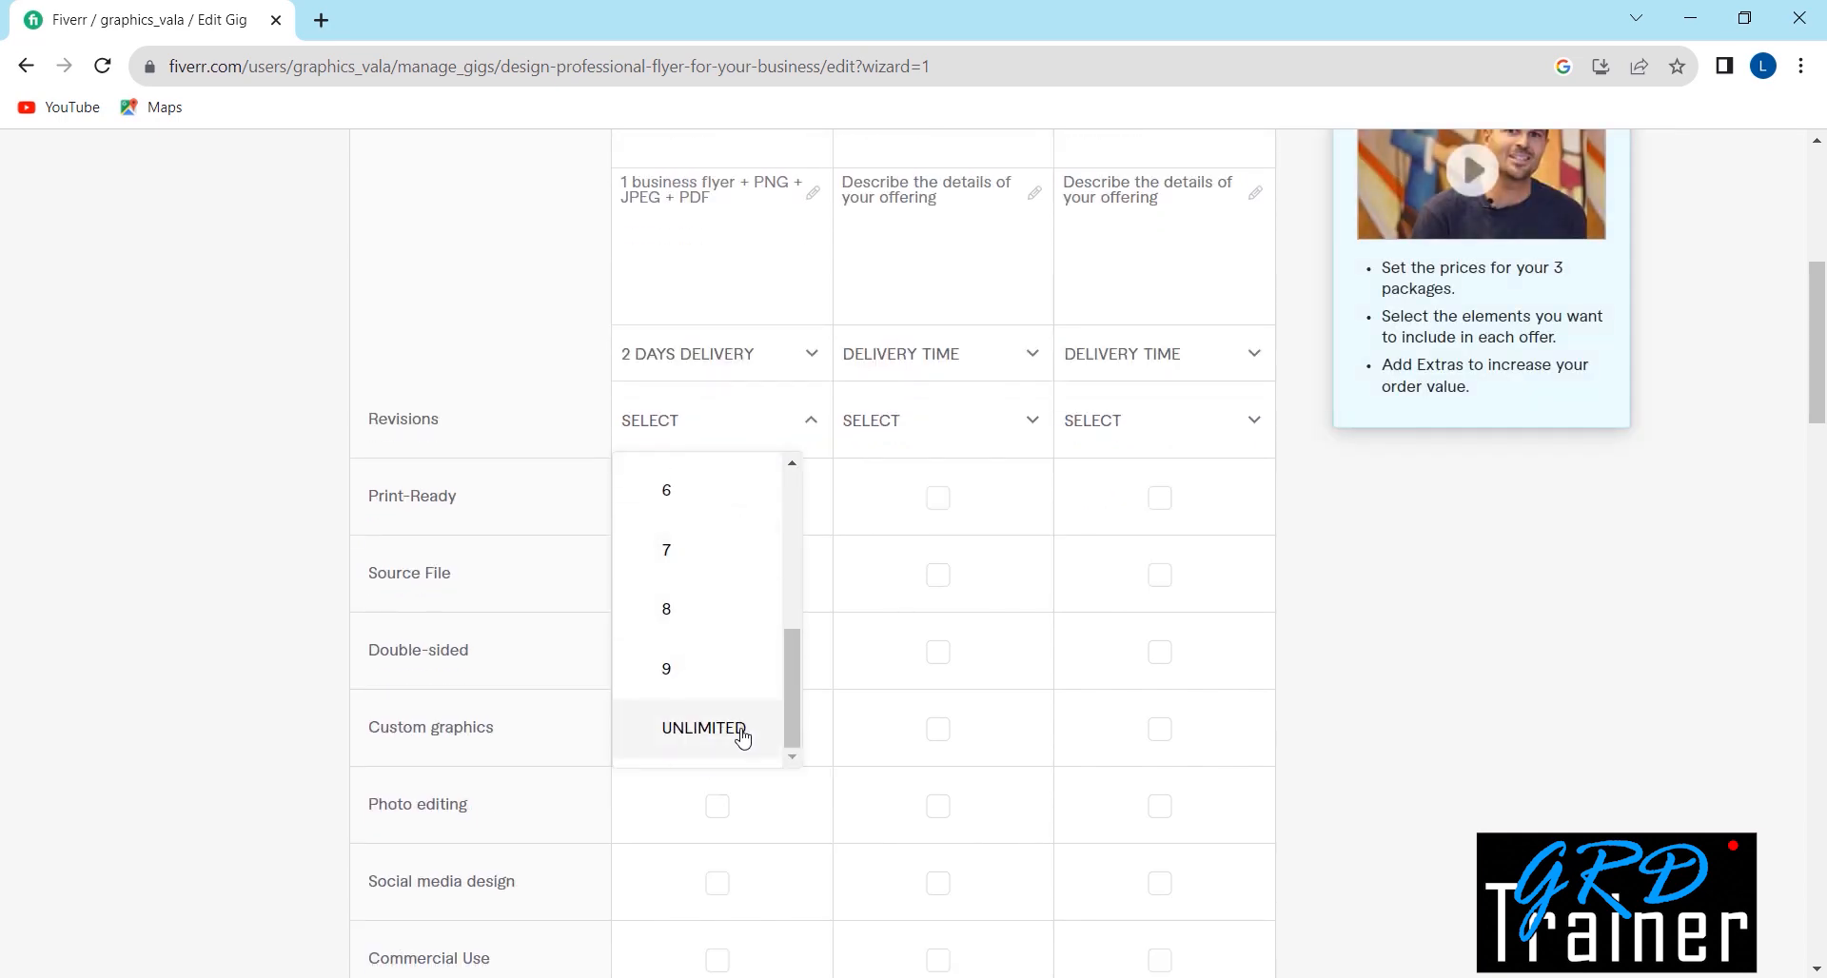
left_click(738, 738)
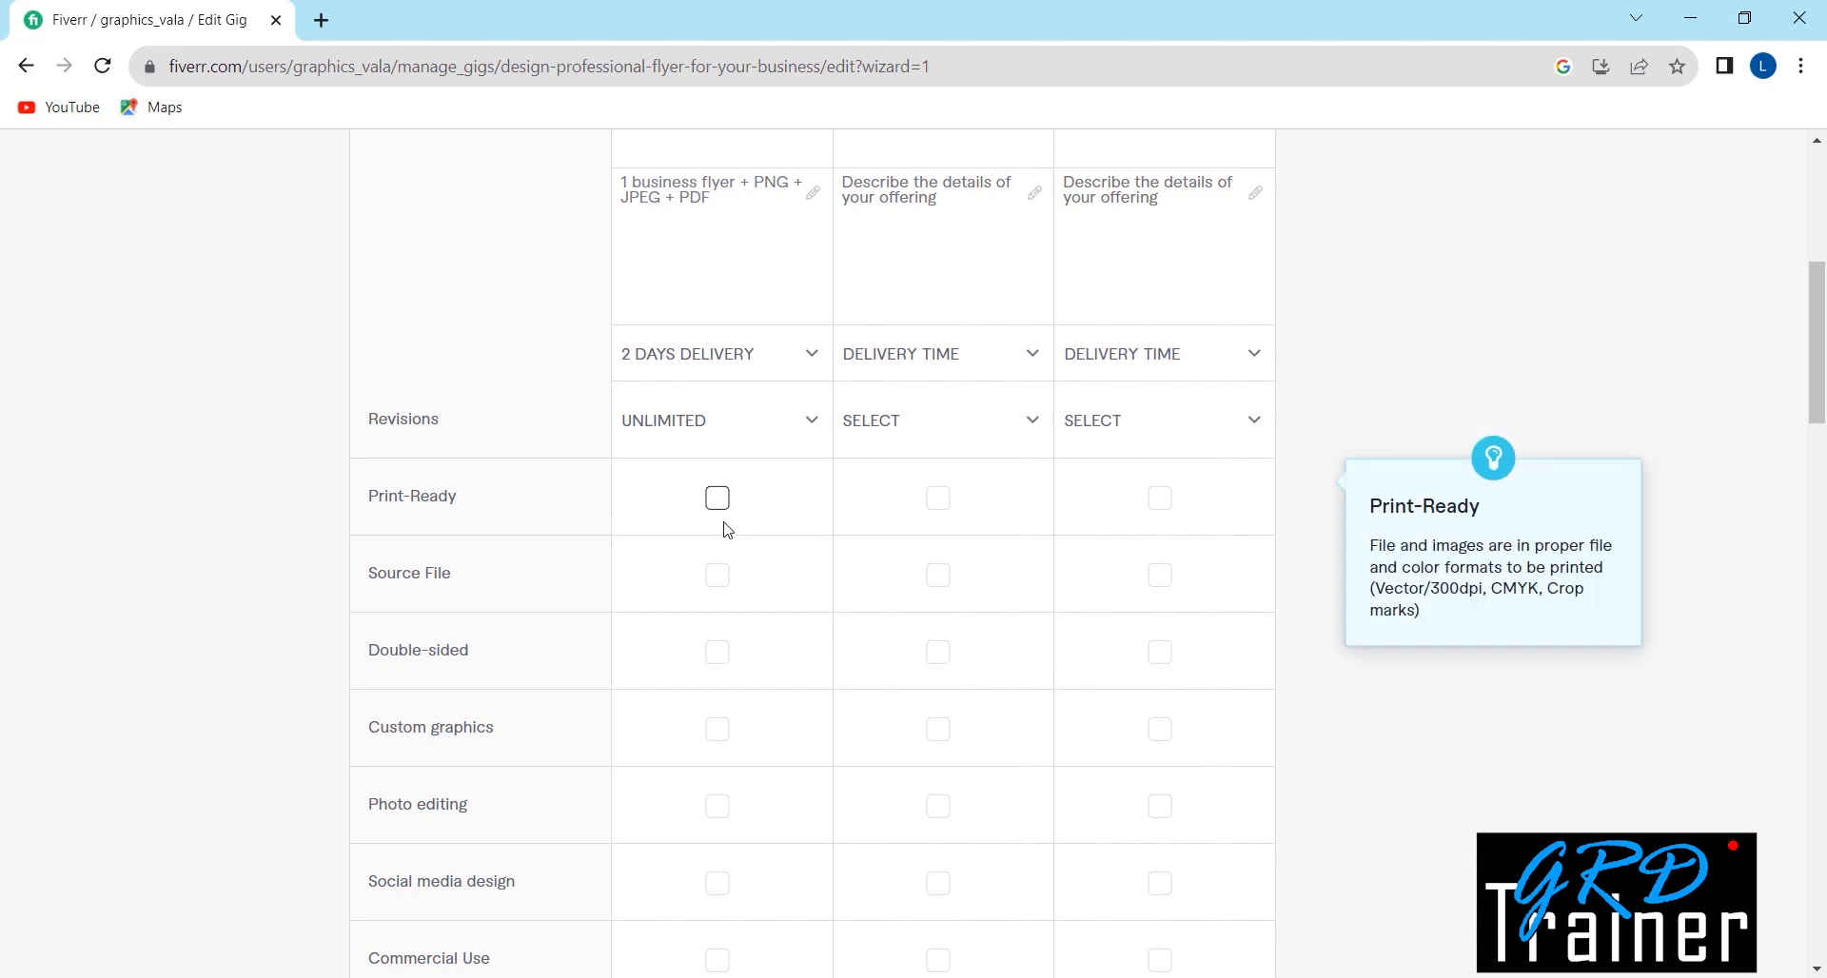
Step: Include Print-Ready, Custom graphics and Photo editing in the Basic package
scroll(727, 530, "up", 3)
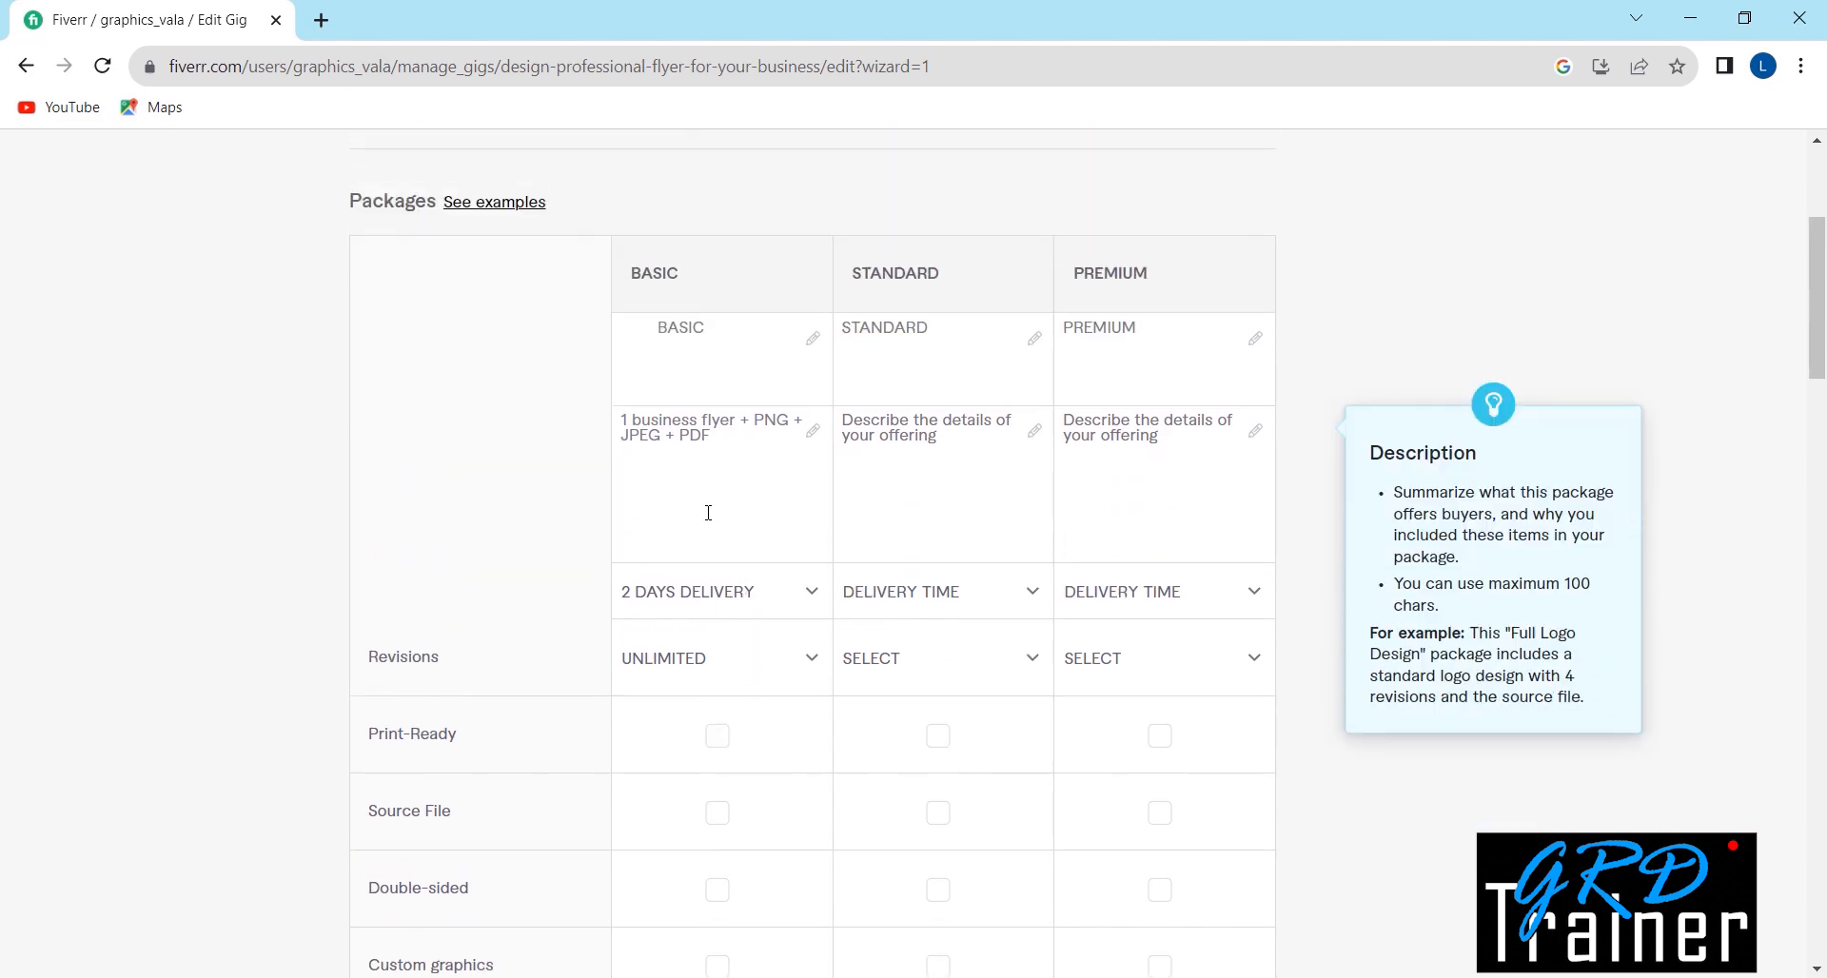
scroll(701, 478, "down", 1)
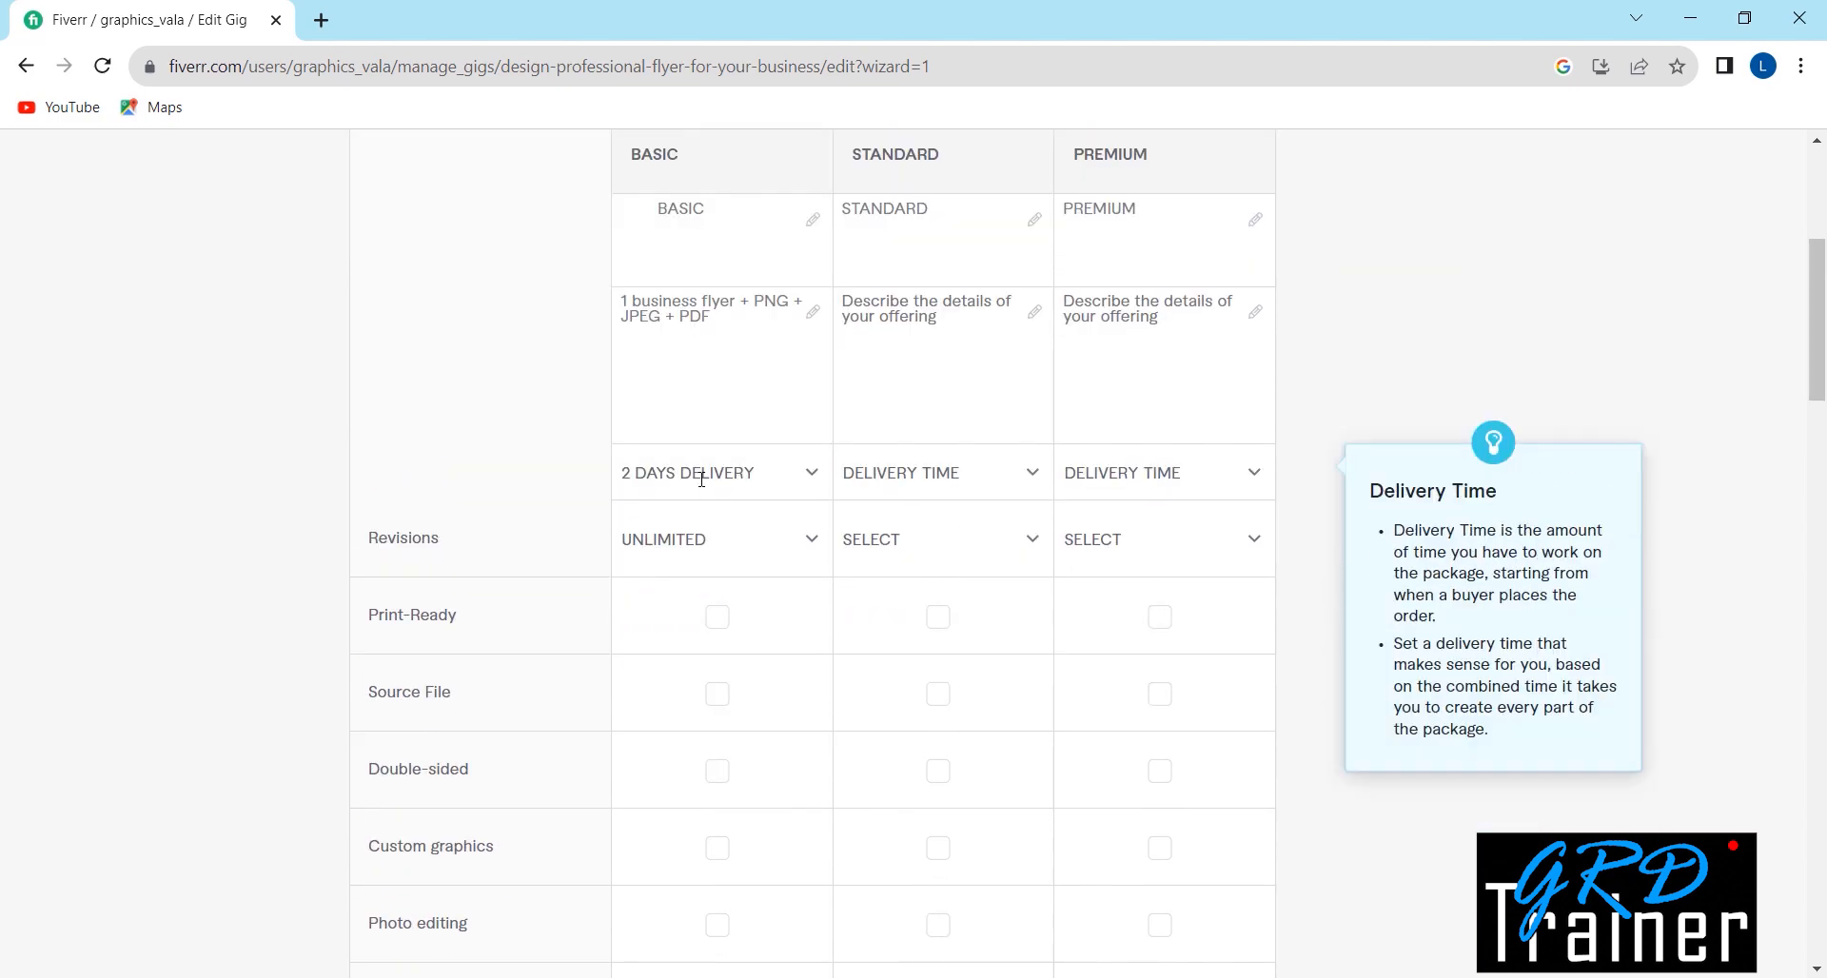
left_click(718, 618)
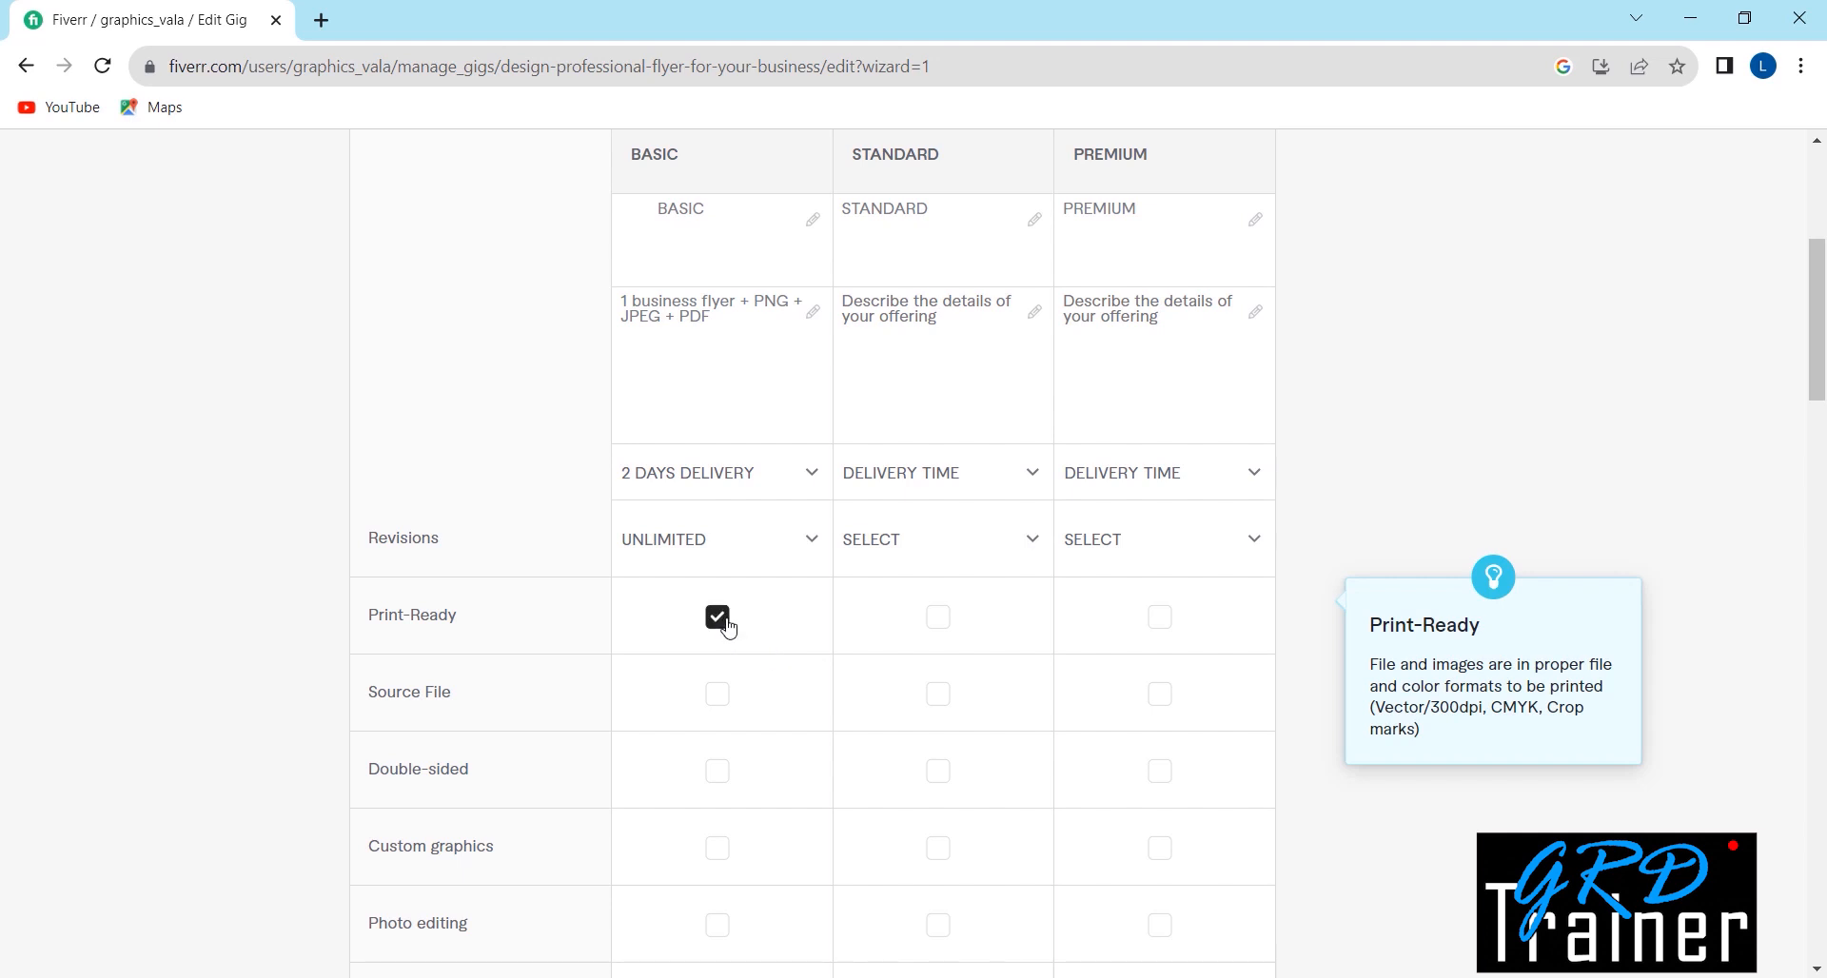
scroll(750, 621, "down", 1)
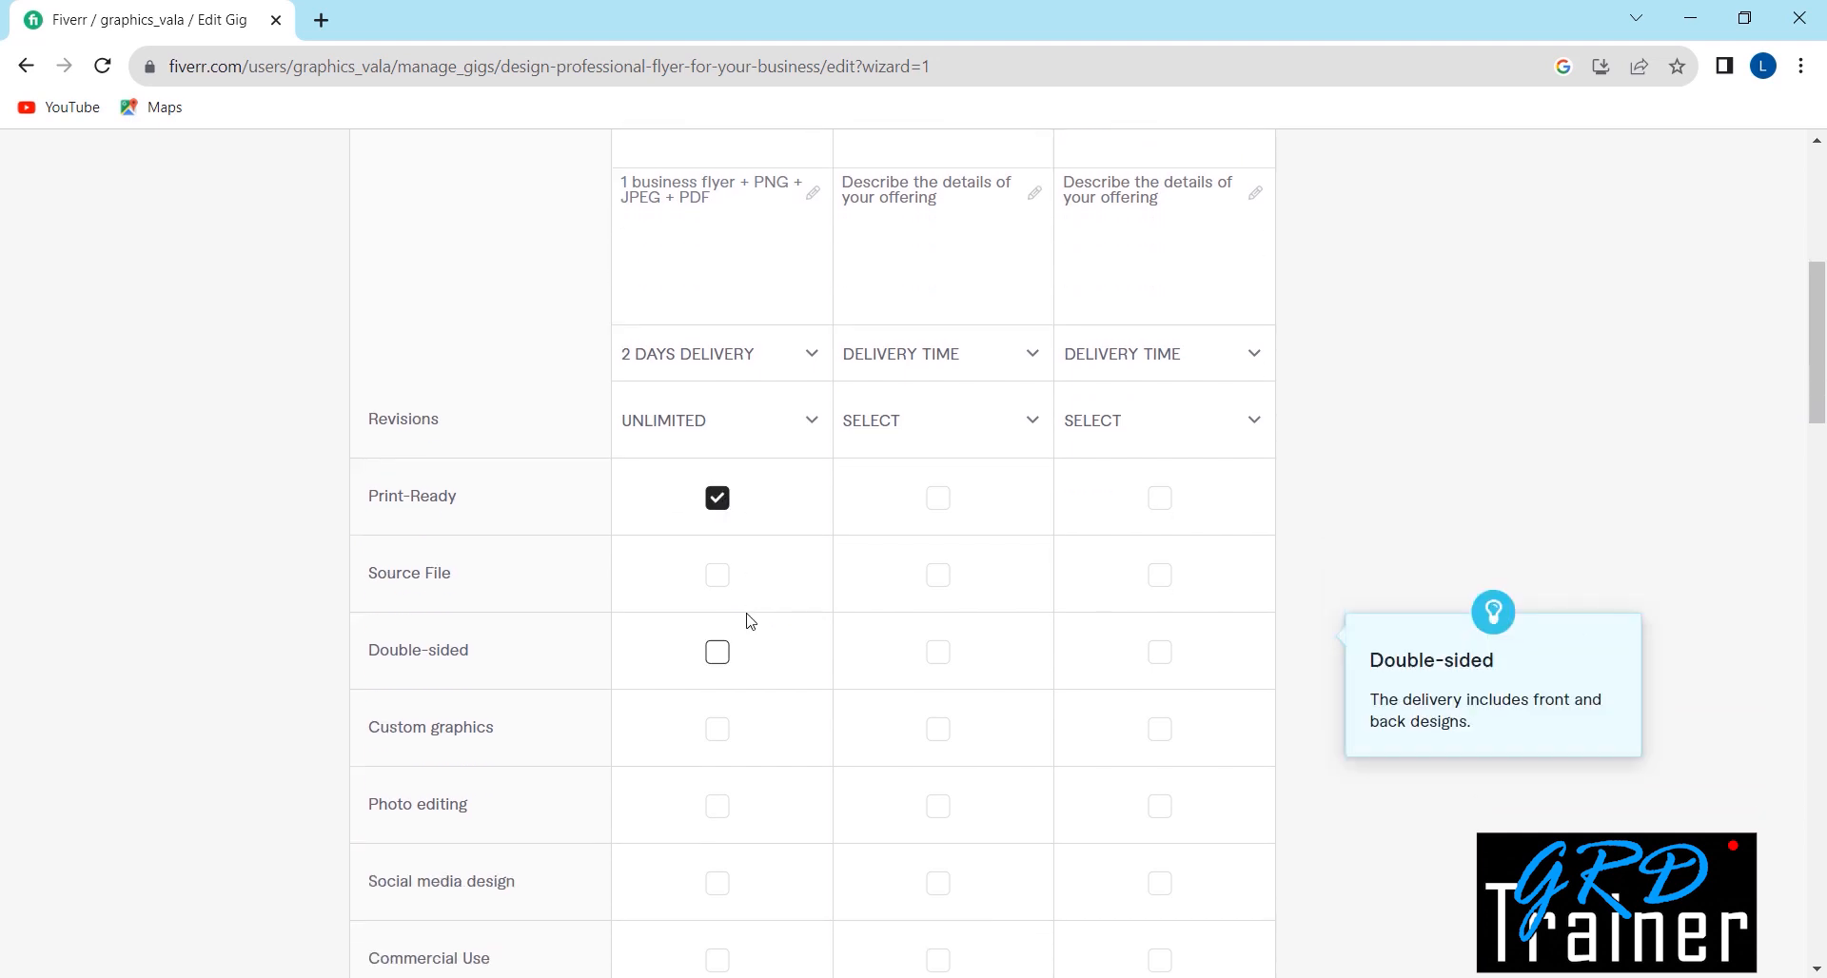
scroll(746, 619, "down", 1)
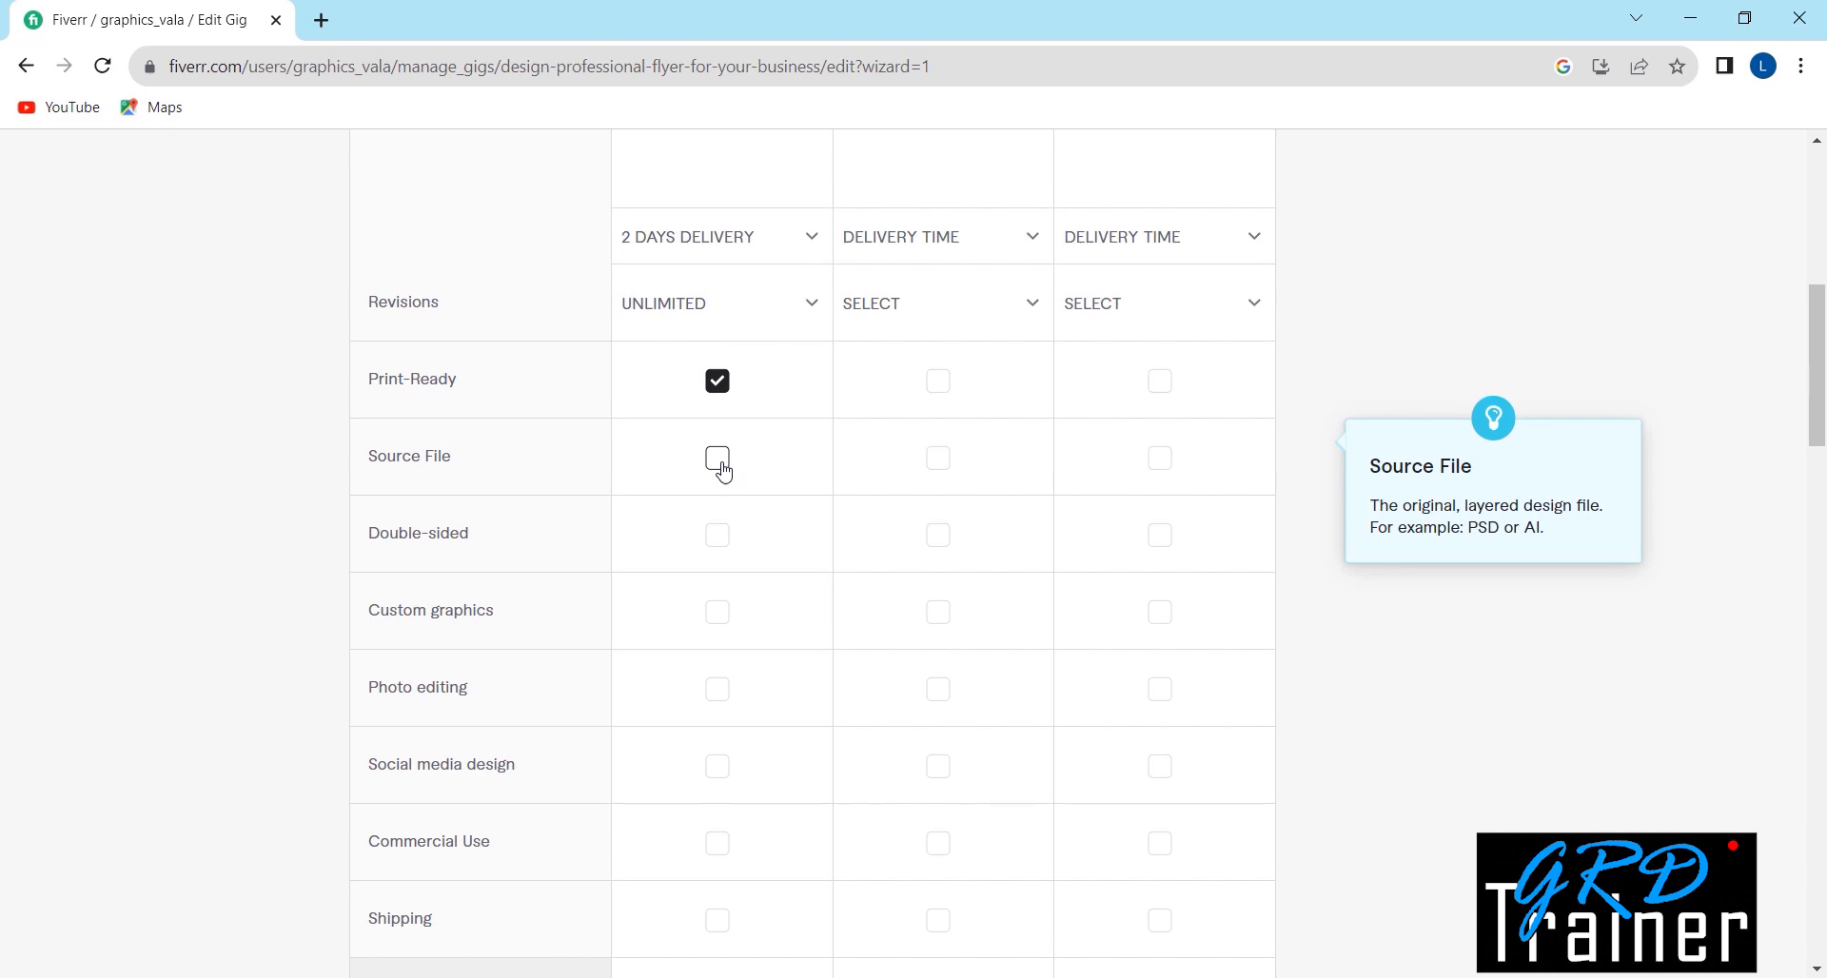
scroll(725, 468, "up", 2)
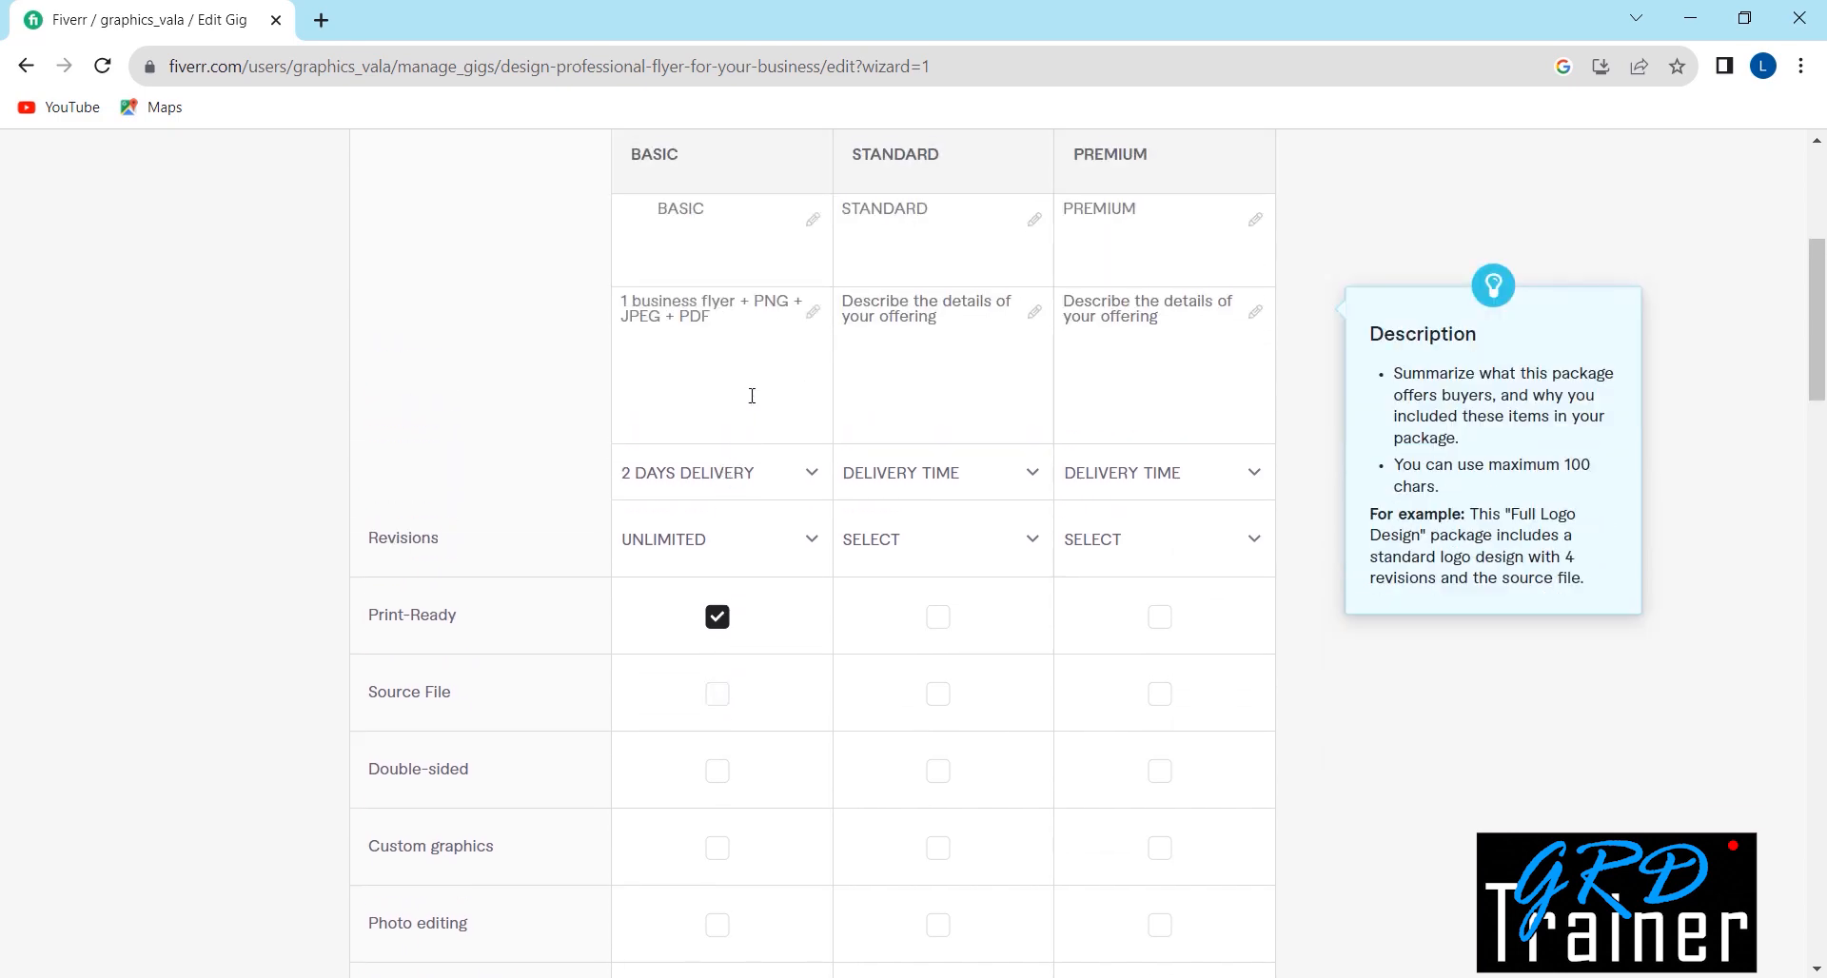
scroll(752, 396, "down", 1)
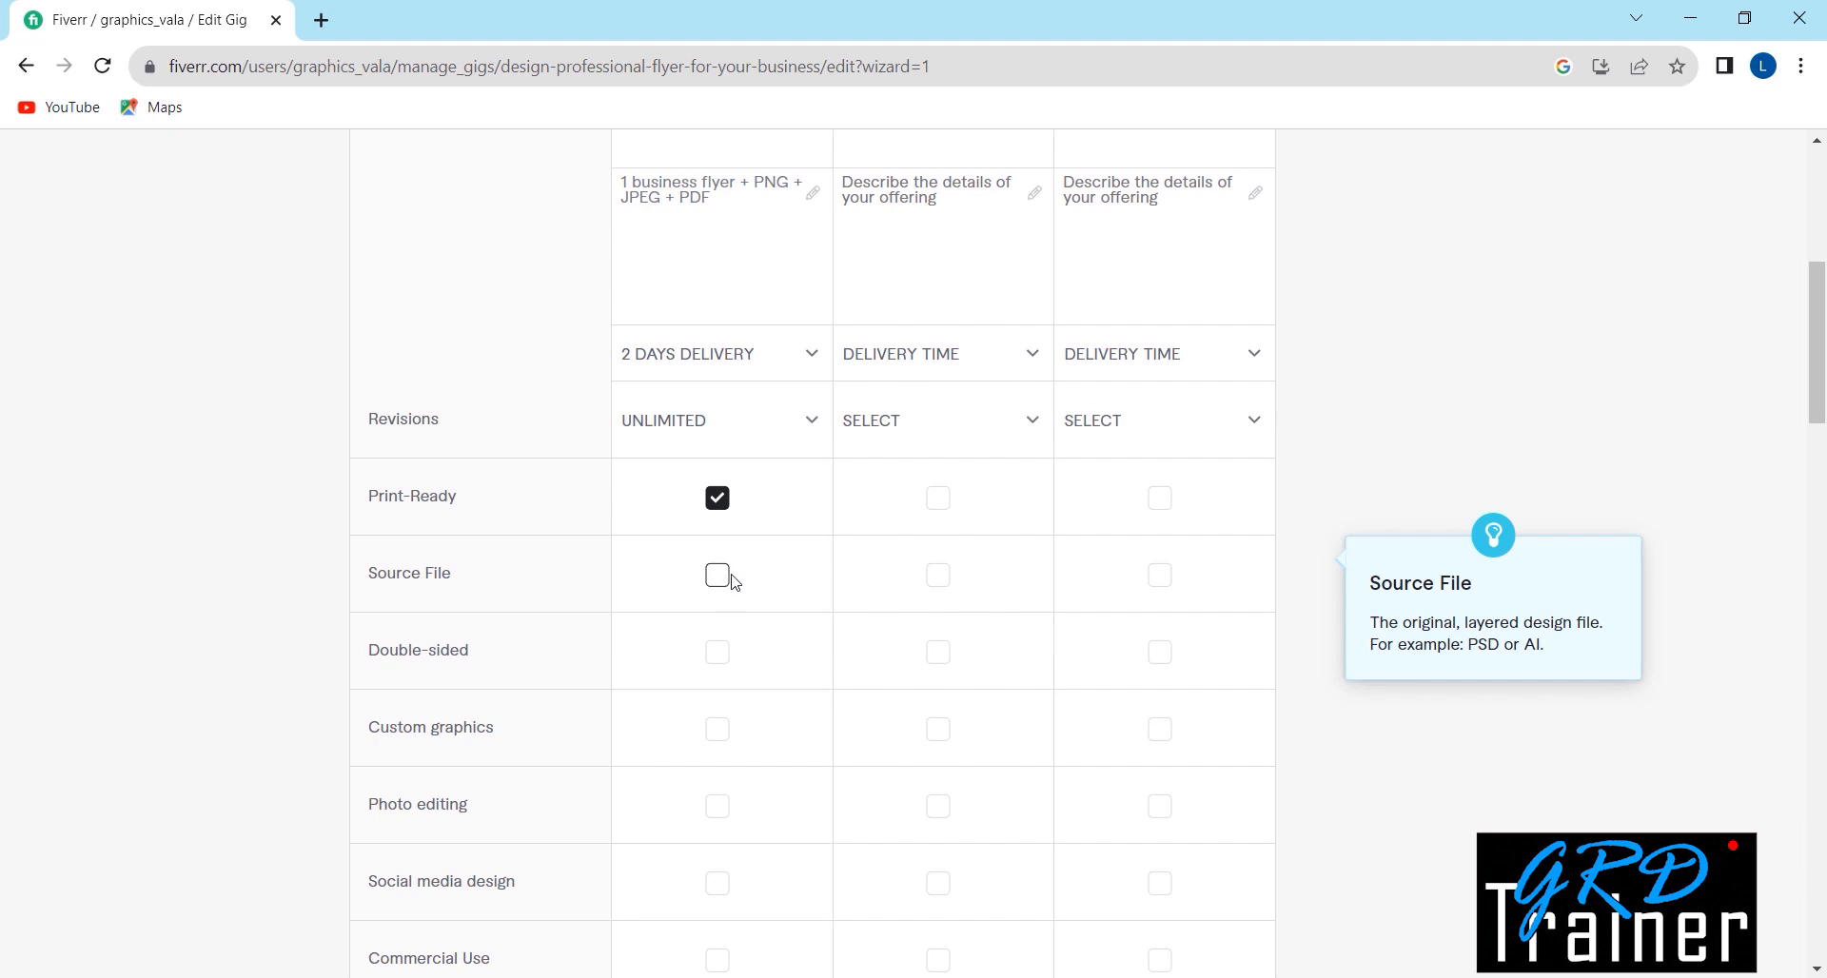
scroll(730, 584, "down", 1)
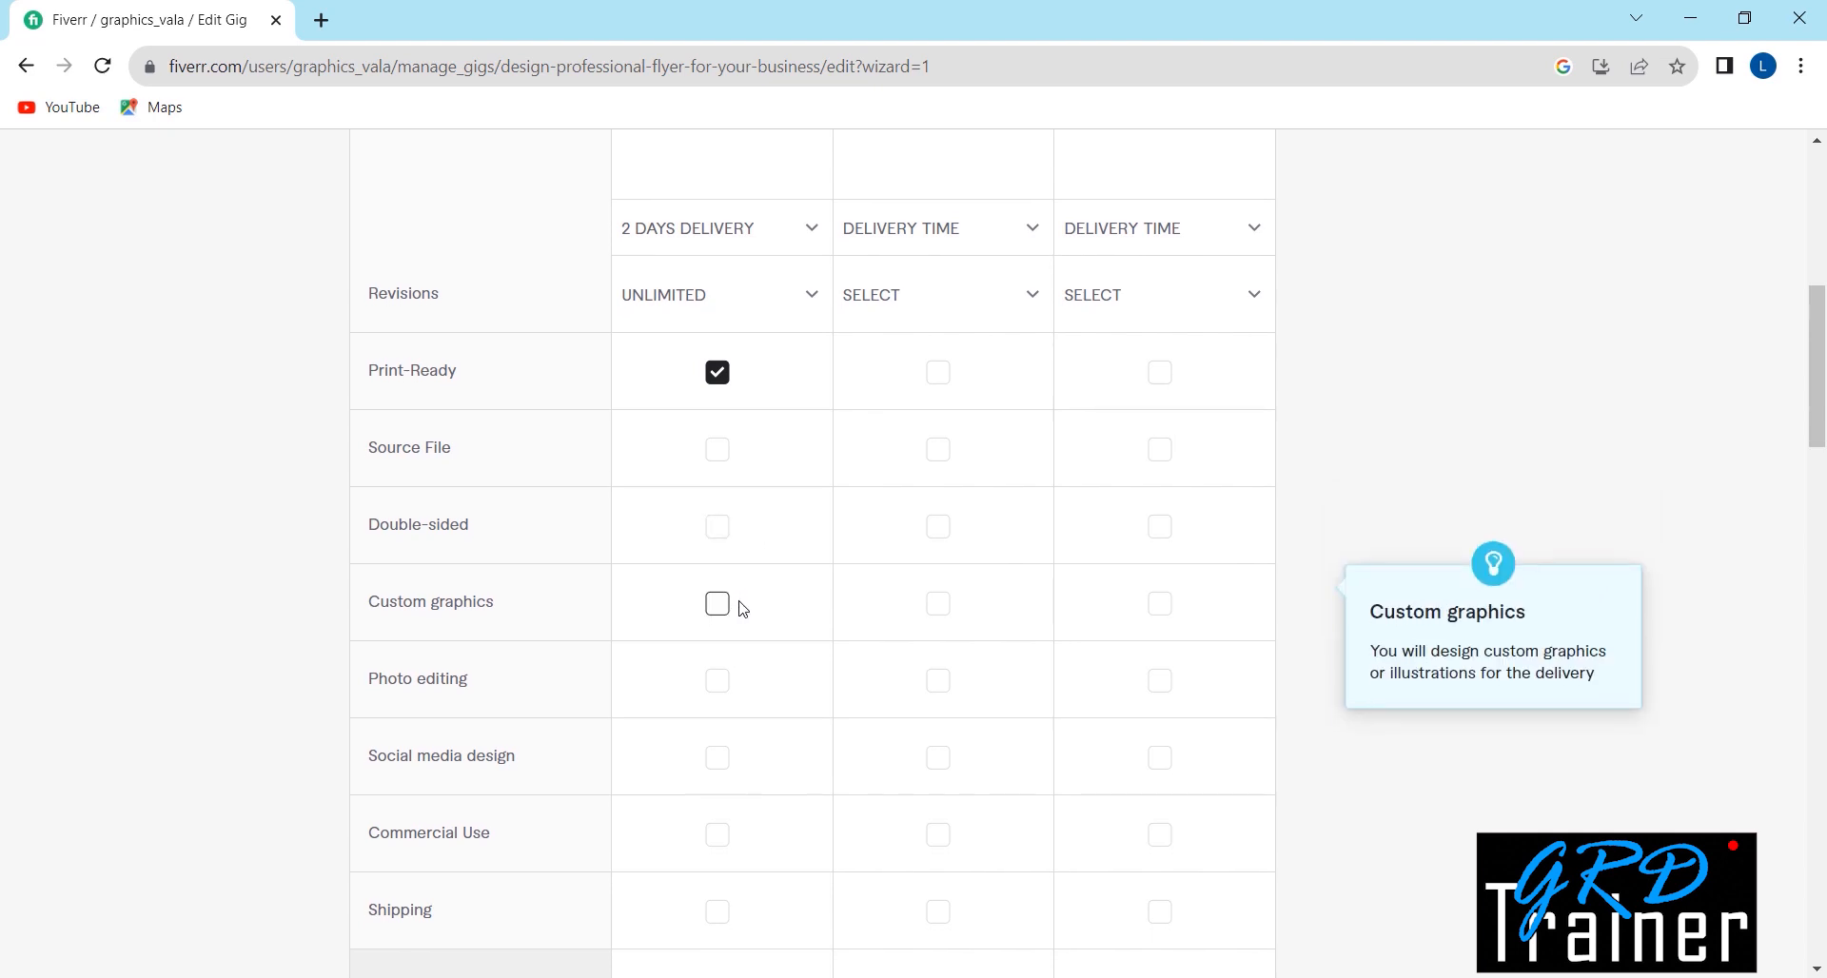
scroll(743, 609, "down", 1)
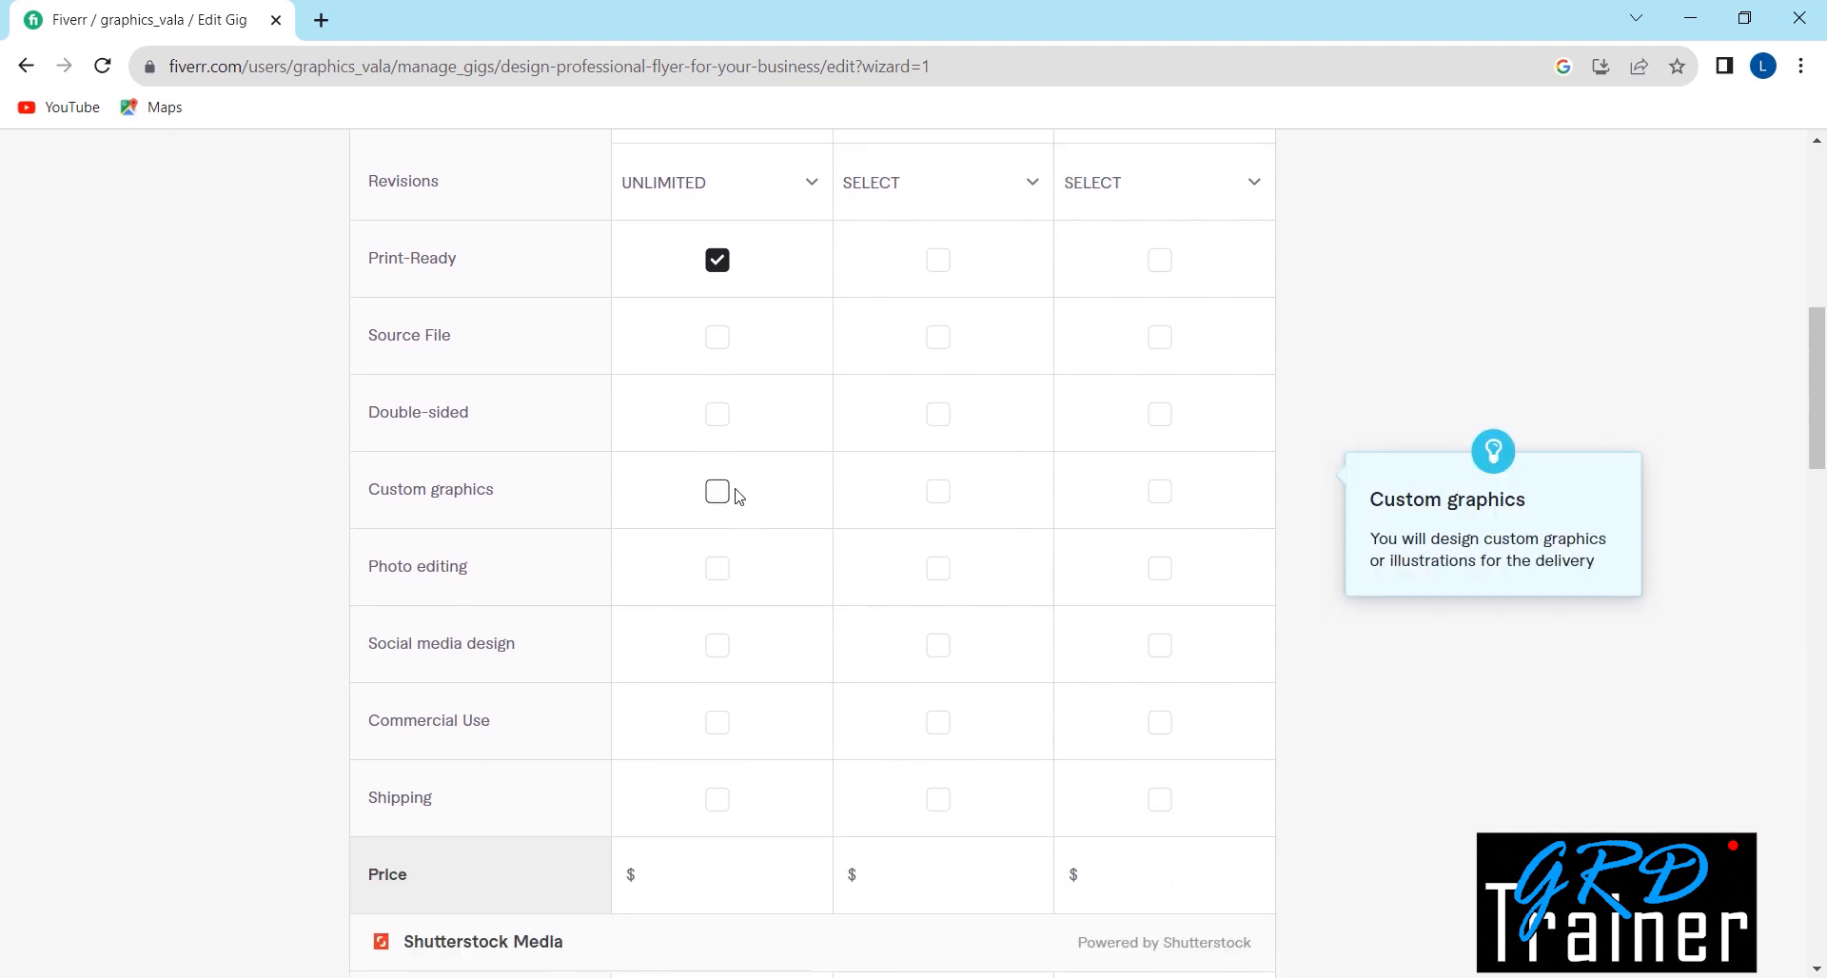
left_click(717, 493)
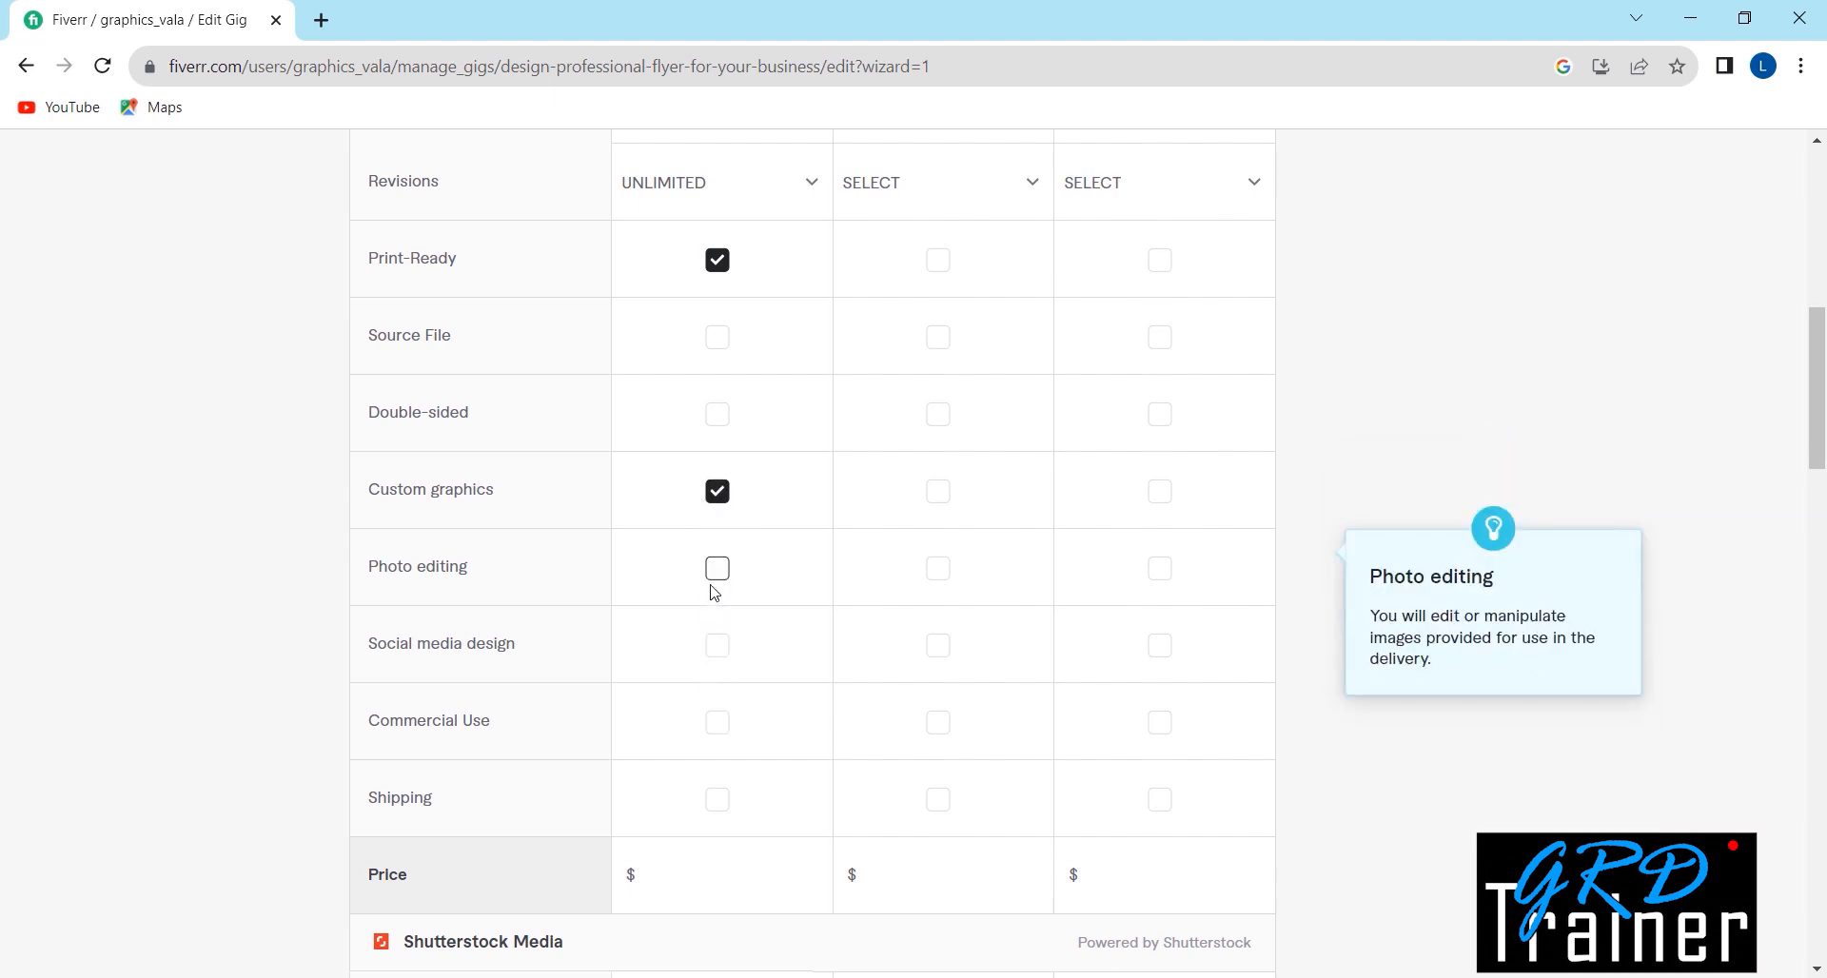
left_click(717, 569)
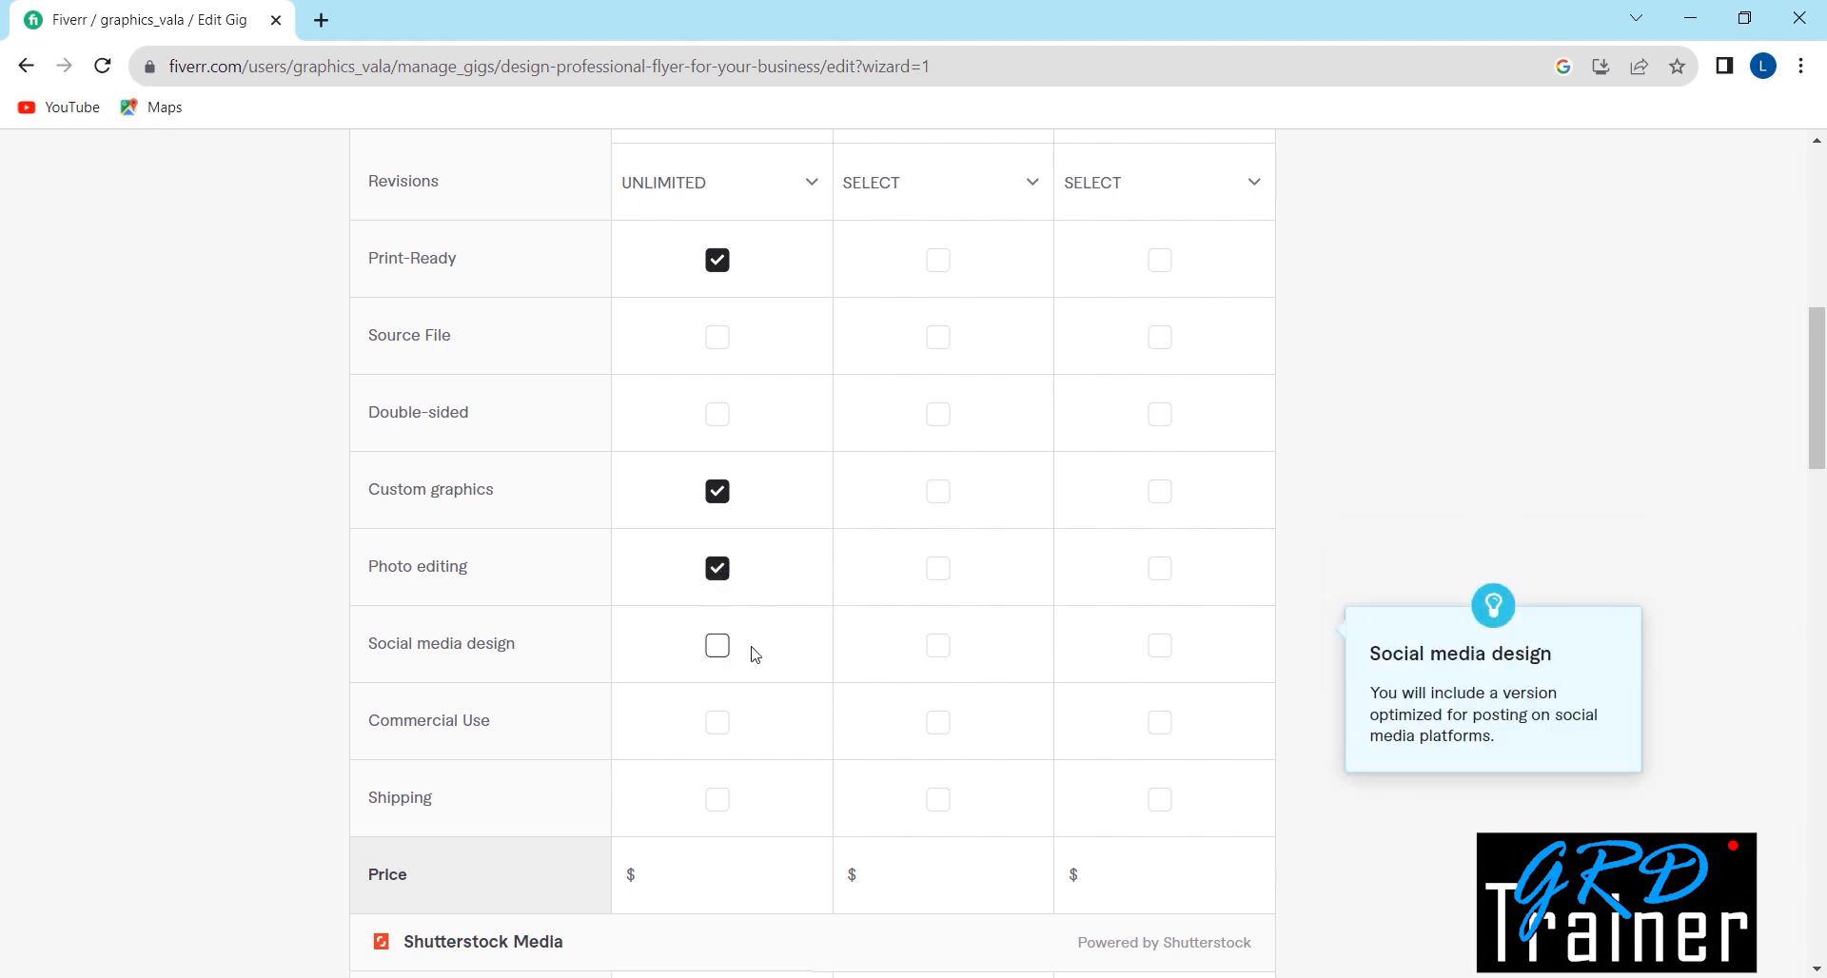
Step: Set the Basic package's price to $10
scroll(738, 533, "up", 1)
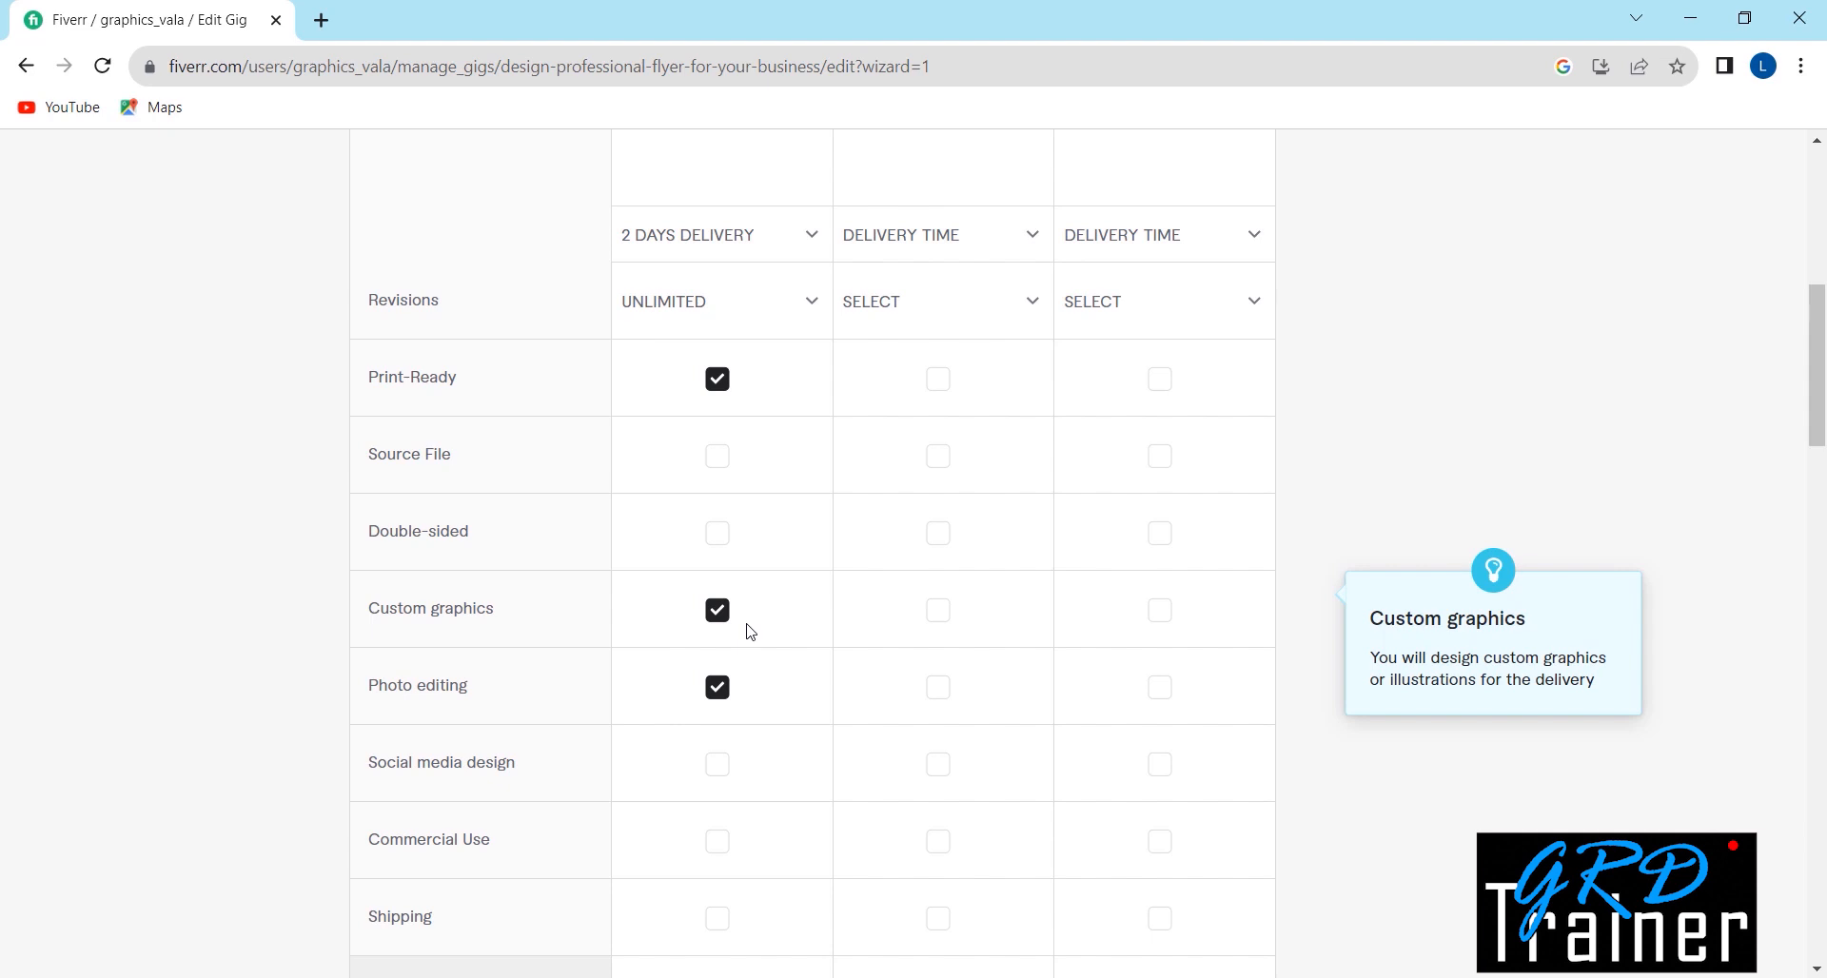
scroll(751, 630, "down", 3)
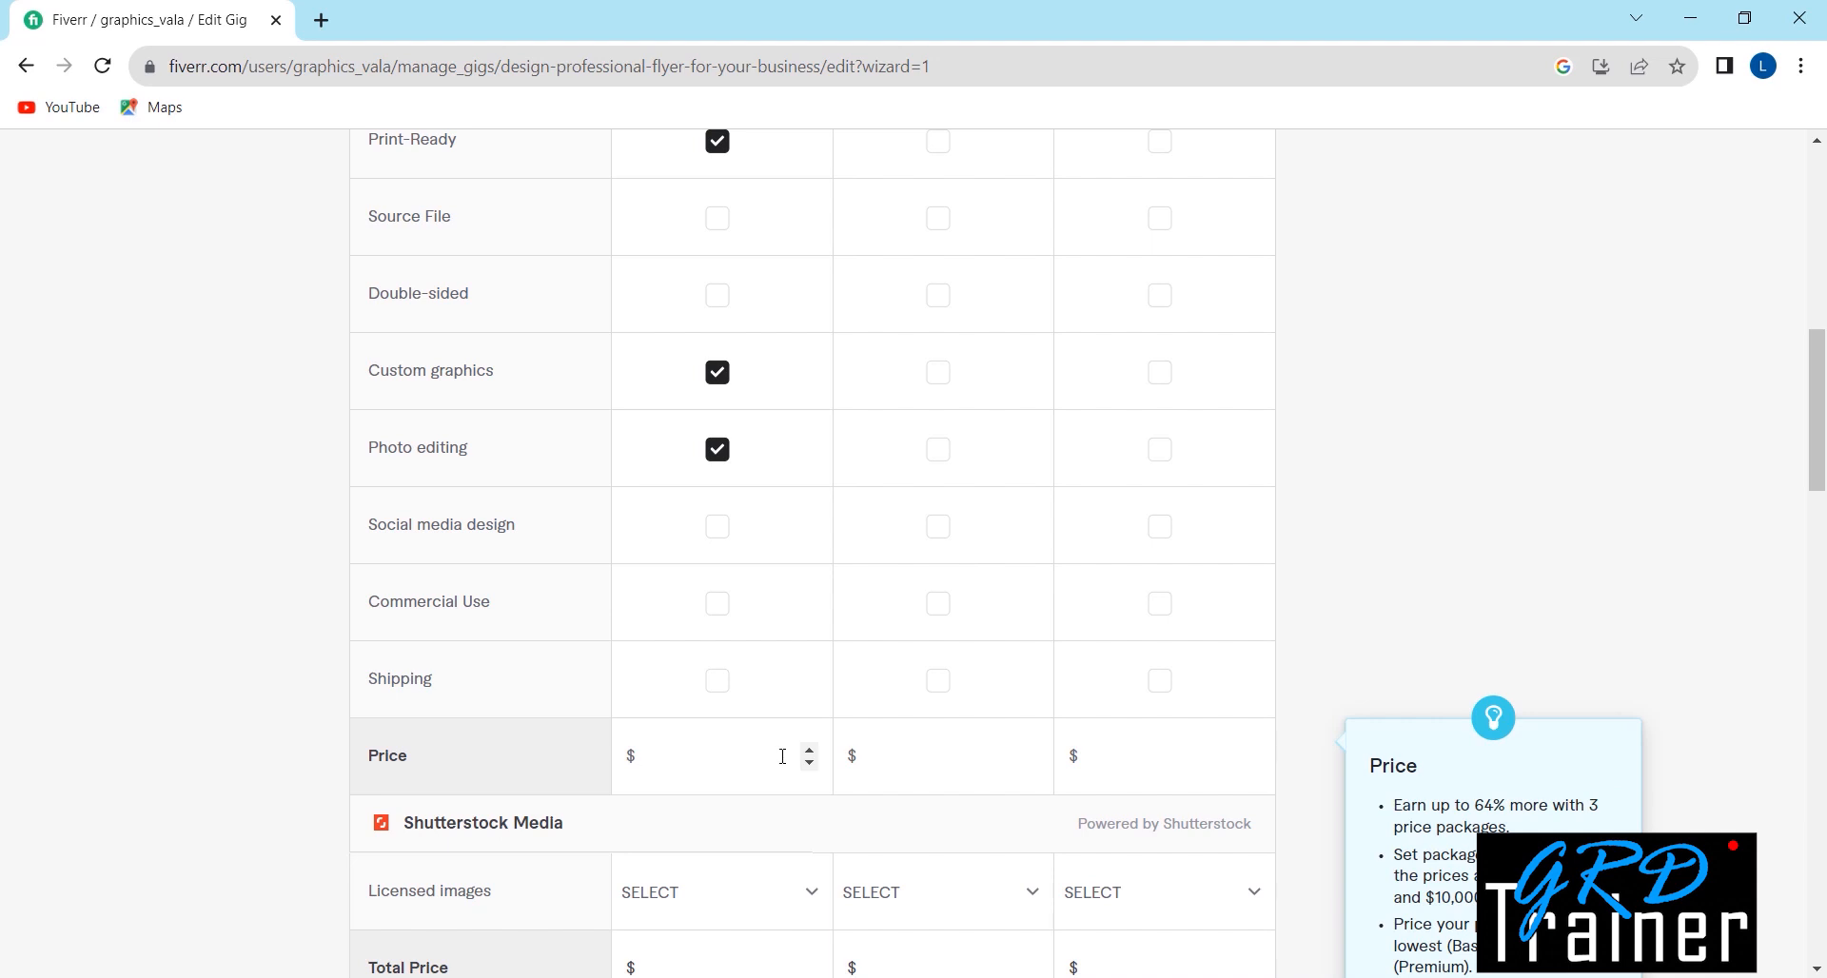
type("10")
Step: Describe the Standard package's offering as "1 business flyer with double sided + PNG + JPEG + PDF", reusing the Basic description
scroll(907, 437, "up", 6)
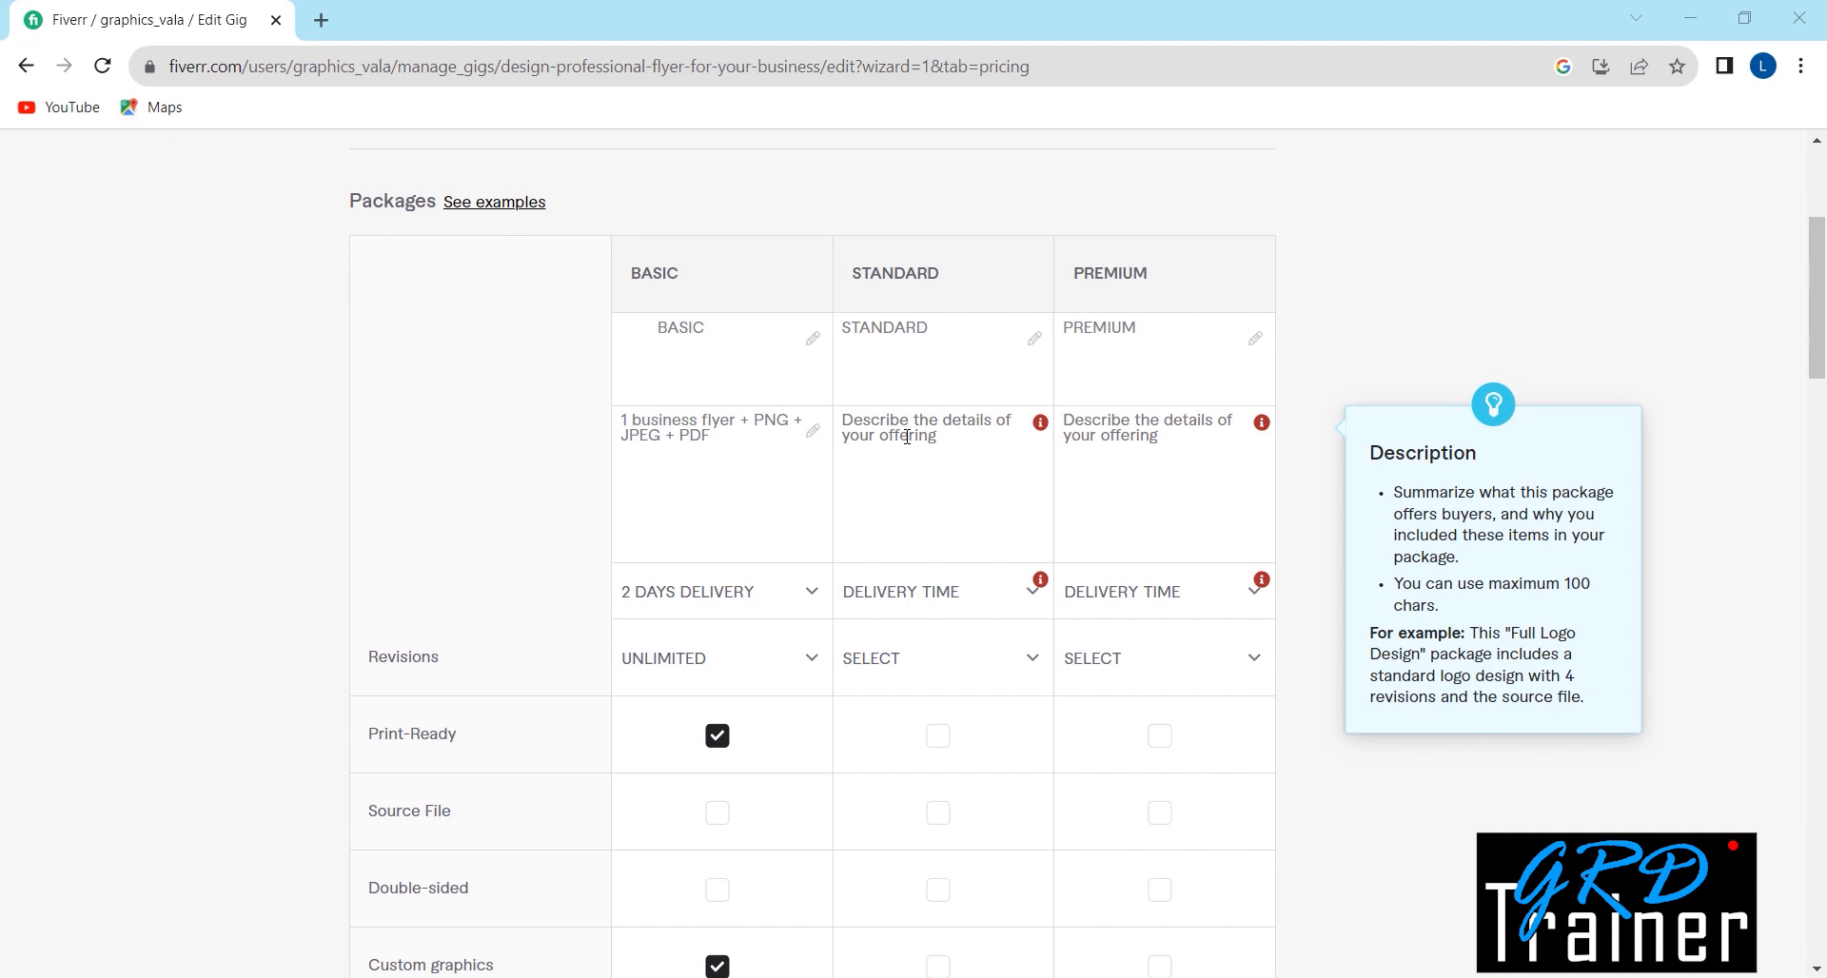
left_click_drag(759, 449, 601, 421)
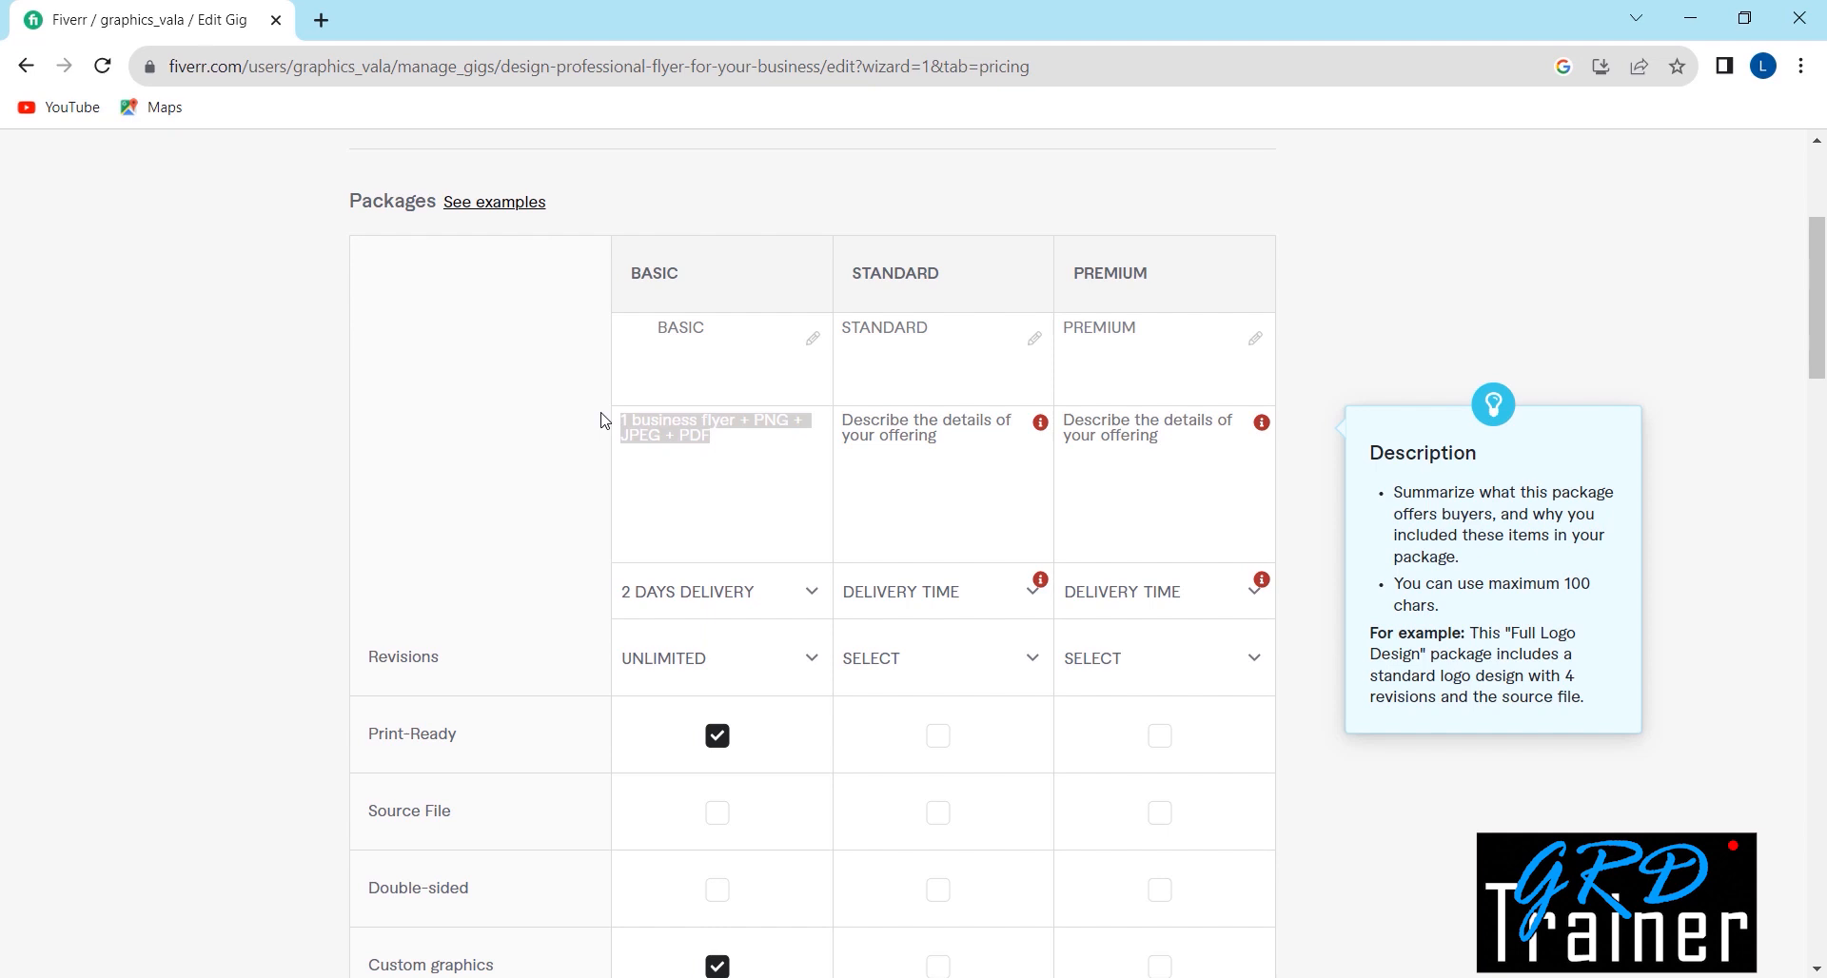
key("ctrl+c")
left_click(889, 461)
key("ctrl+v")
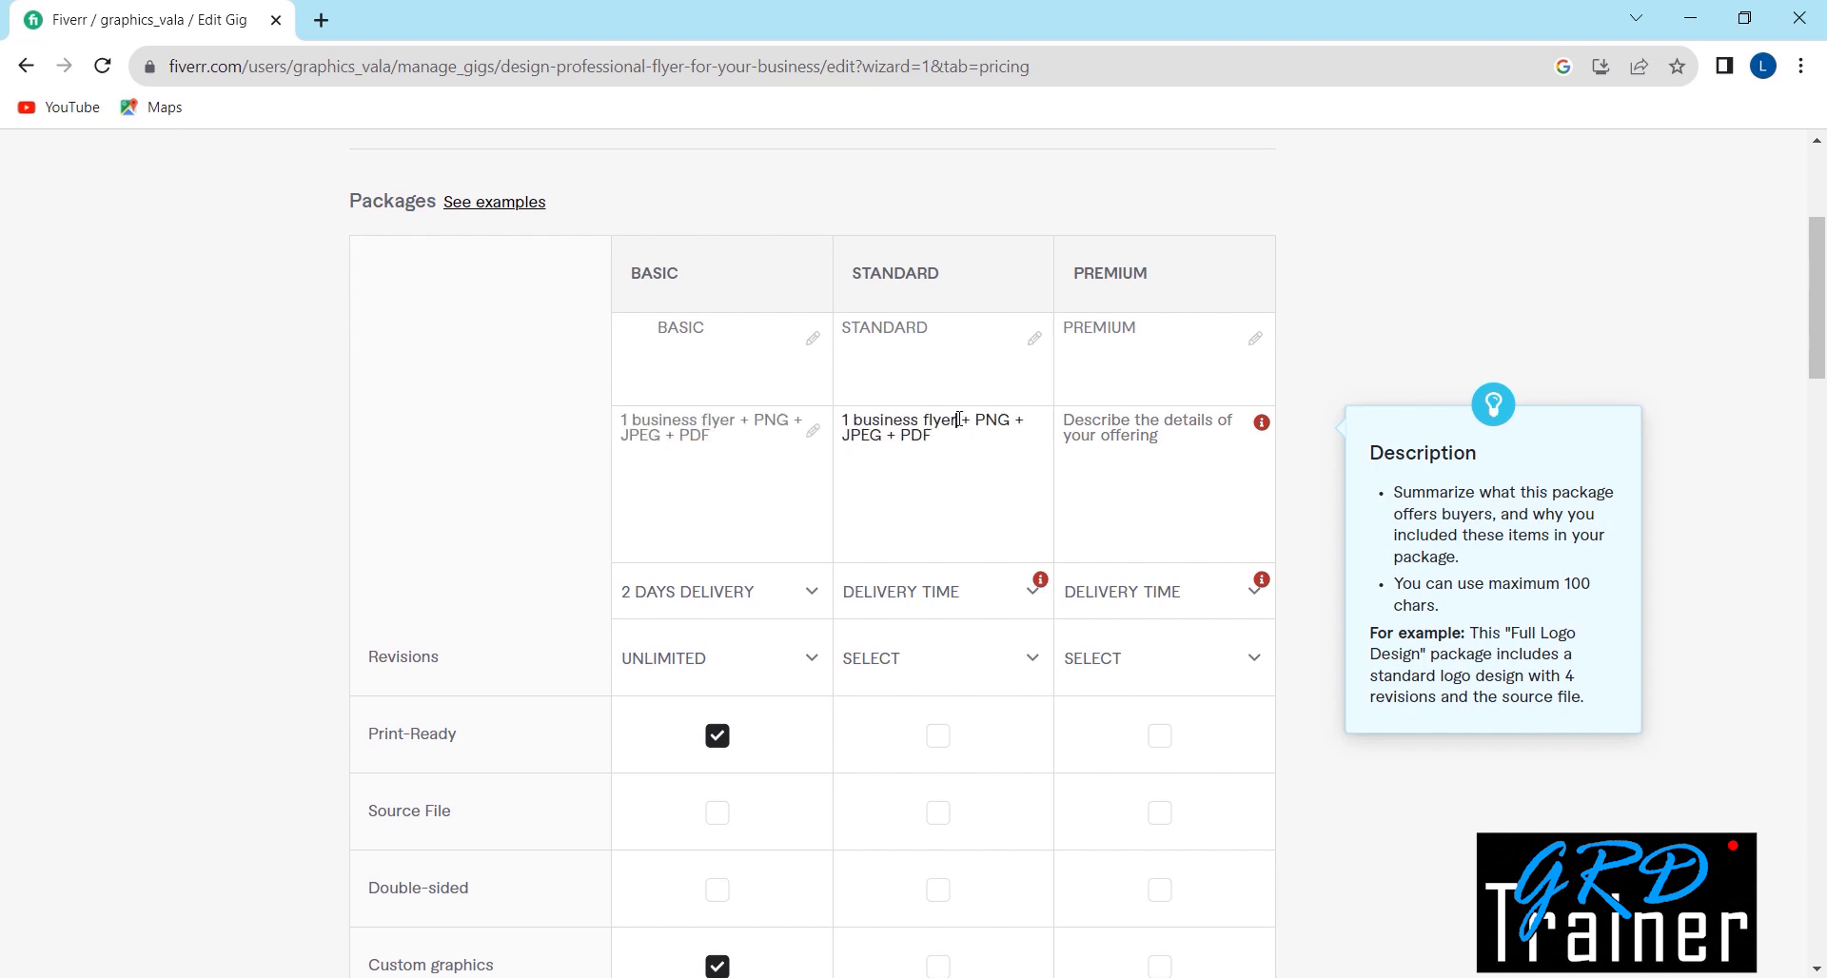
type("with")
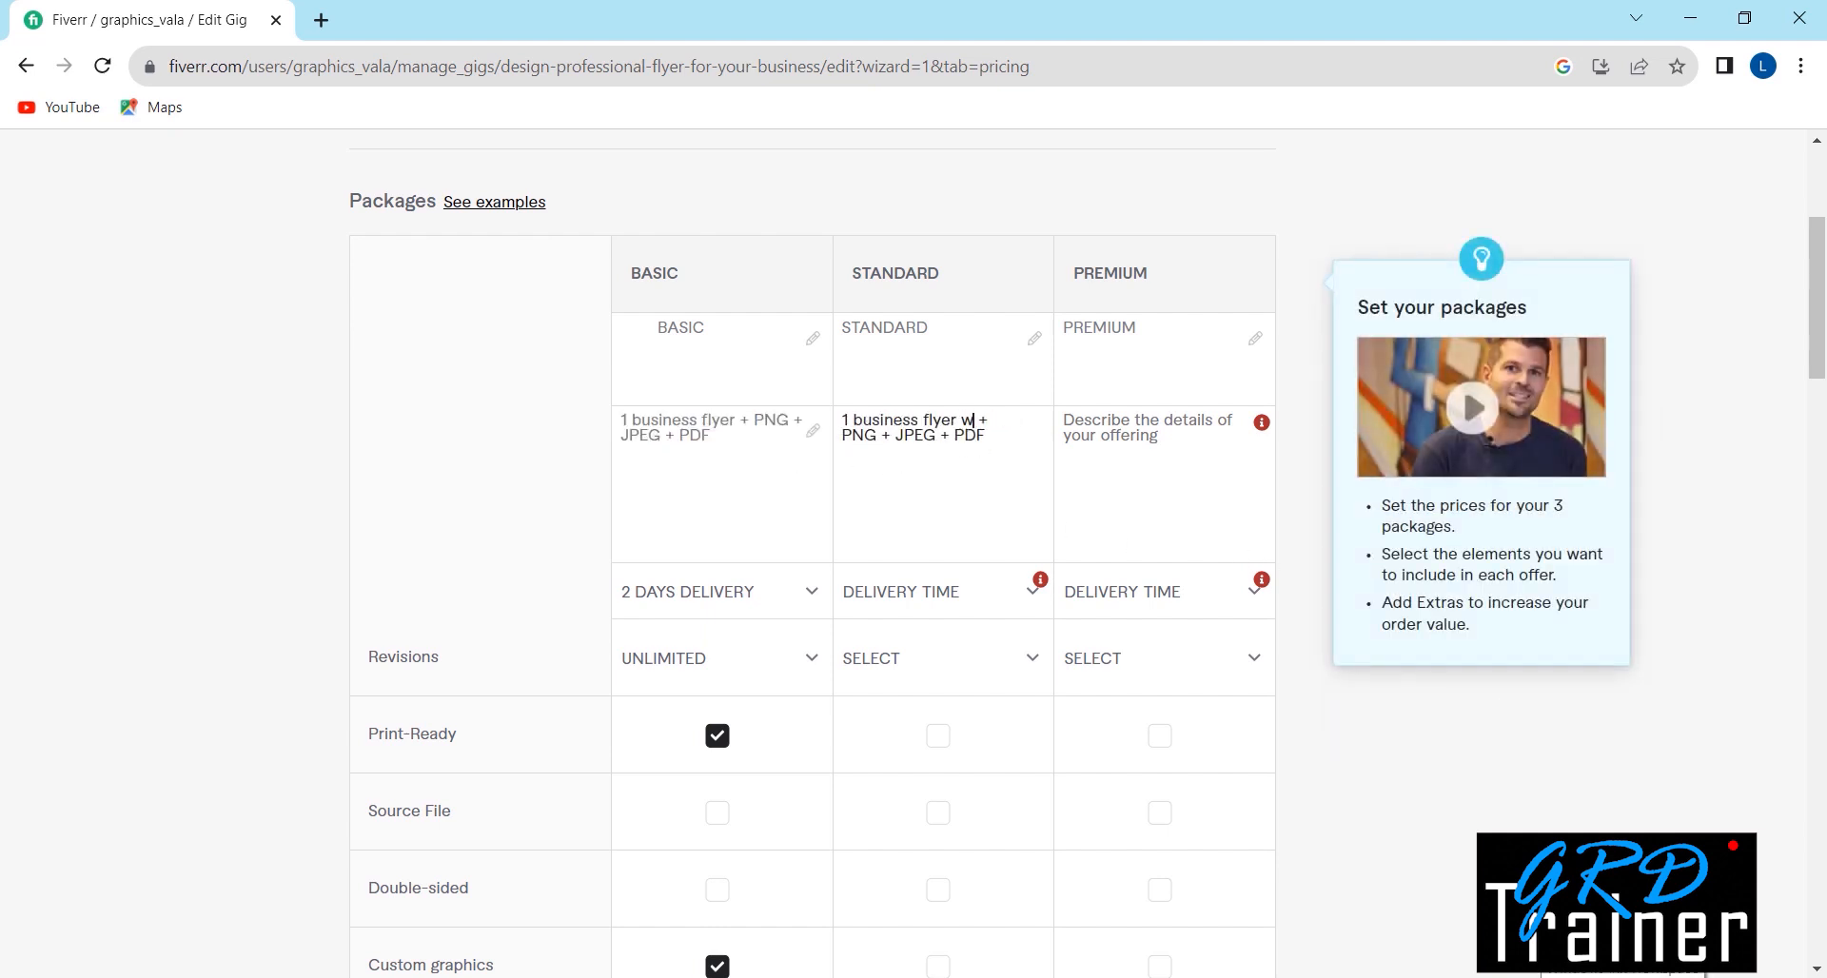
type(" double sided")
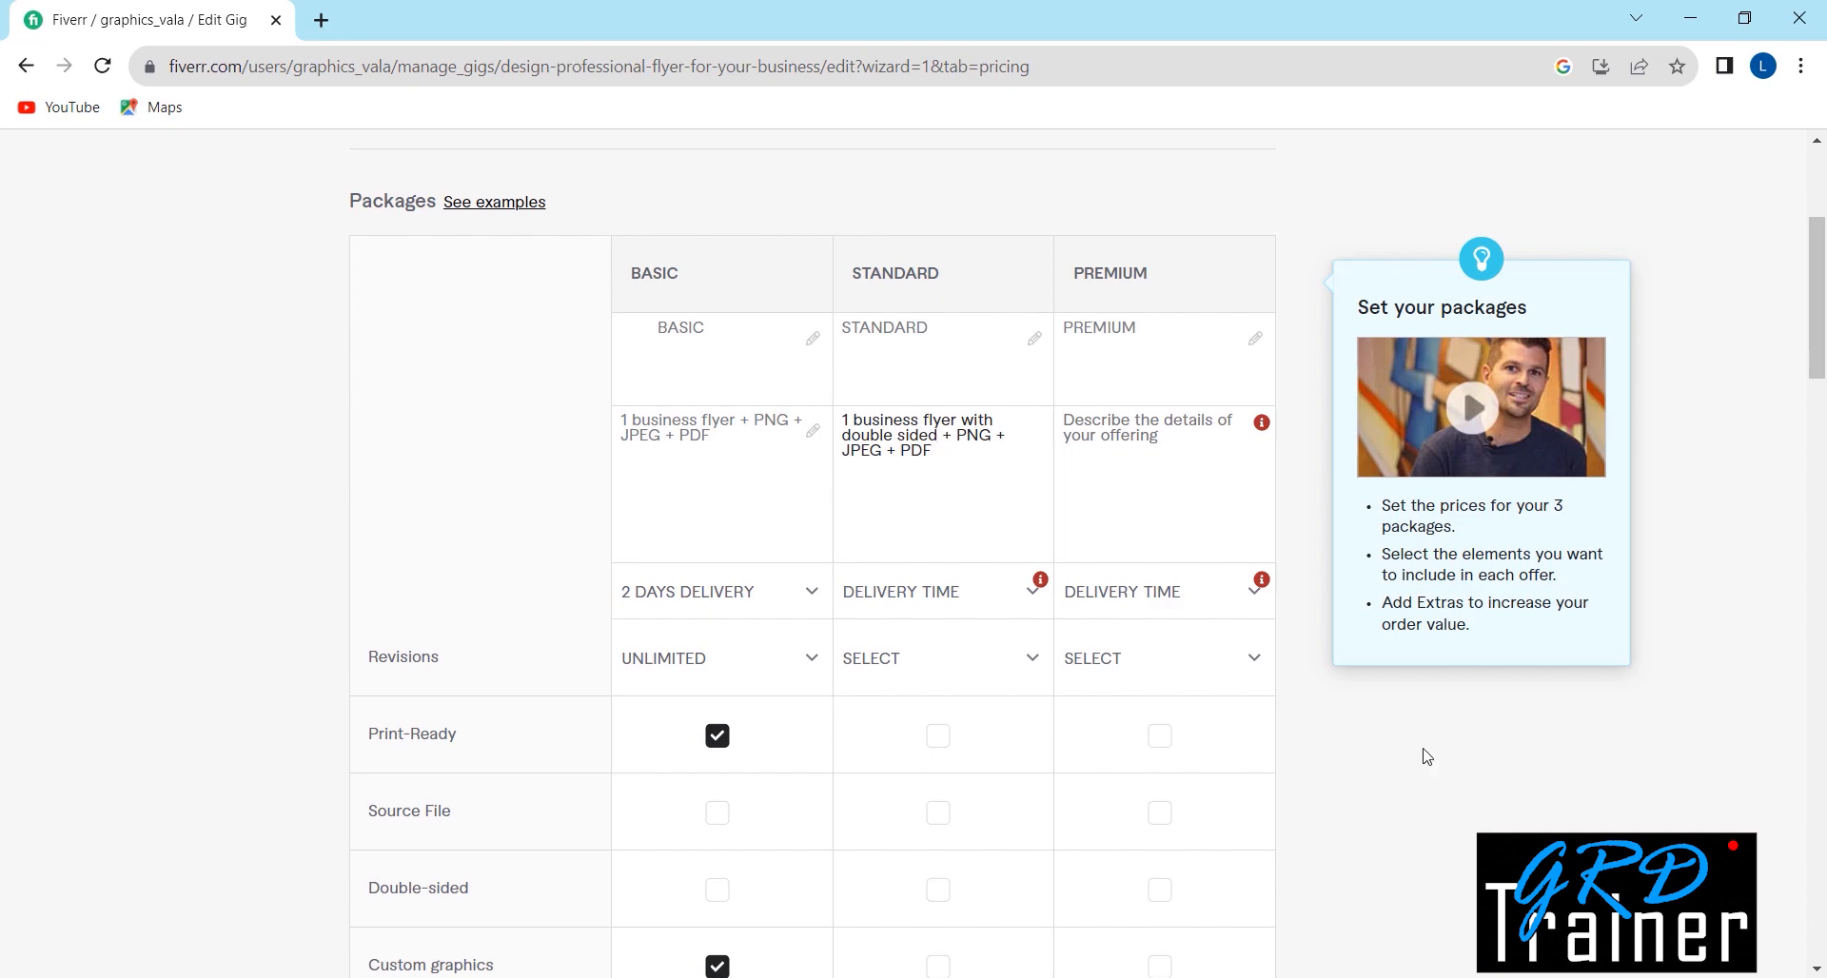
mouse_move(909, 457)
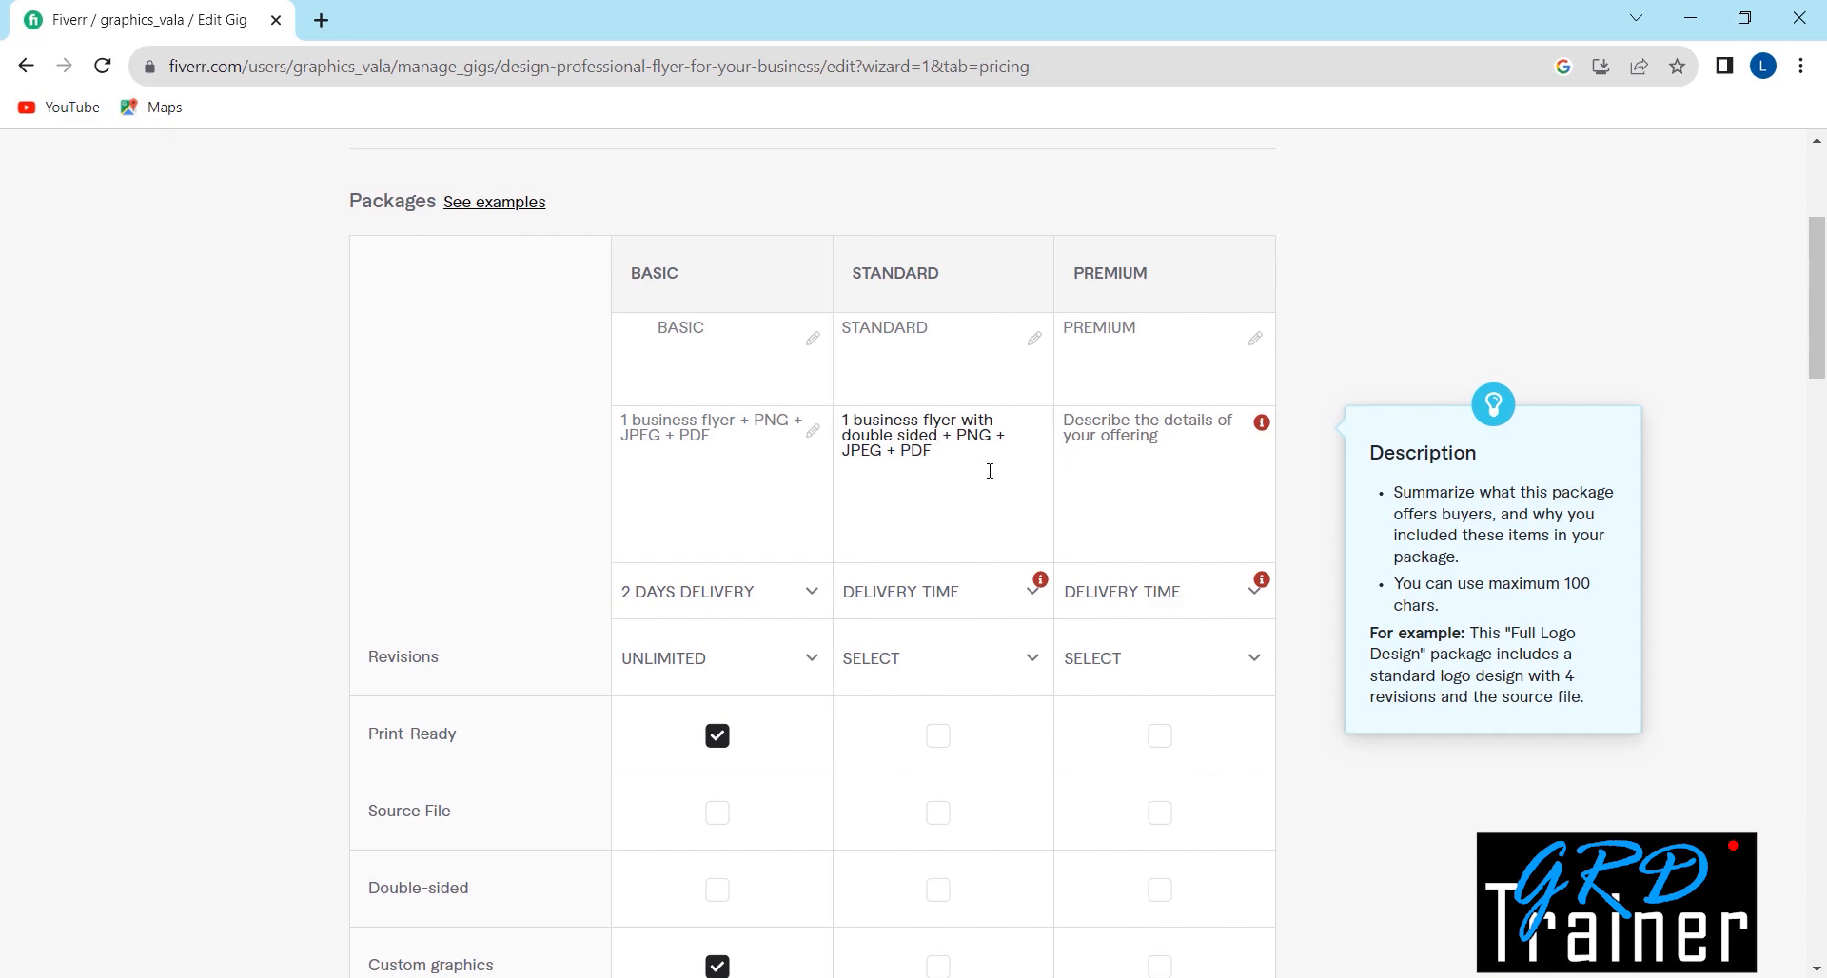
Step: Set the Standard package to 4 days delivery with unlimited revisions
scroll(990, 471, "down", 2)
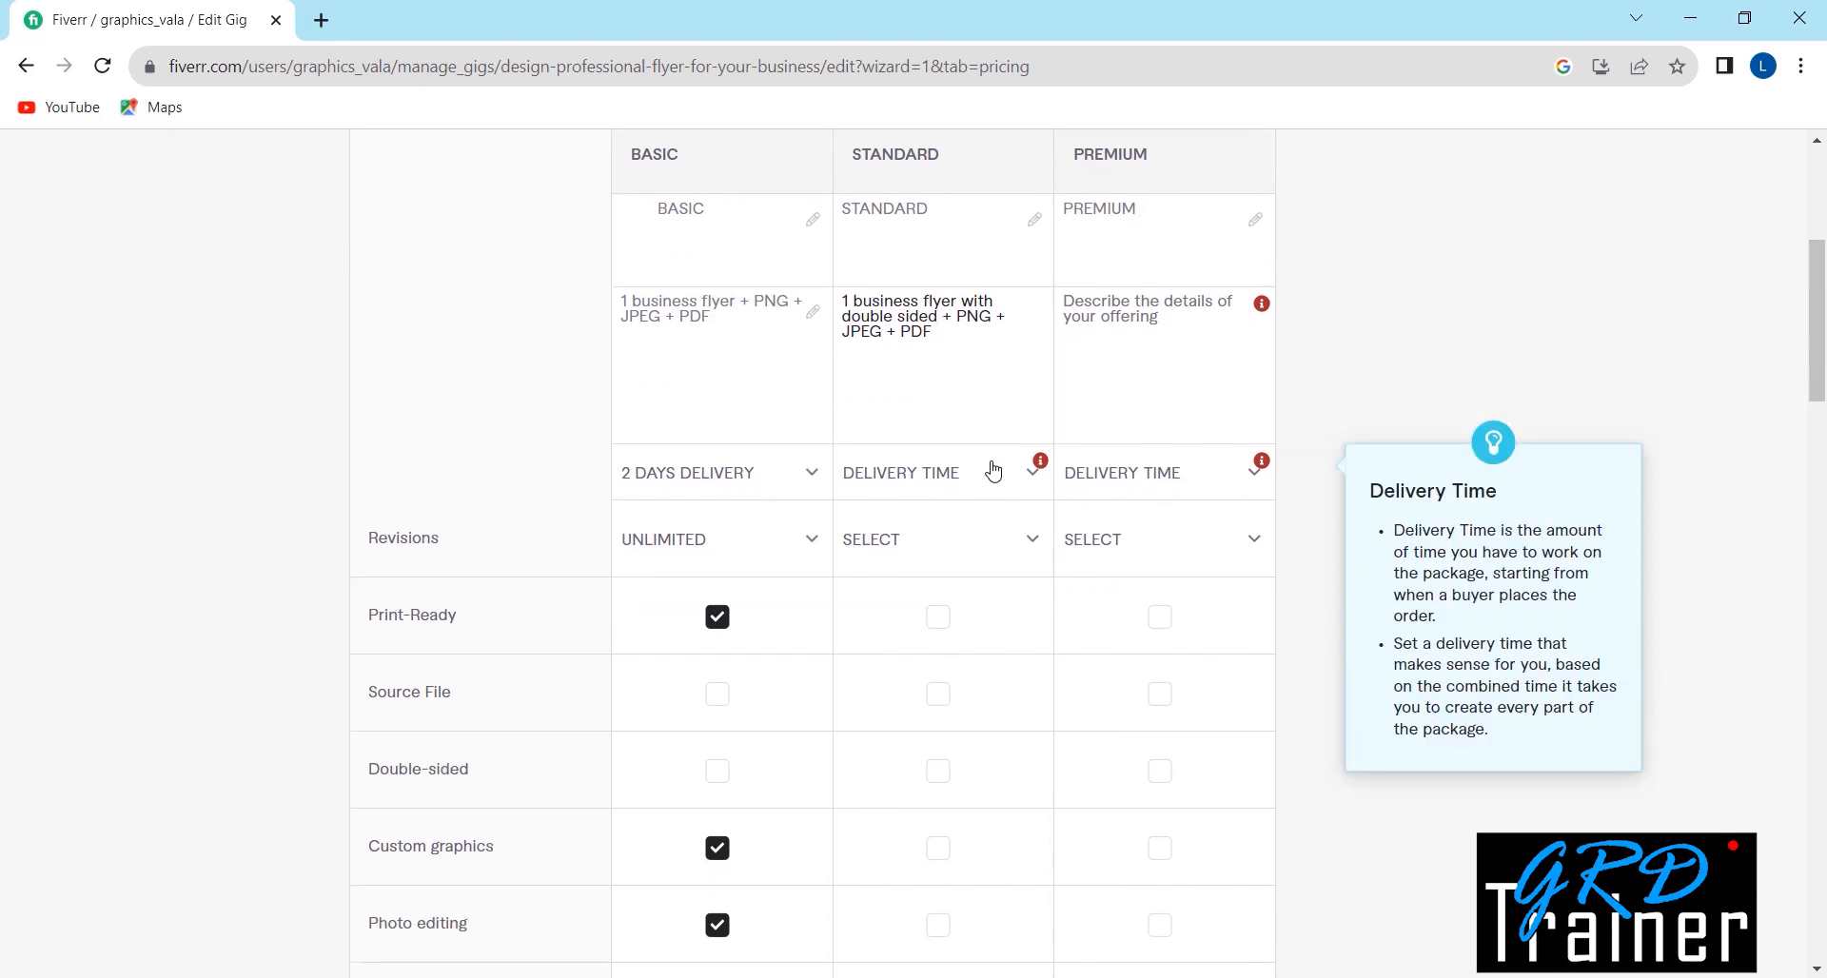
left_click(999, 473)
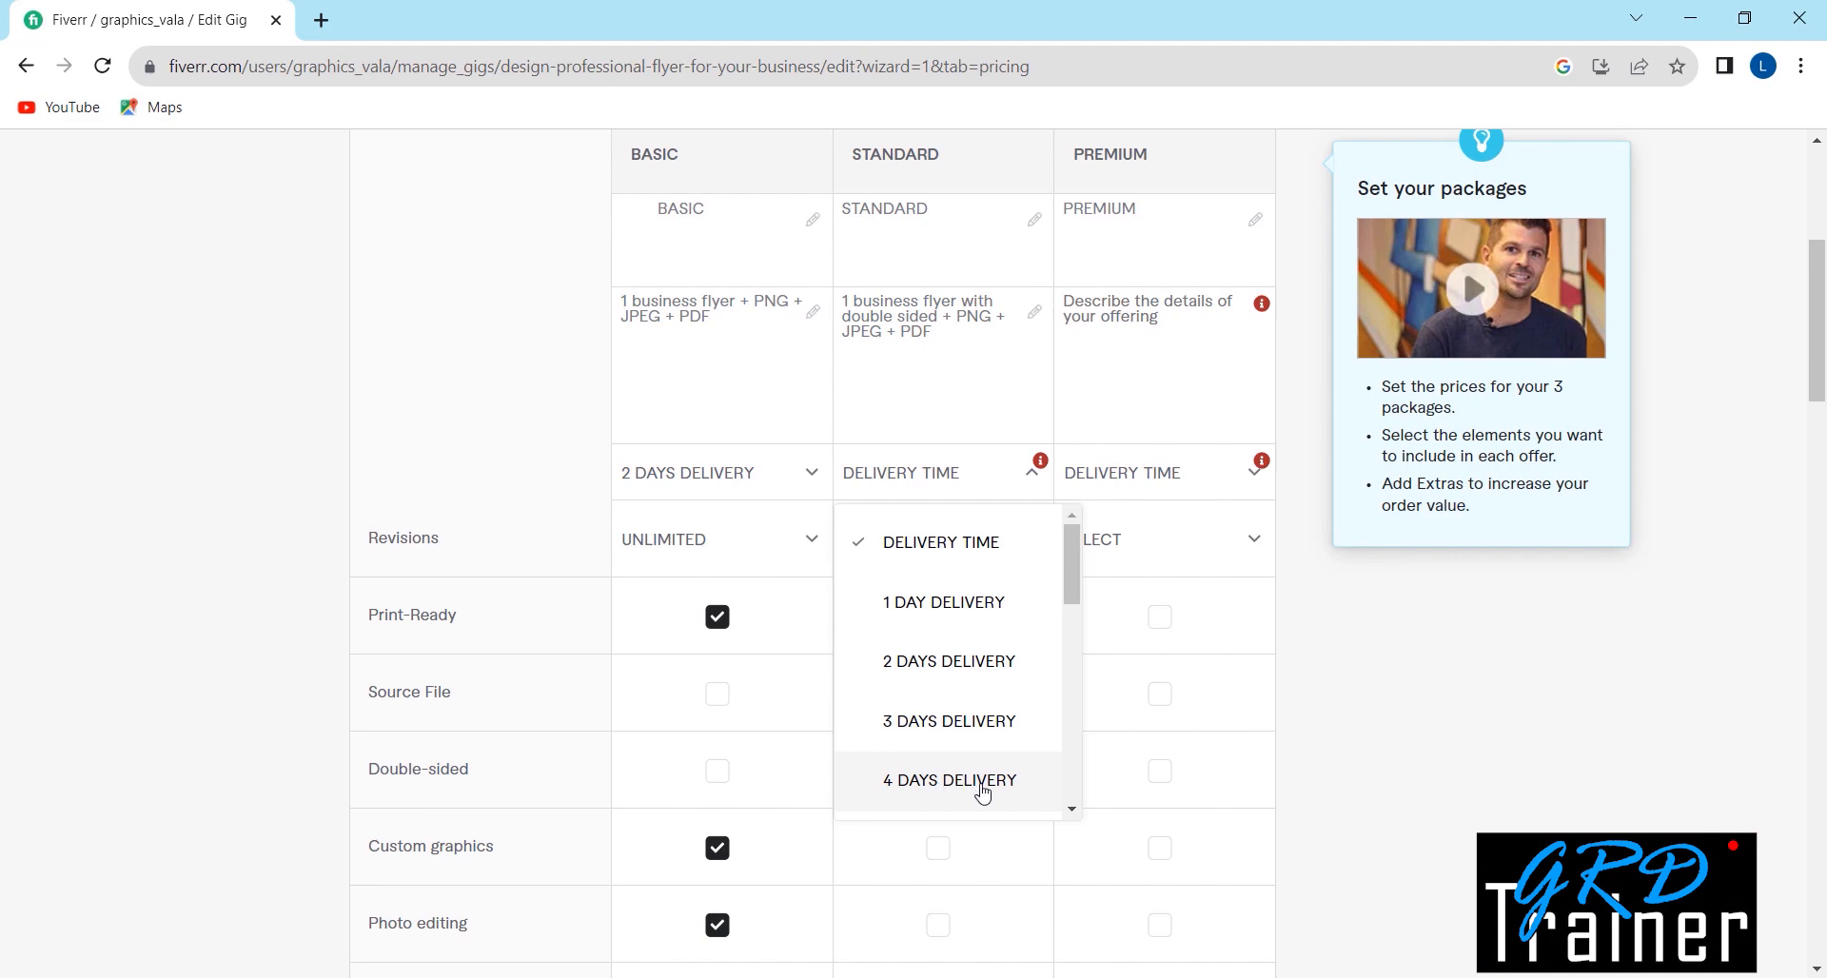
left_click(982, 780)
scroll(980, 578, "down", 1)
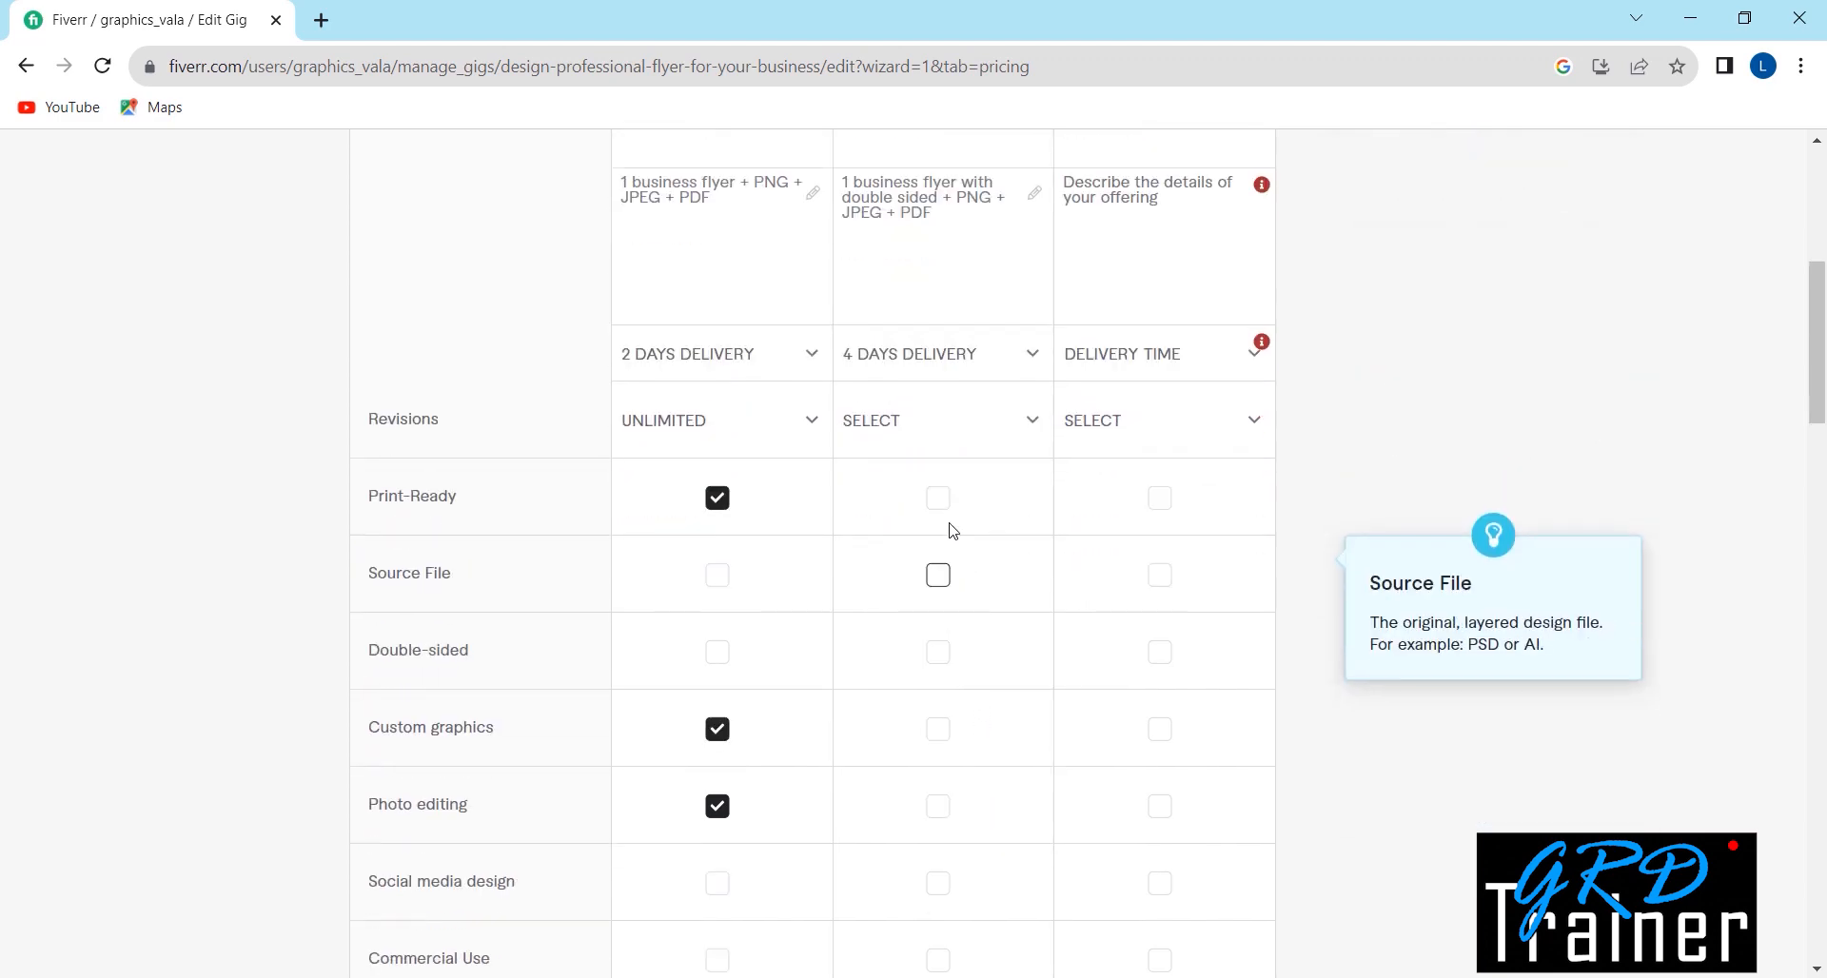
left_click(973, 426)
scroll(978, 591, "down", 4)
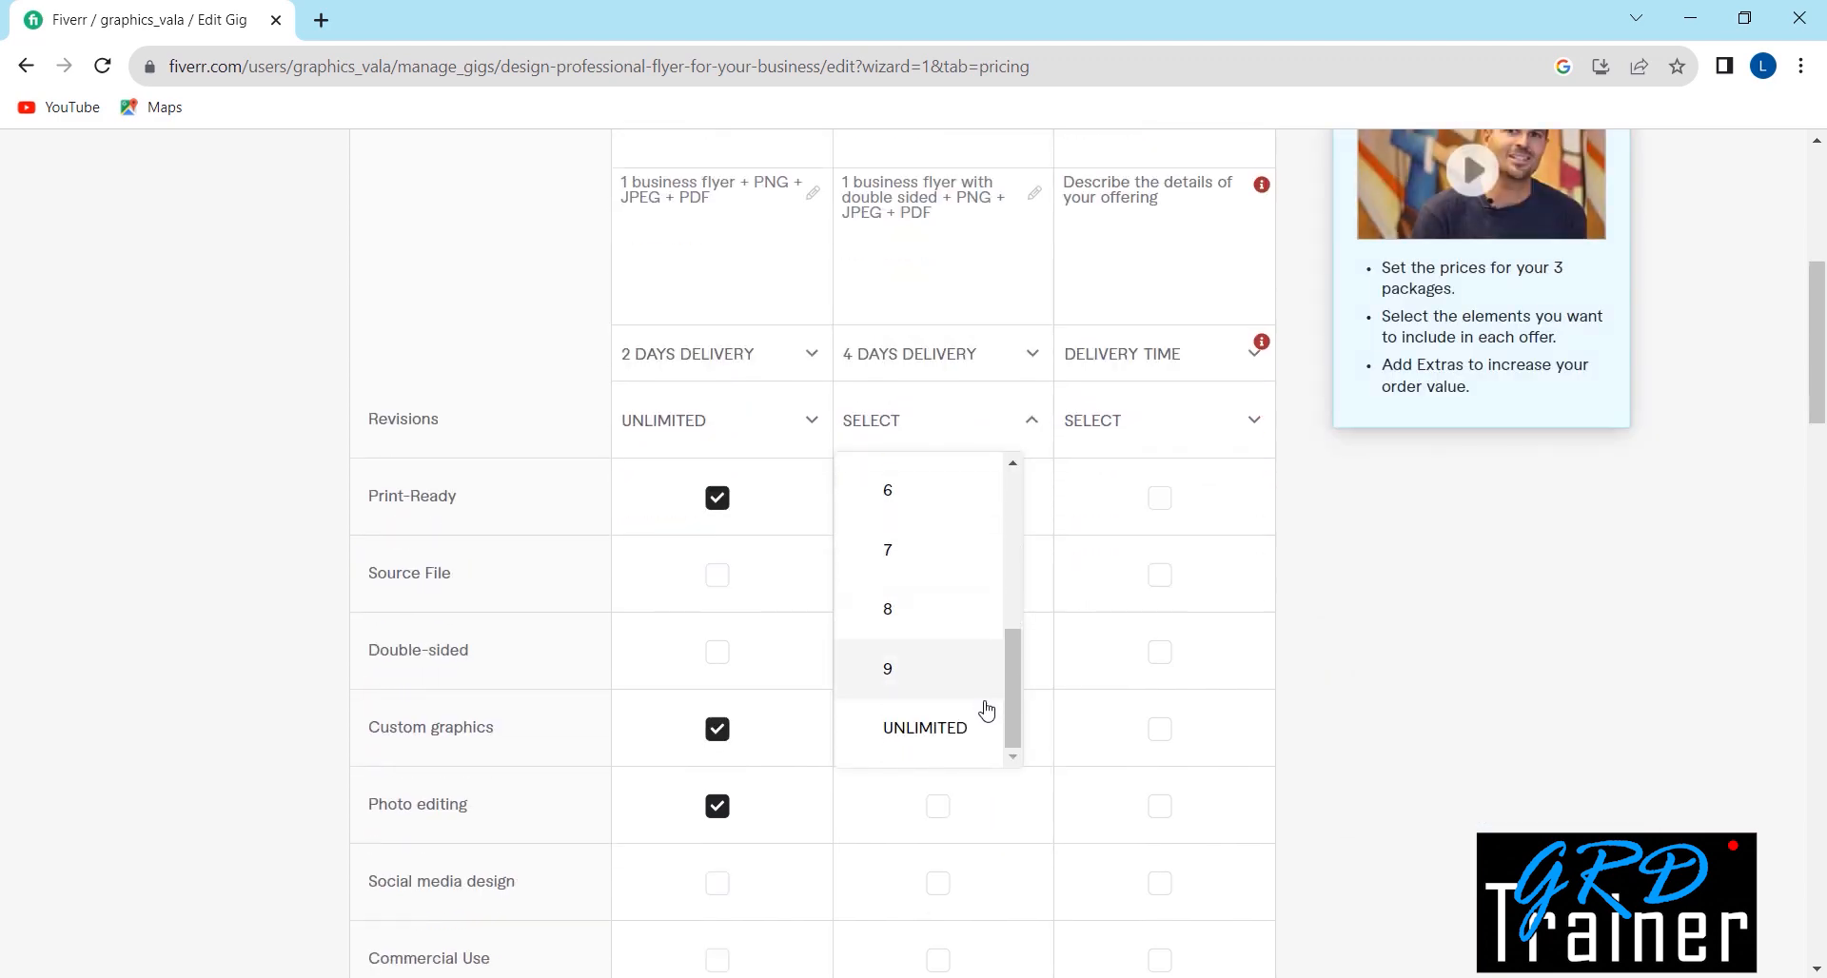
left_click(975, 727)
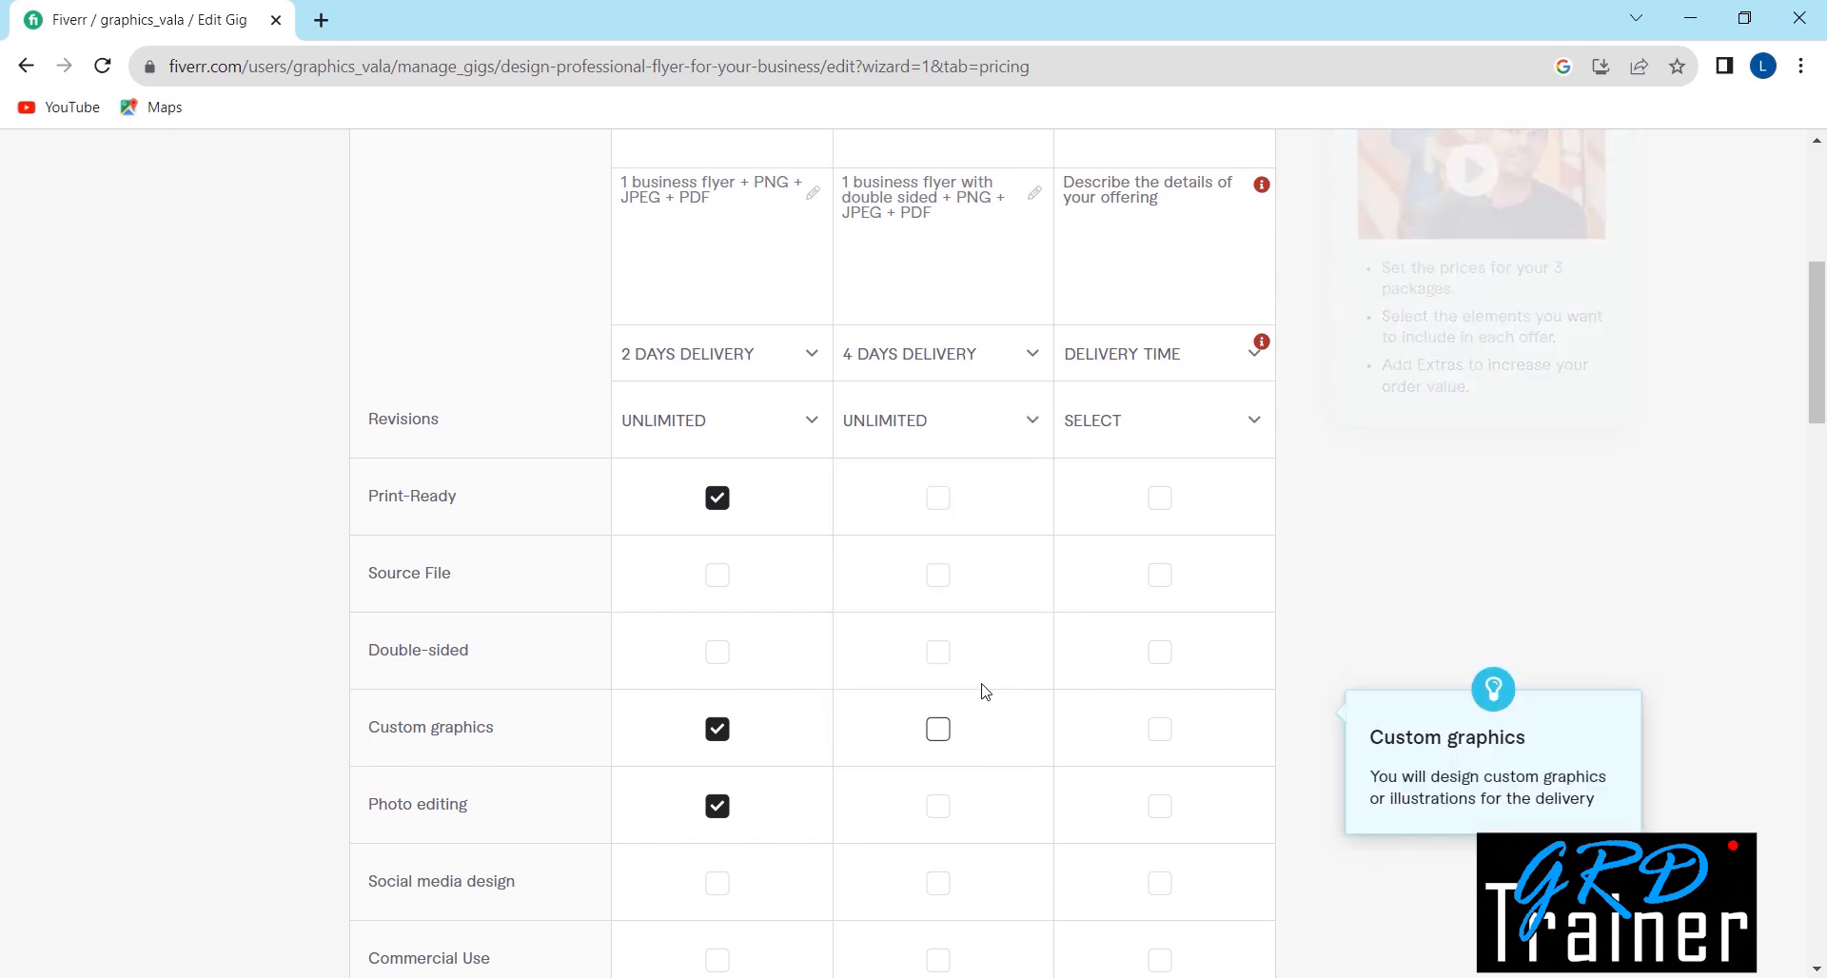
Step: Include Print-Ready, Custom graphics, Photo editing and Commercial Use in the Standard package
left_click(947, 509)
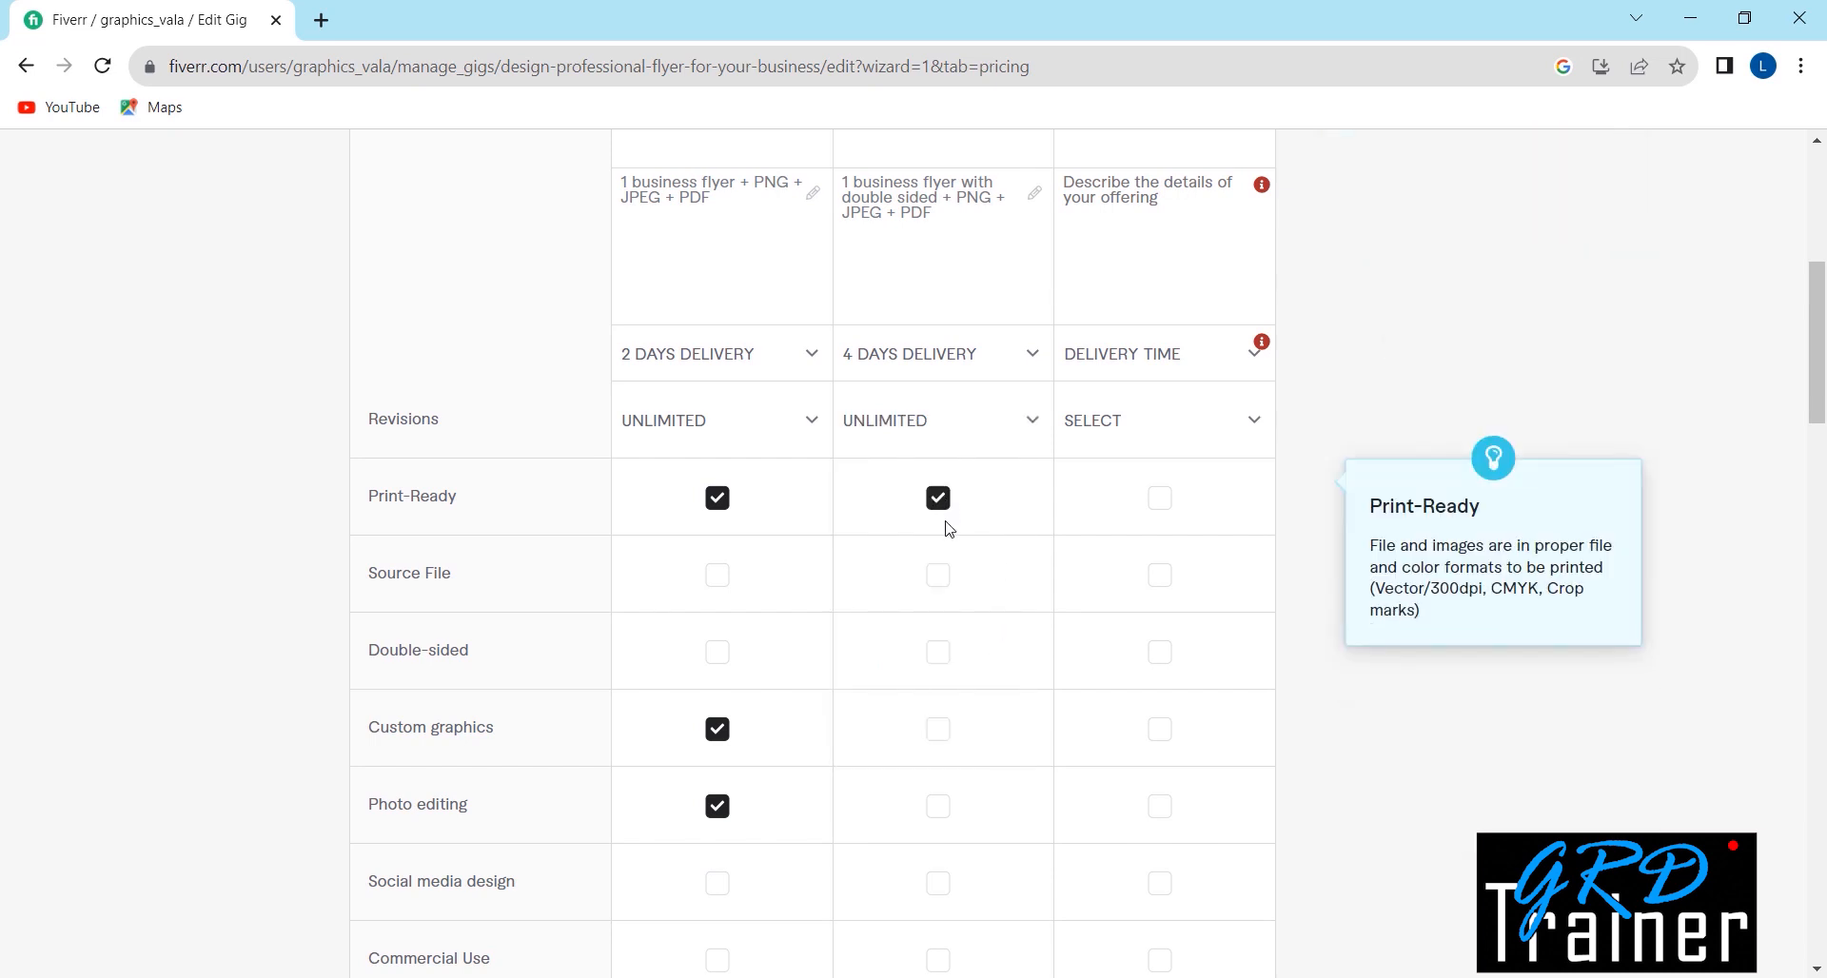
scroll(939, 582, "down", 1)
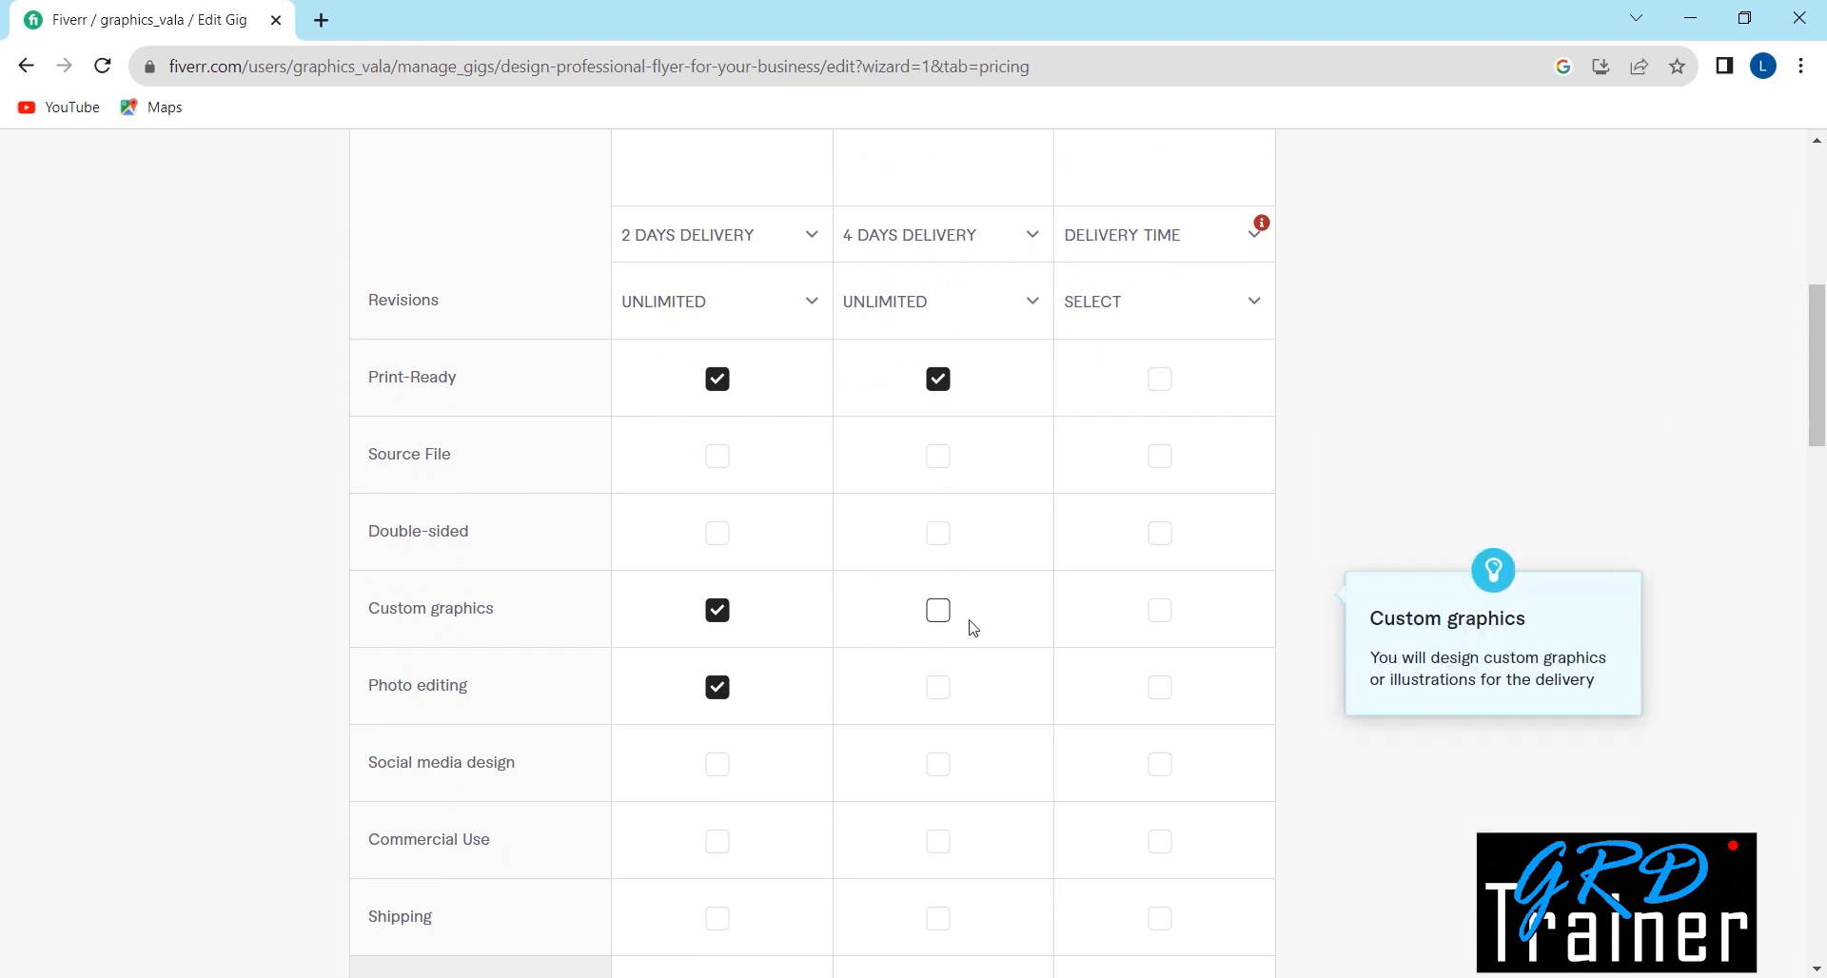
left_click(938, 617)
left_click(938, 687)
scroll(945, 702, "down", 3)
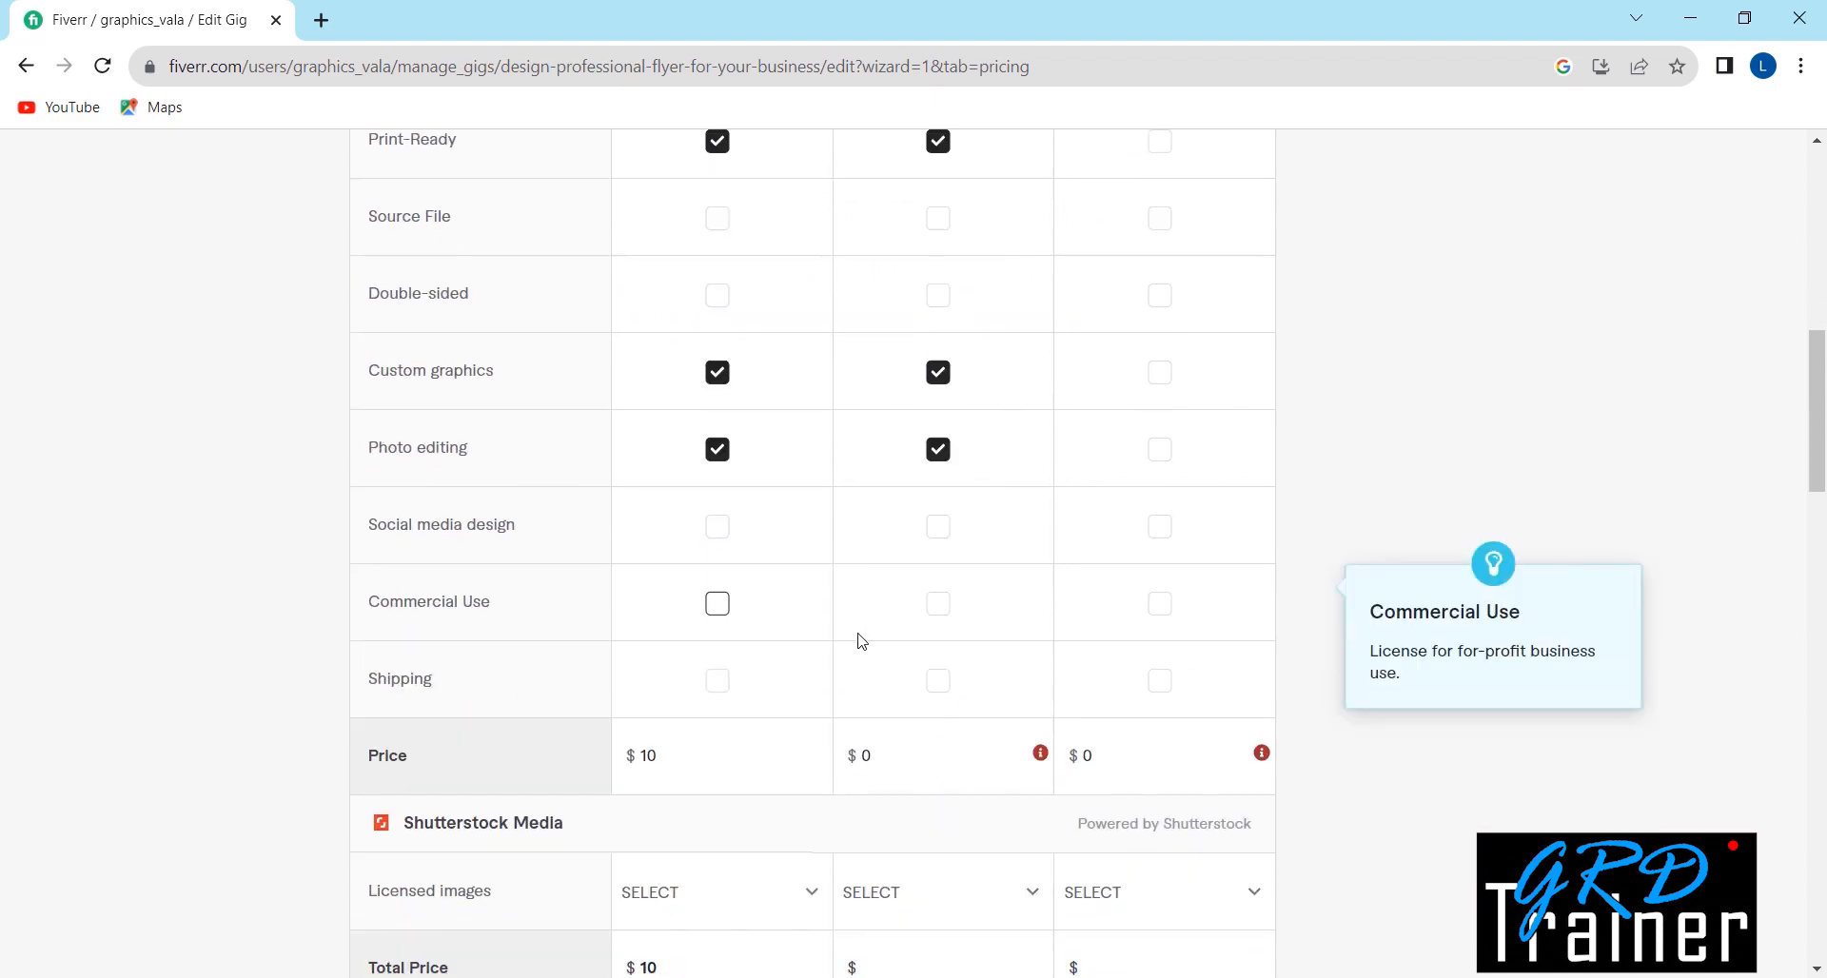
left_click(941, 616)
scroll(940, 621, "up", 1)
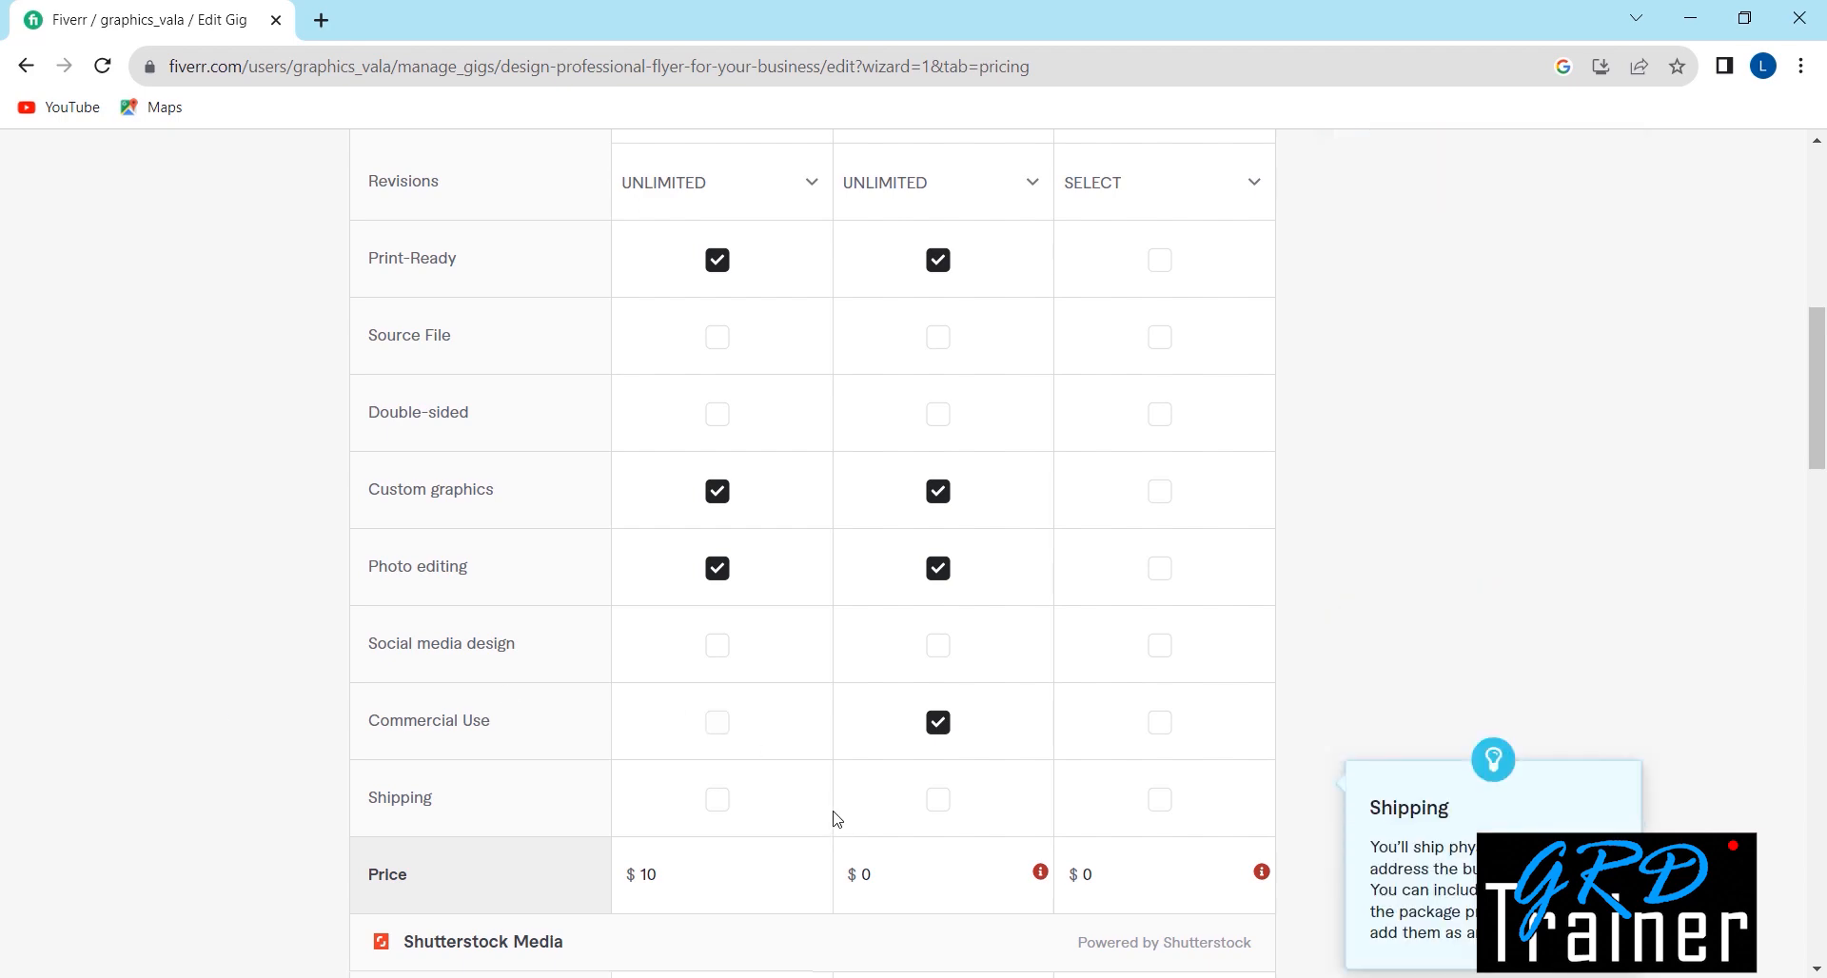
Step: Set the Standard package's price to $25
scroll(914, 761, "down", 2)
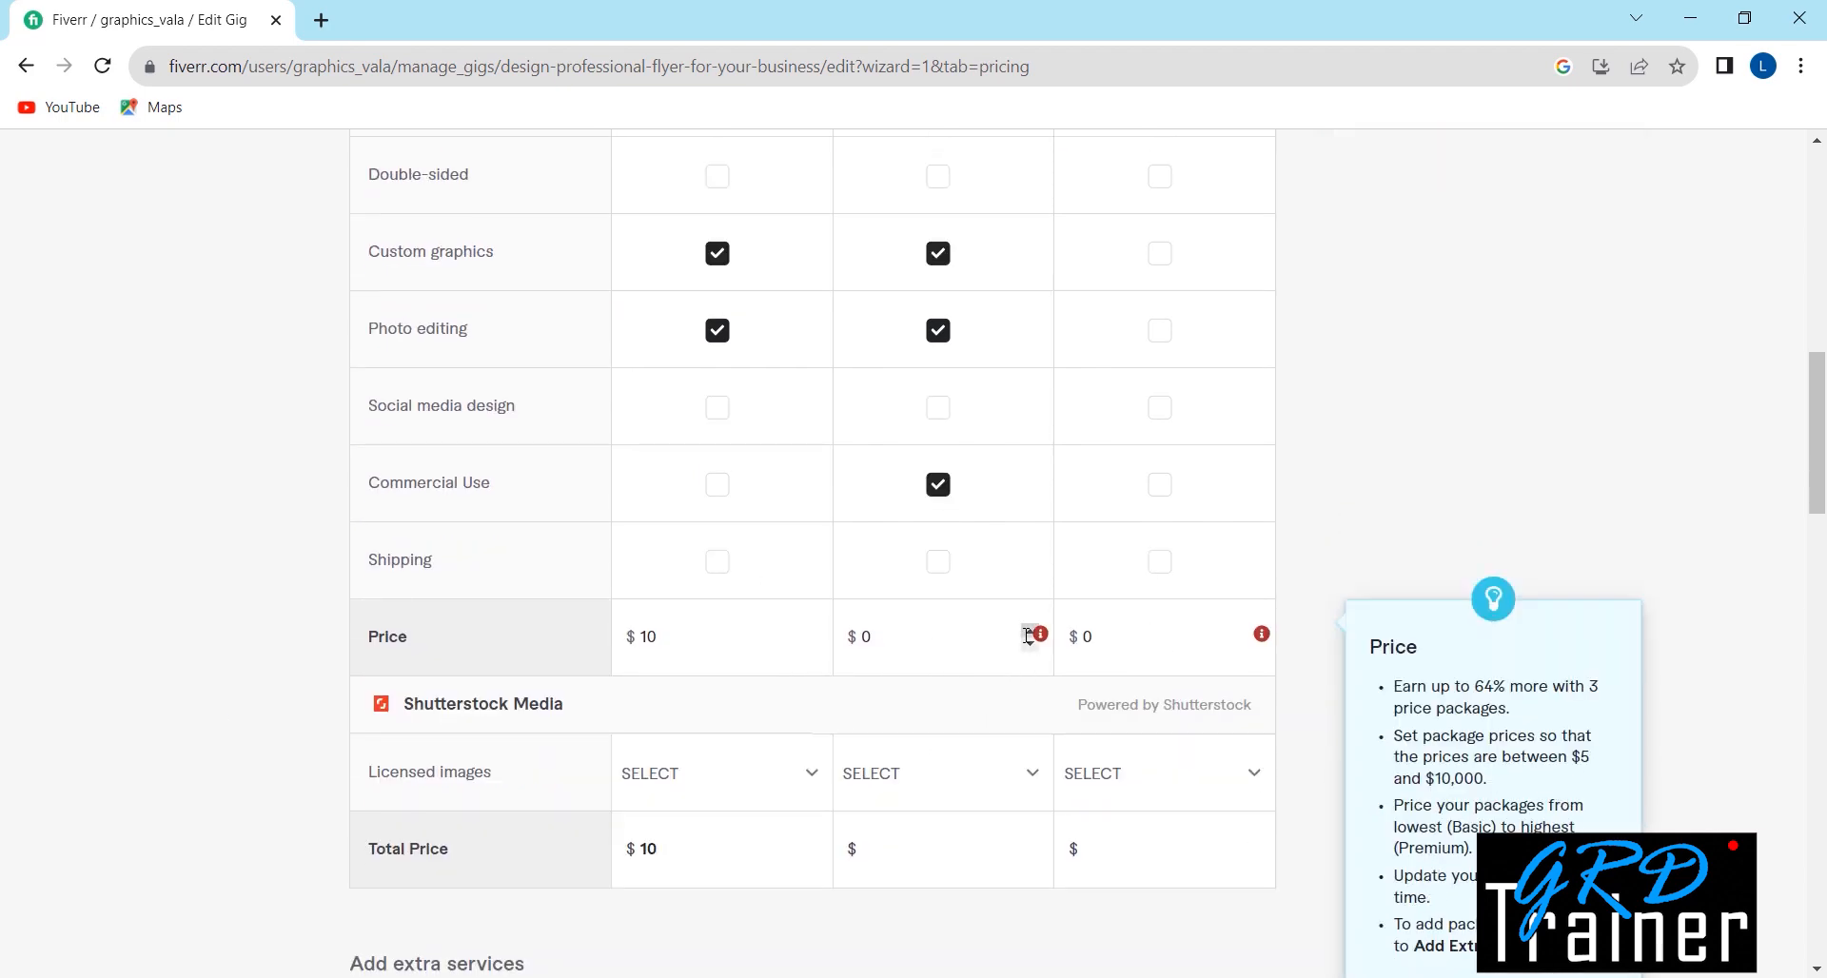
mouse_move(1033, 643)
scroll(828, 694, "up", 4)
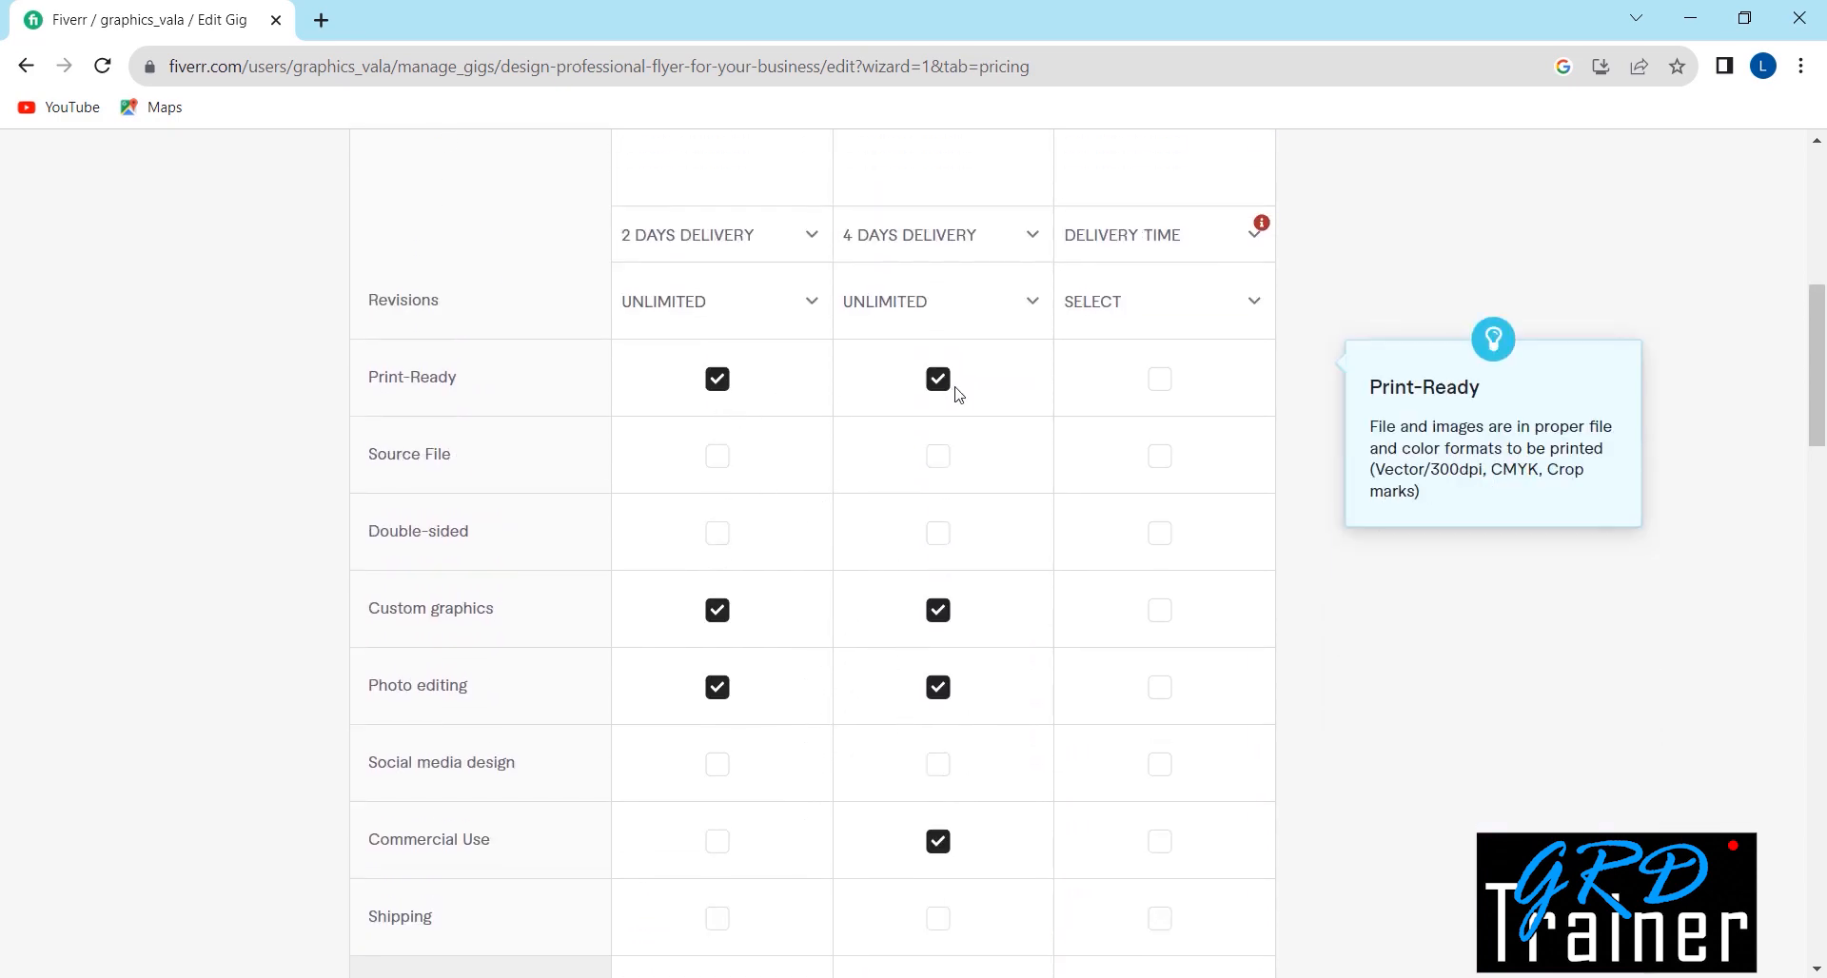
scroll(761, 495, "up", 4)
scroll(752, 518, "down", 5)
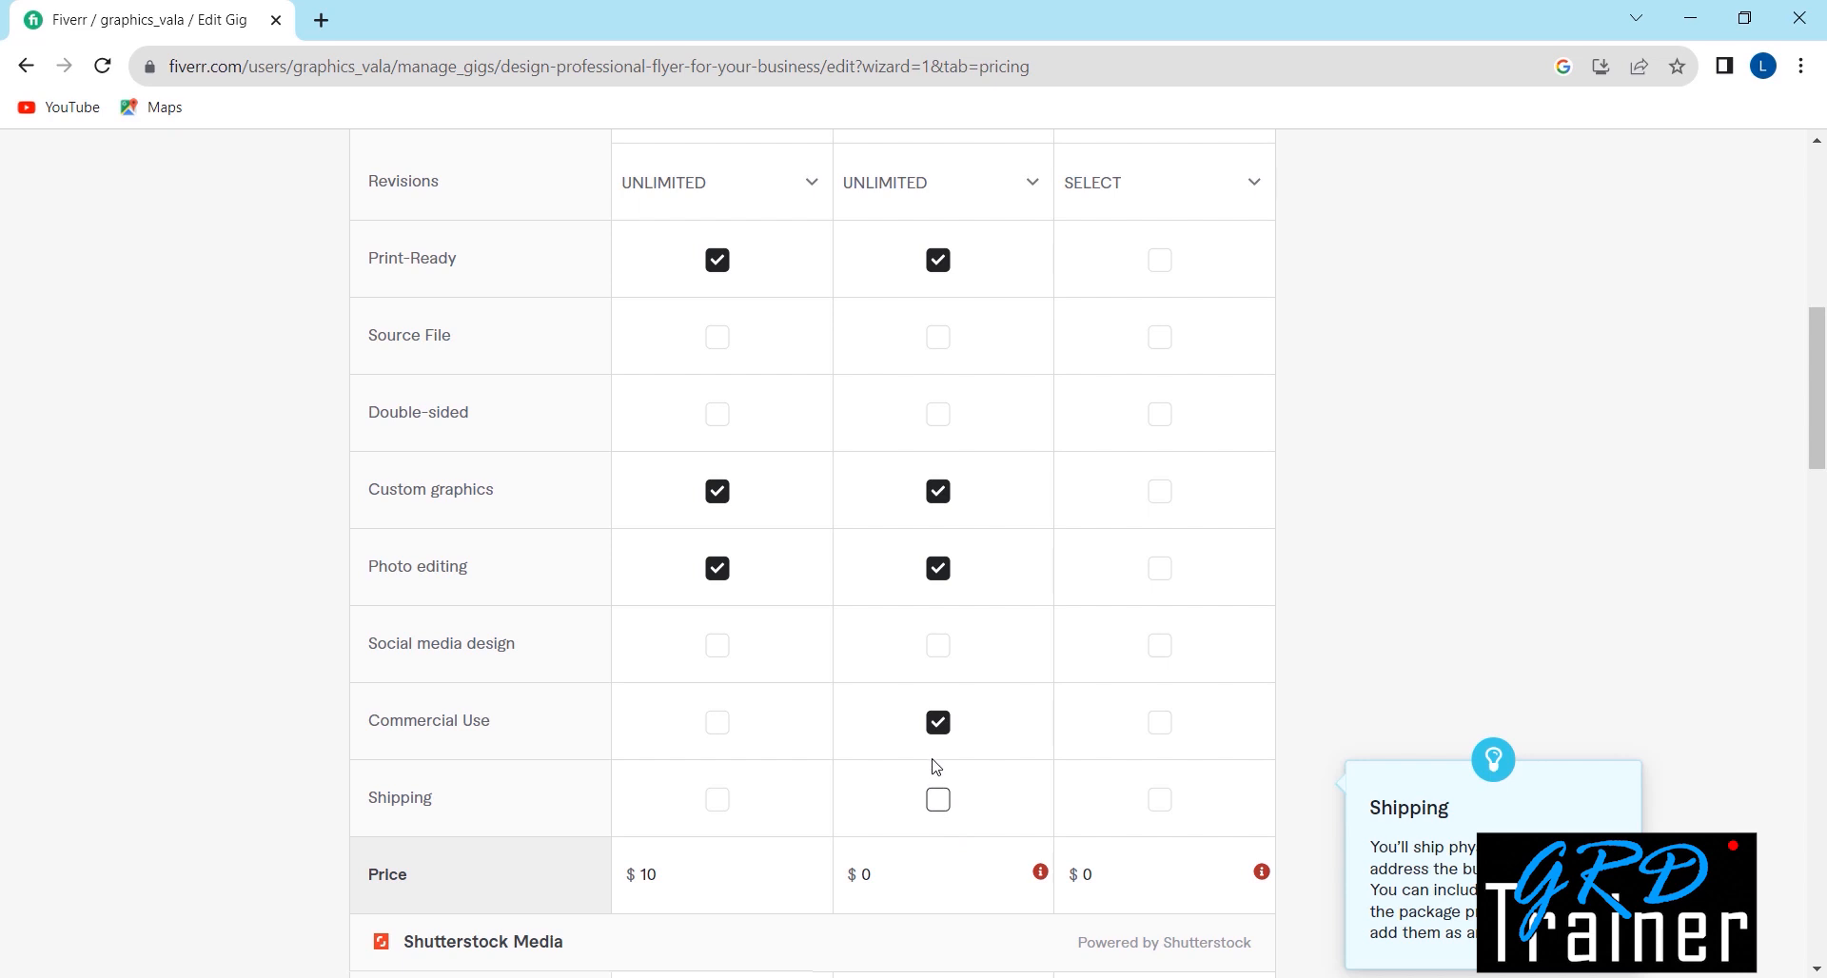
scroll(999, 849, "down", 1)
scroll(999, 850, "down", 1)
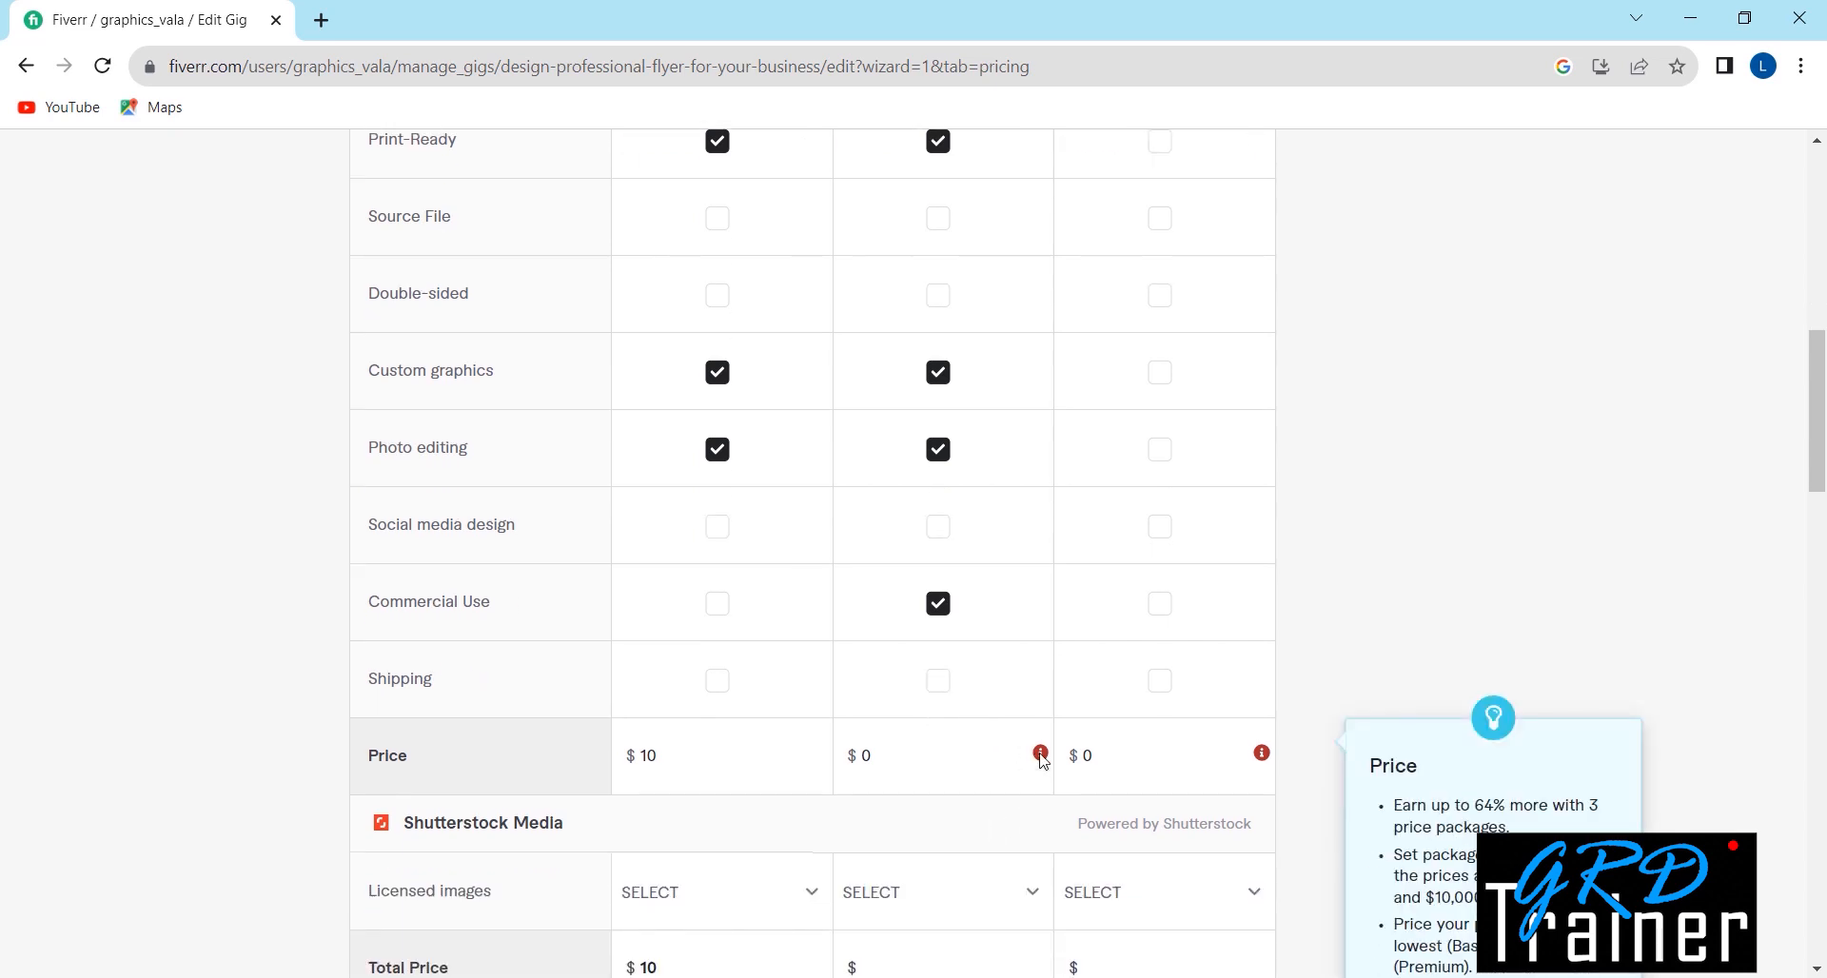
left_click(1034, 756)
left_click(1035, 756)
left_click(1031, 750)
left_click(1031, 751)
scroll(931, 758, "up", 5)
scroll(709, 528, "up", 1)
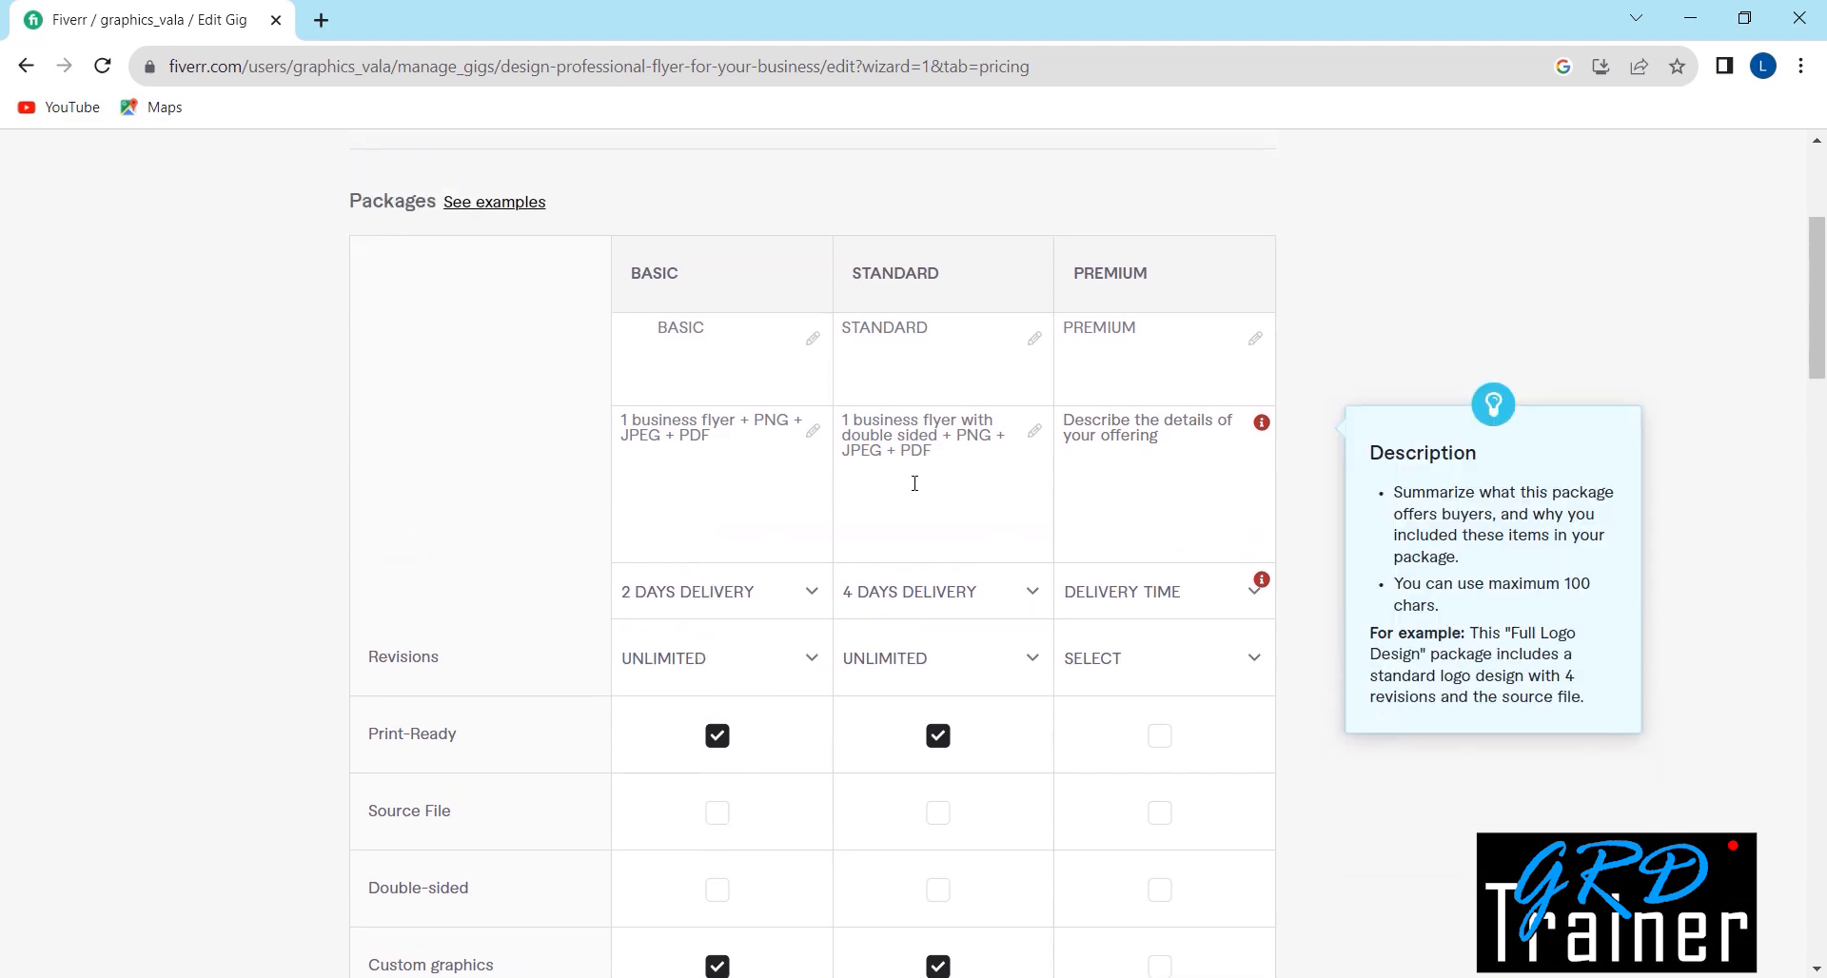
scroll(914, 484, "down", 9)
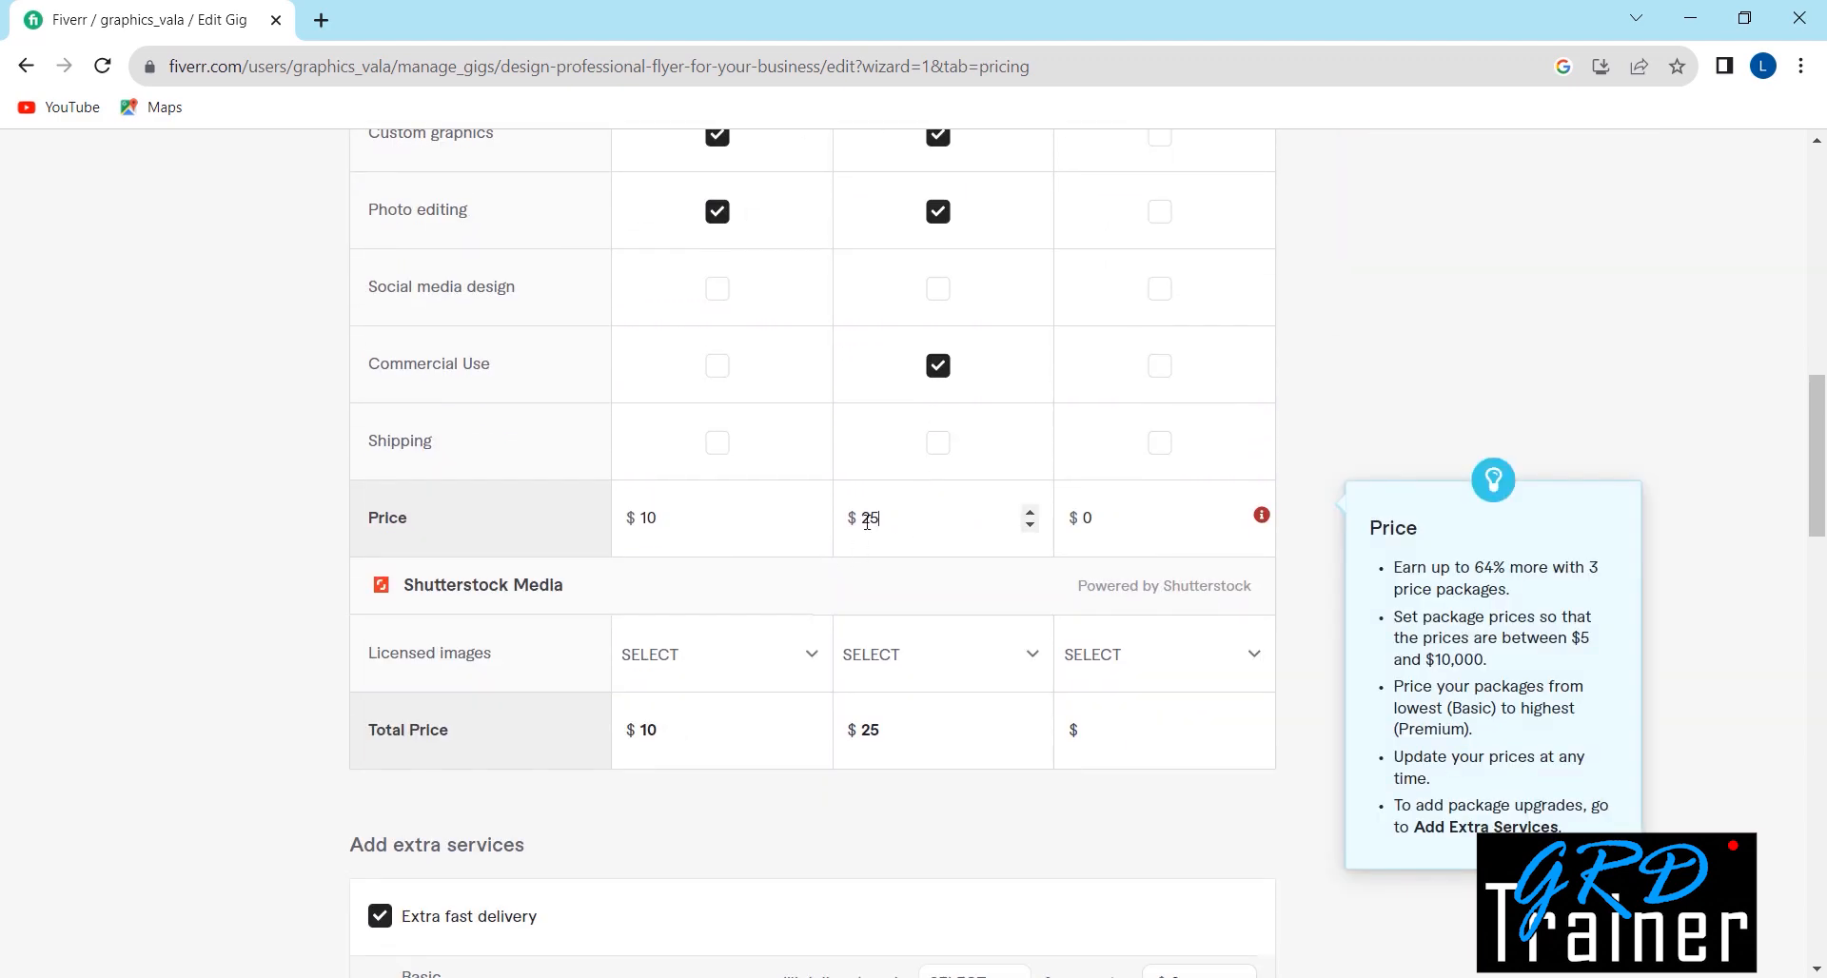
Step: Try a price of $20 for the Standard package, and return it to $25
left_click(1029, 524)
scroll(981, 557, "up", 1)
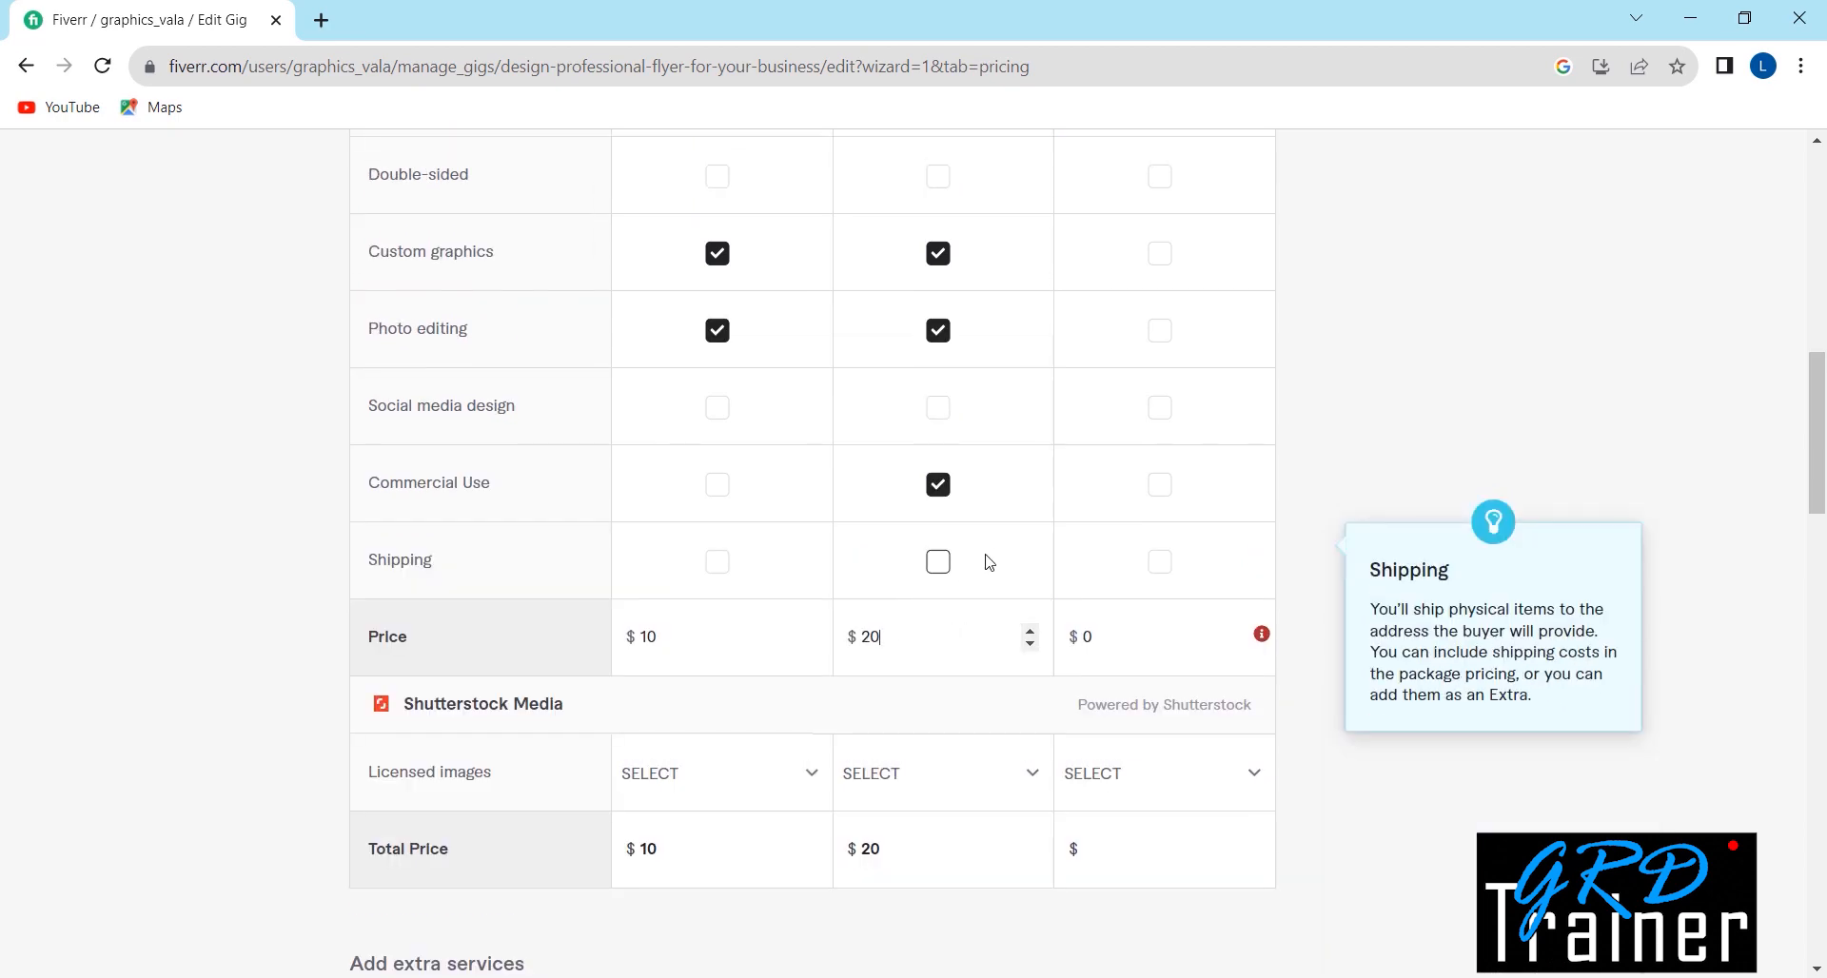
left_click(1029, 634)
scroll(1261, 485, "up", 2)
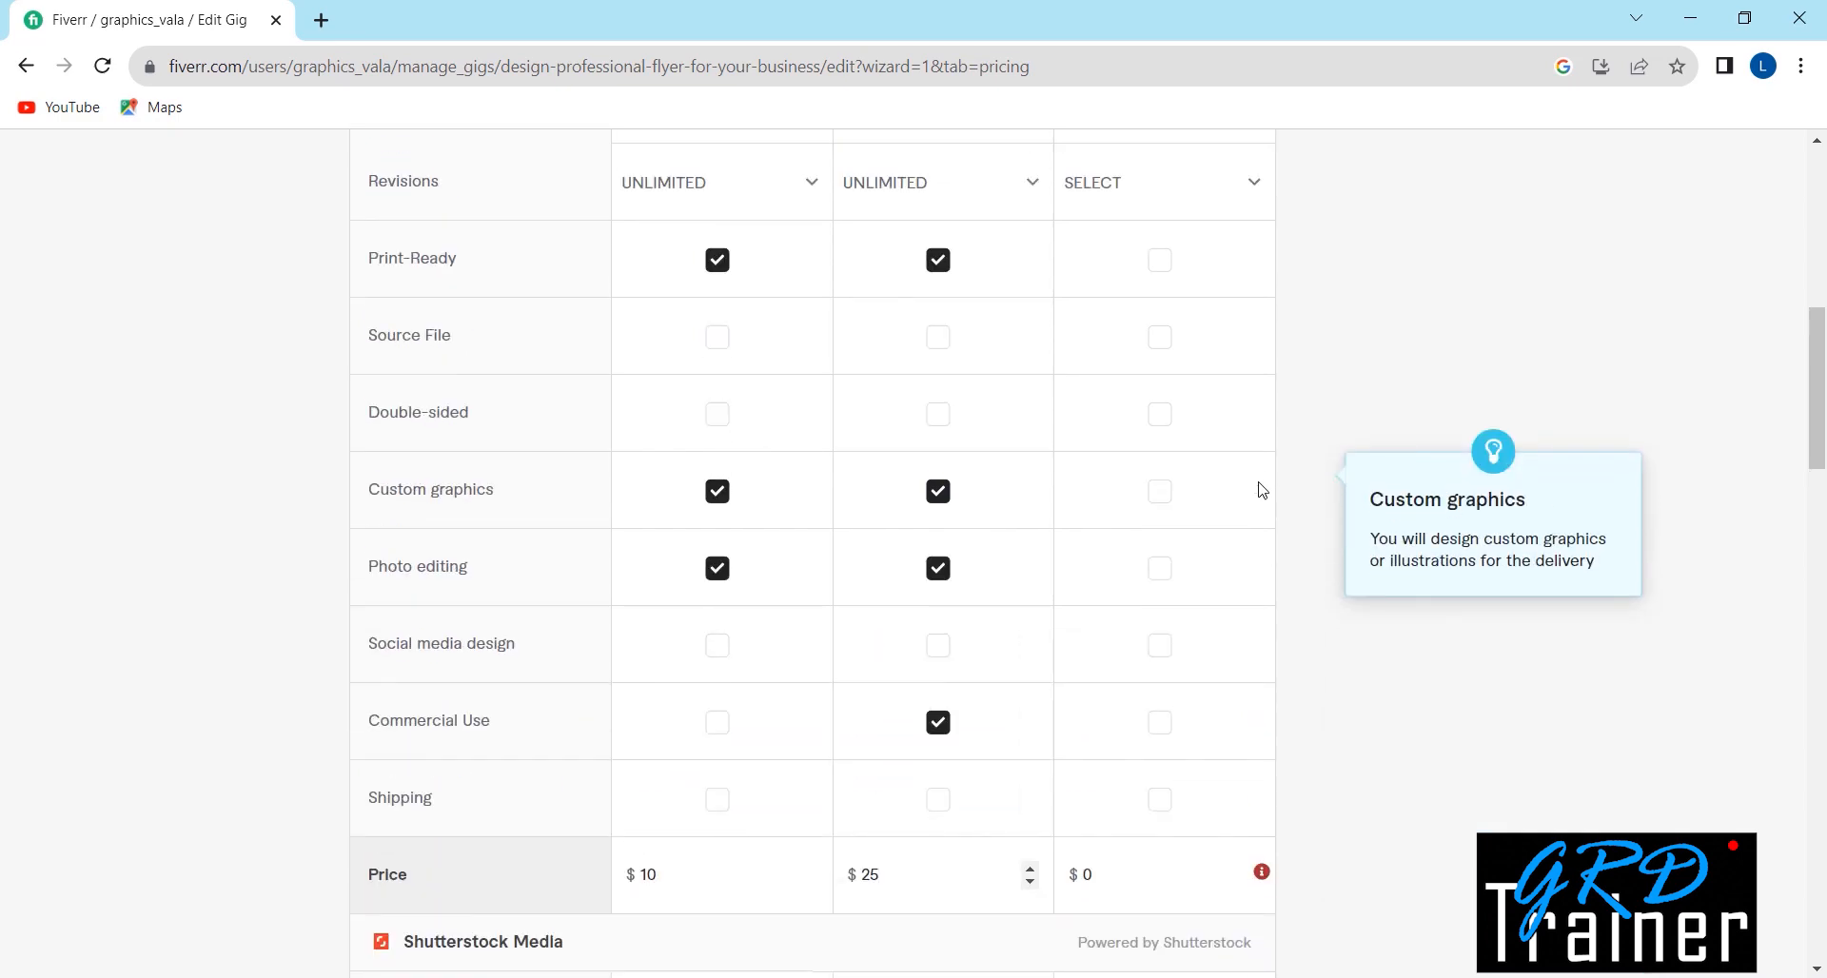
scroll(1262, 490, "down", 2)
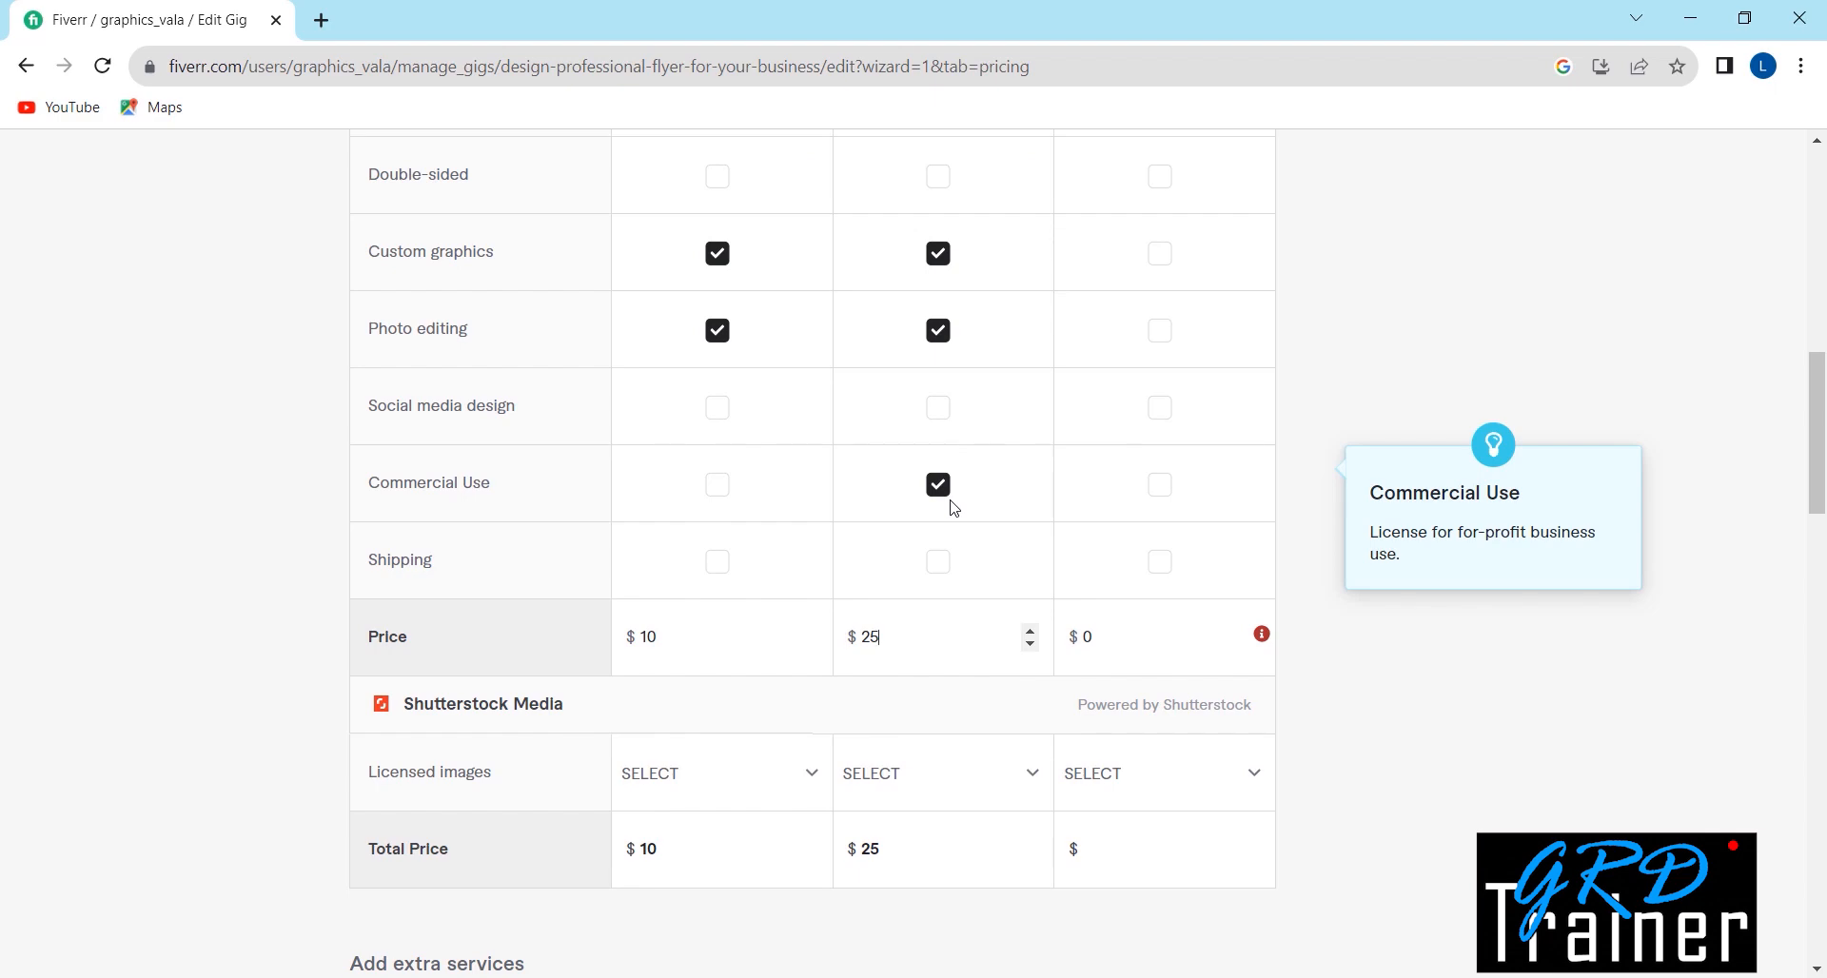
Step: Describe the Premium package's offering as "1 business flyer with double sided + PNG + JPEG + PDF + Editable source file", reusing the Standard description
scroll(954, 507, "up", 5)
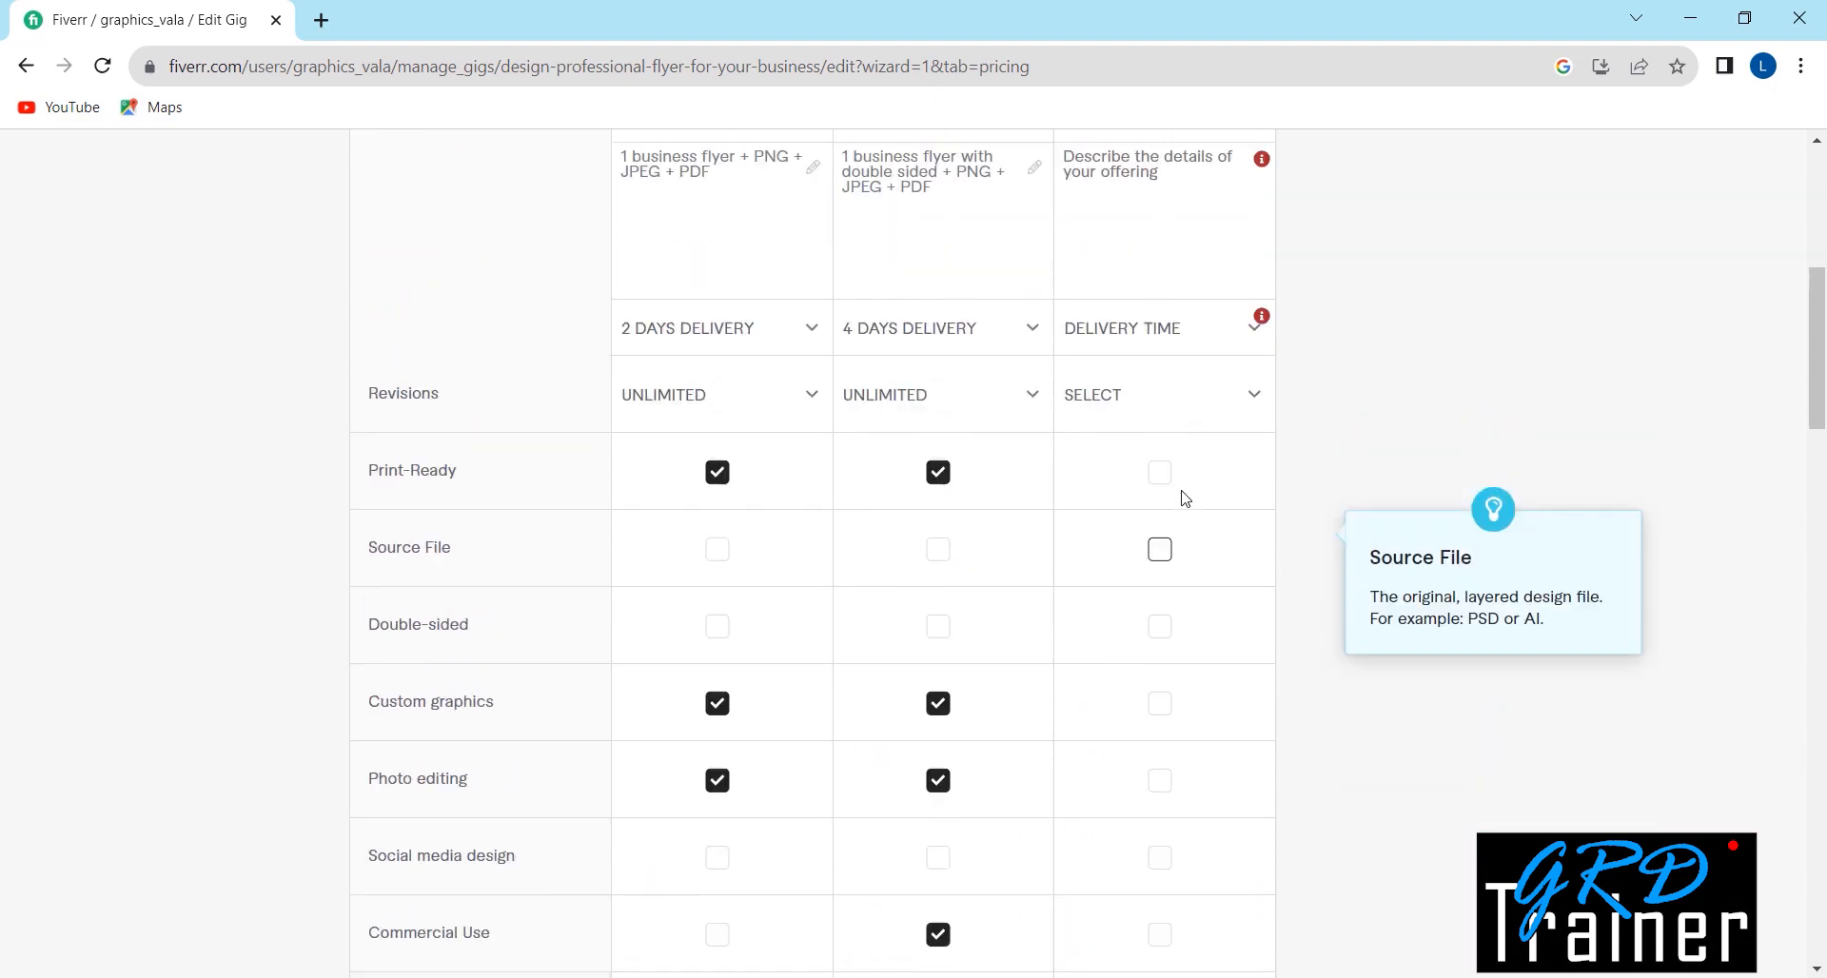
scroll(1173, 366, "up", 2)
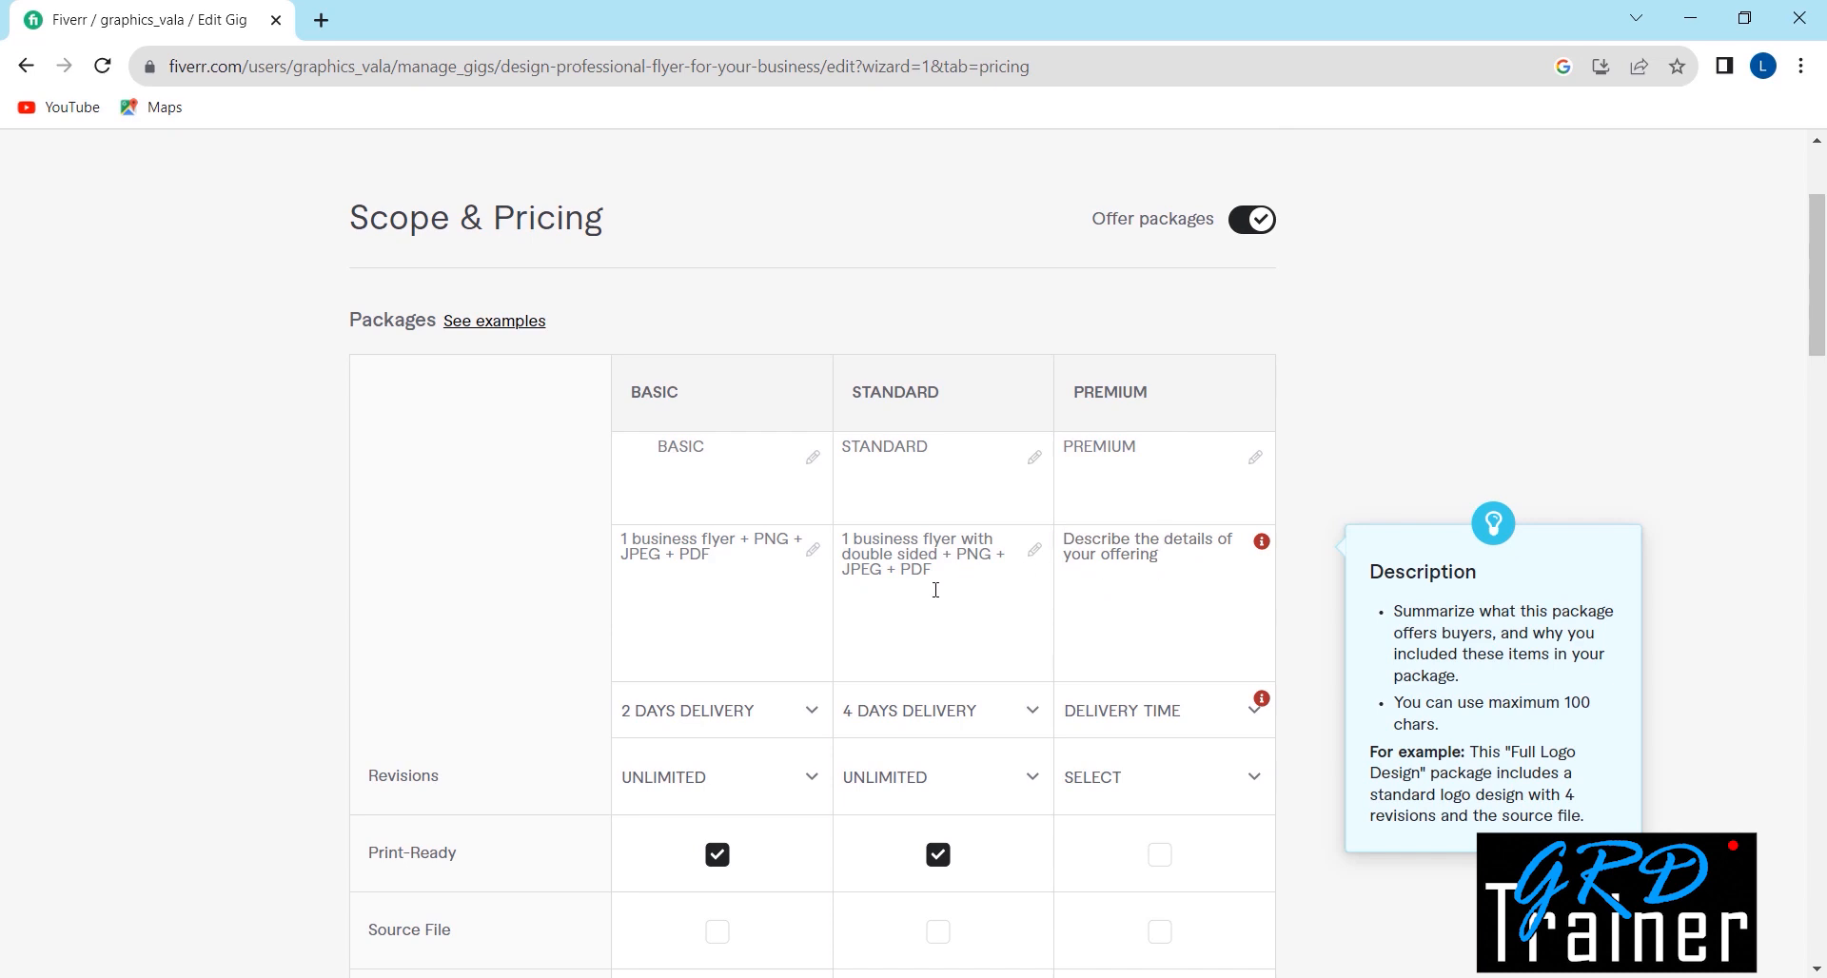
left_click_drag(948, 584, 825, 540)
key("ctrl+c")
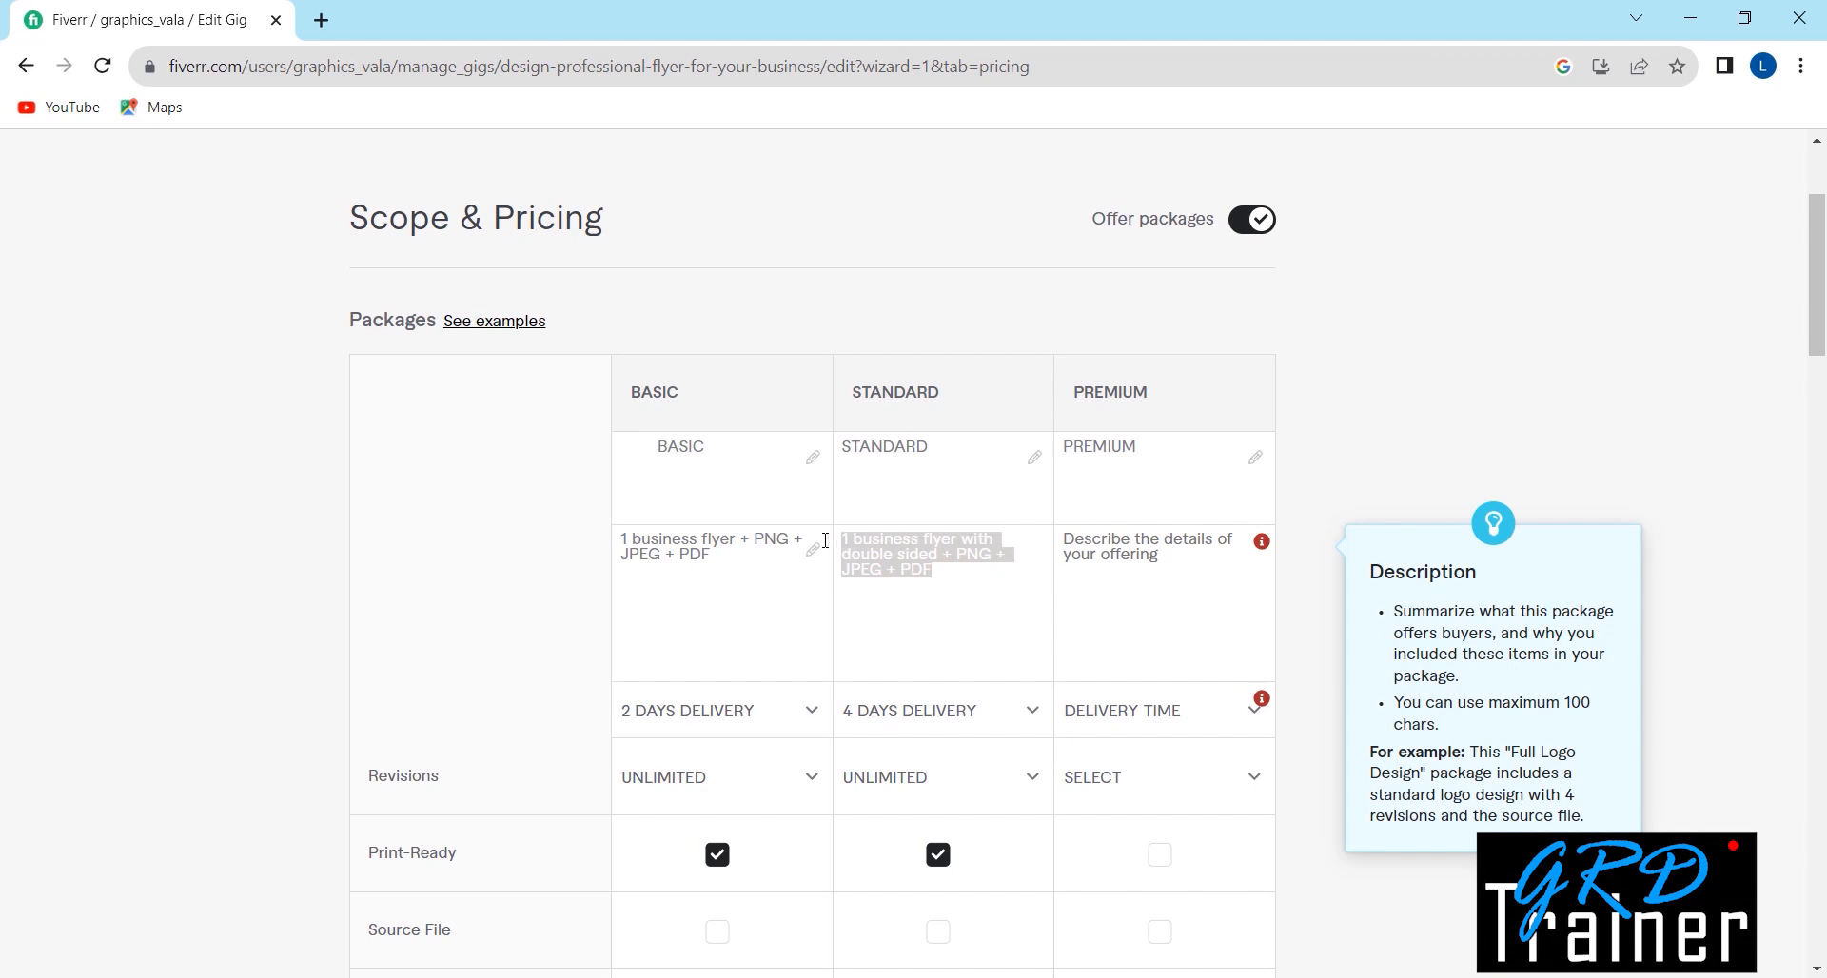
left_click(1184, 610)
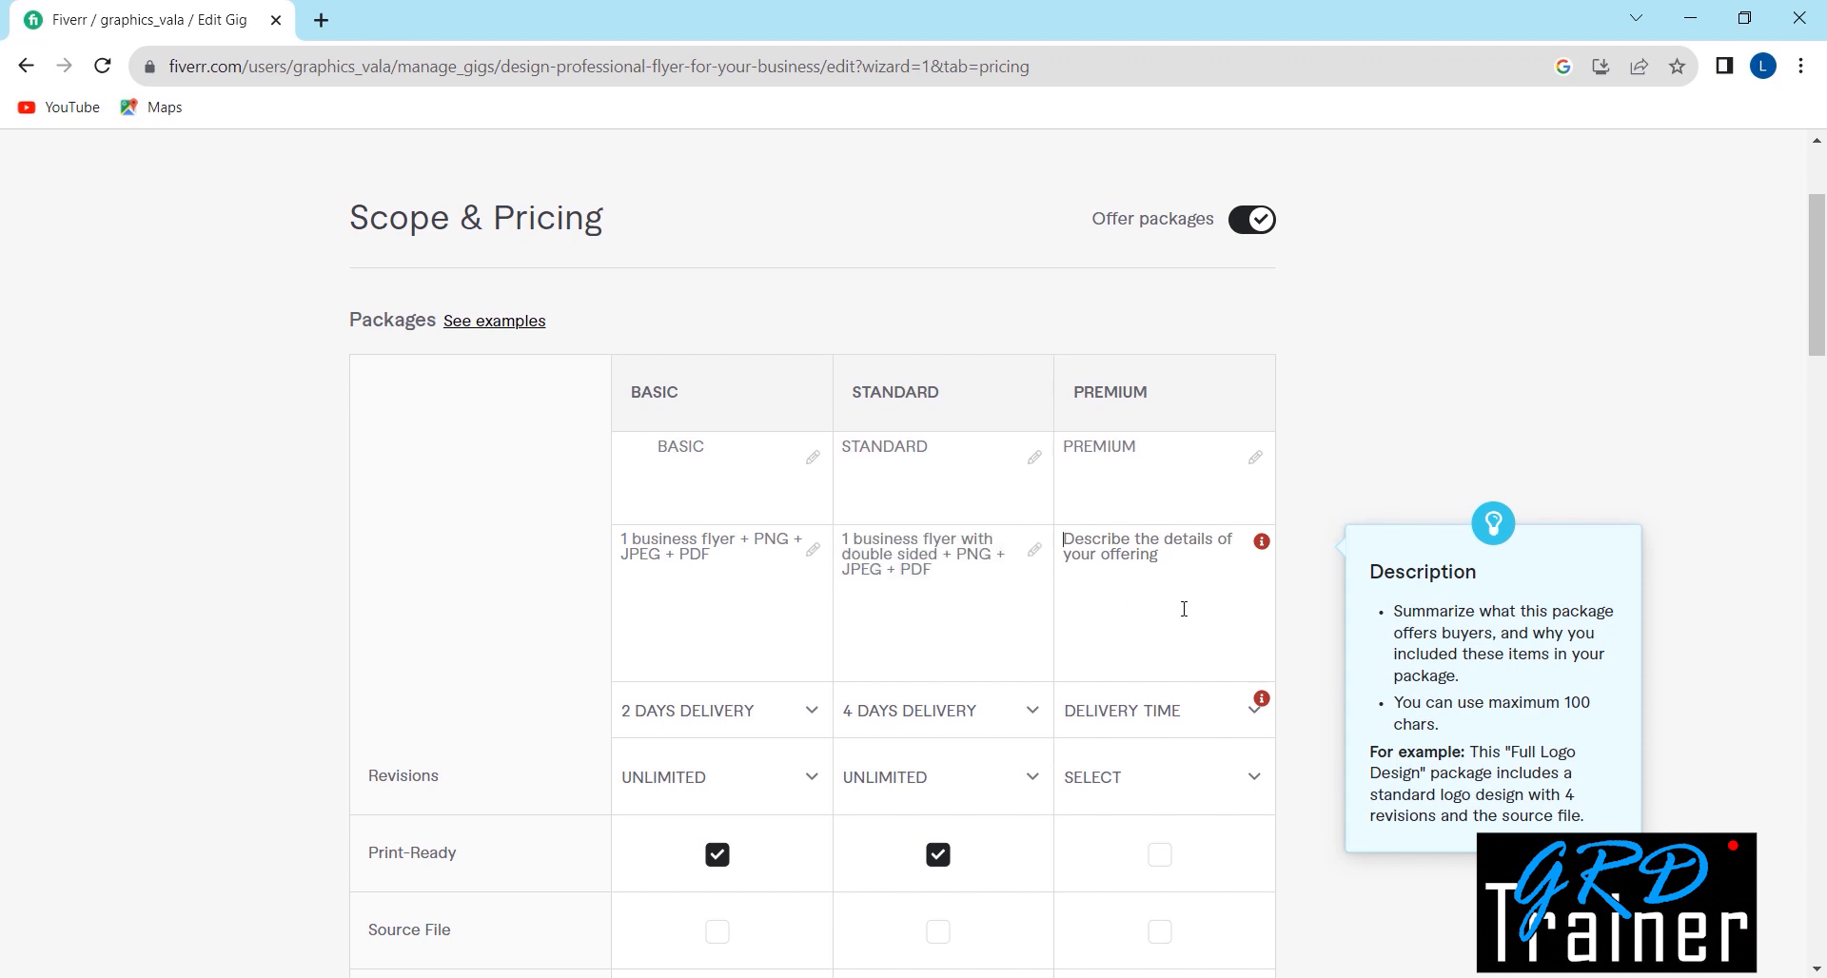
key("ctrl+v")
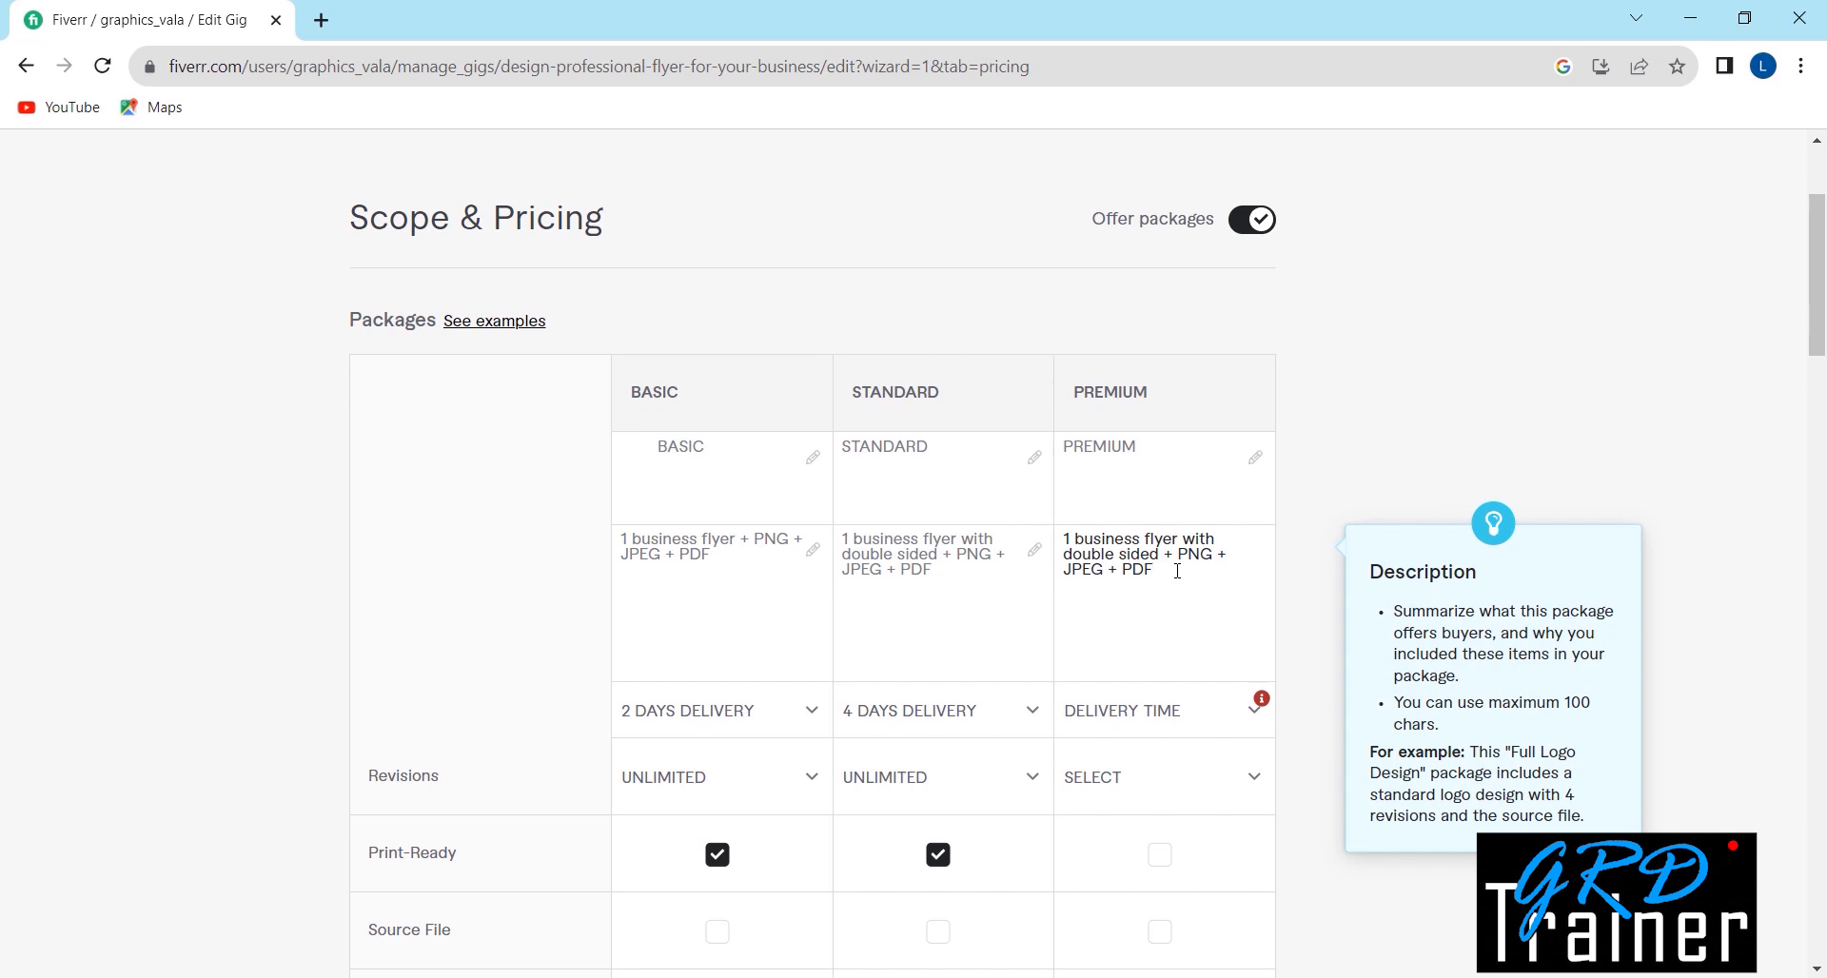
scroll(1177, 571, "down", 1)
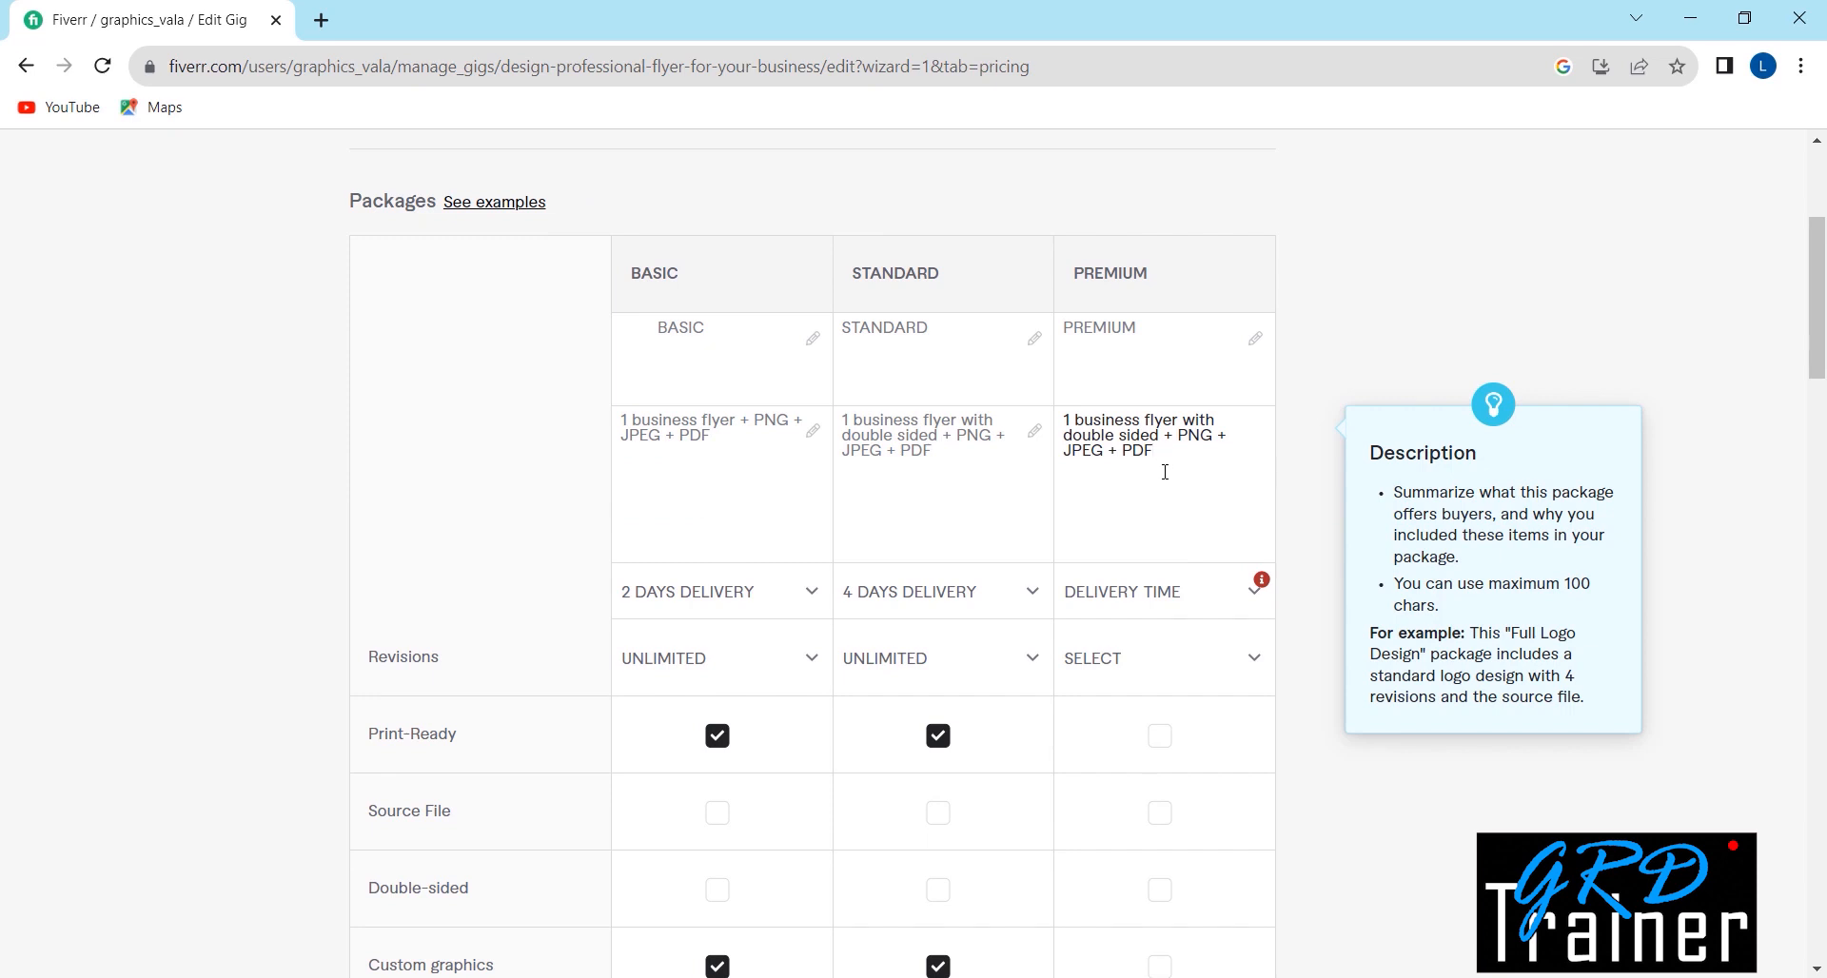
type("Editable source file")
Step: Set the Premium package's delivery time to 5 days and its revisions to unlimited
scroll(1167, 457, "down", 2)
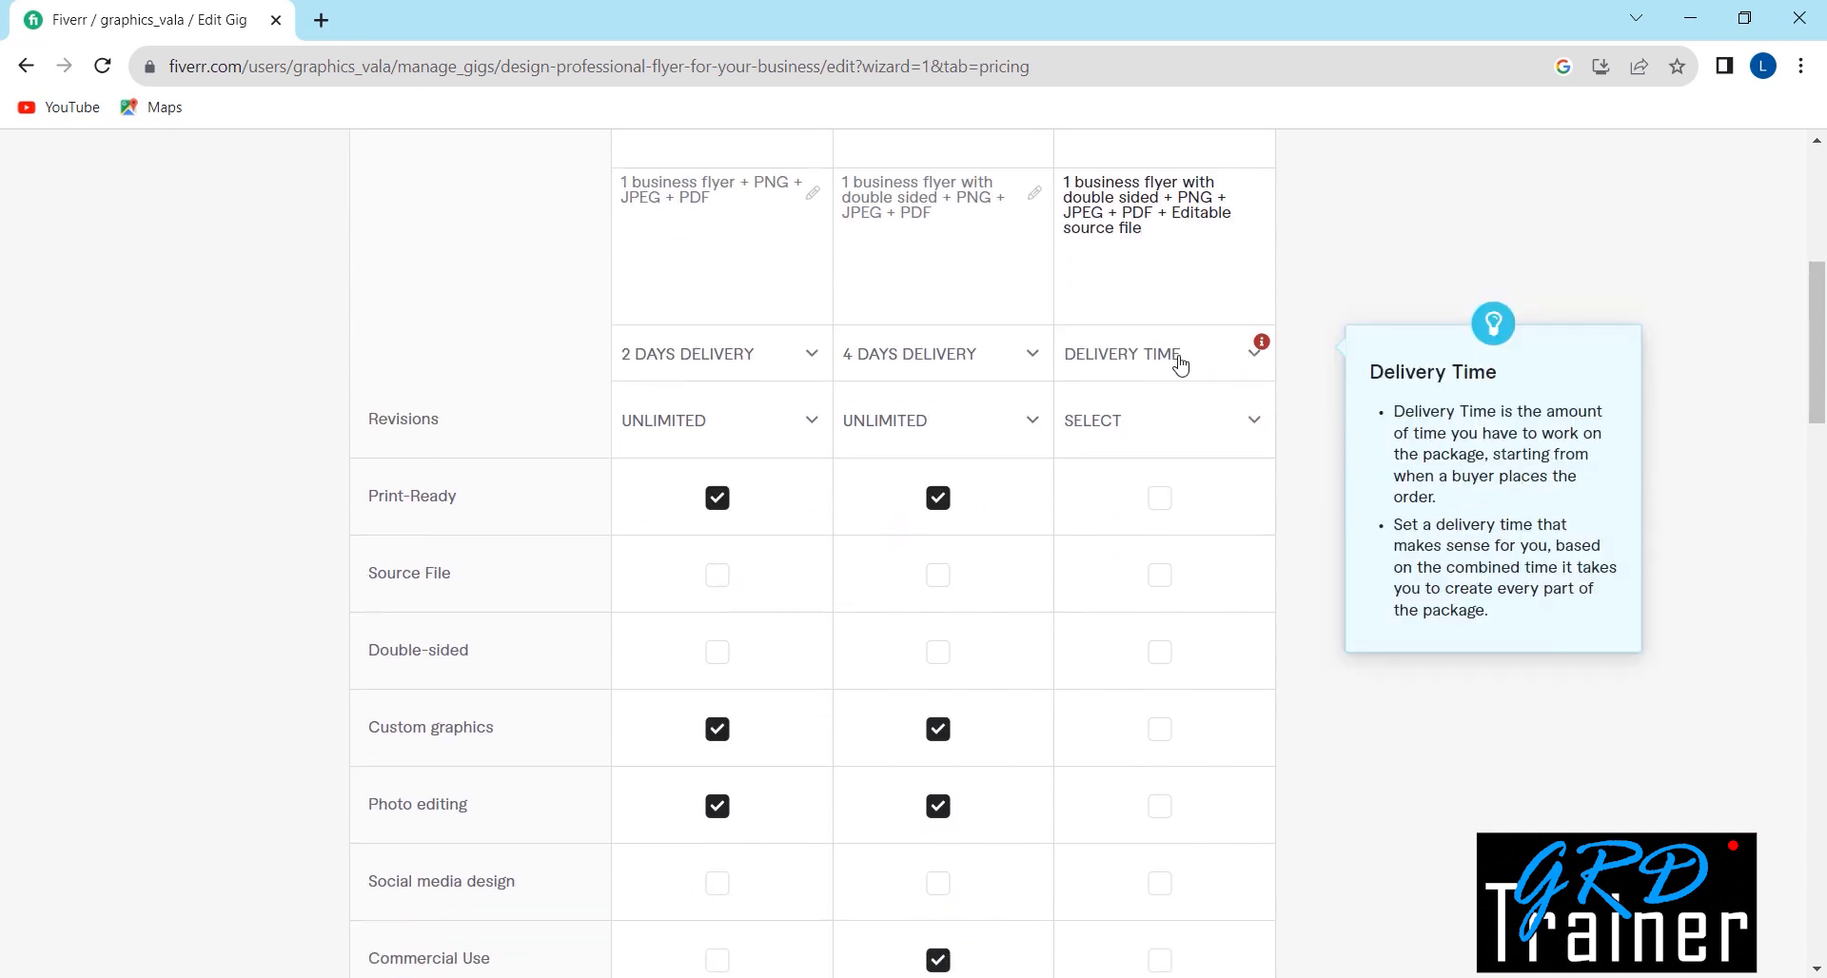
left_click(1180, 364)
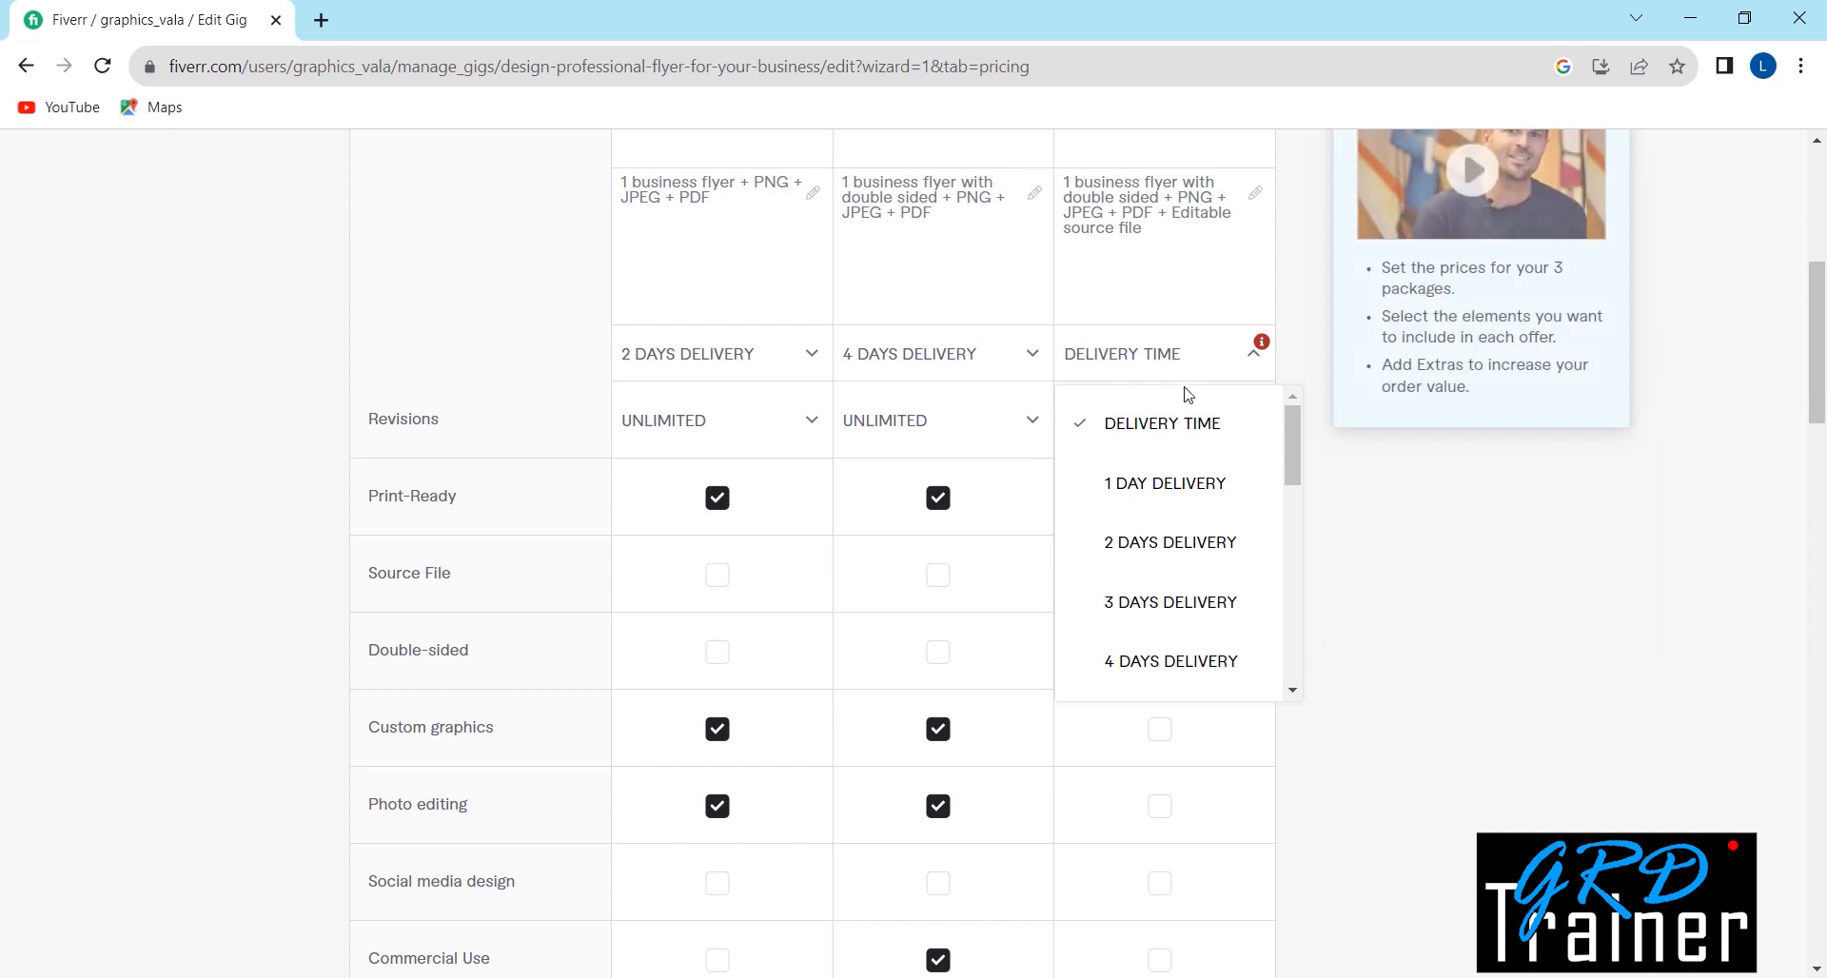
scroll(1174, 603, "down", 1)
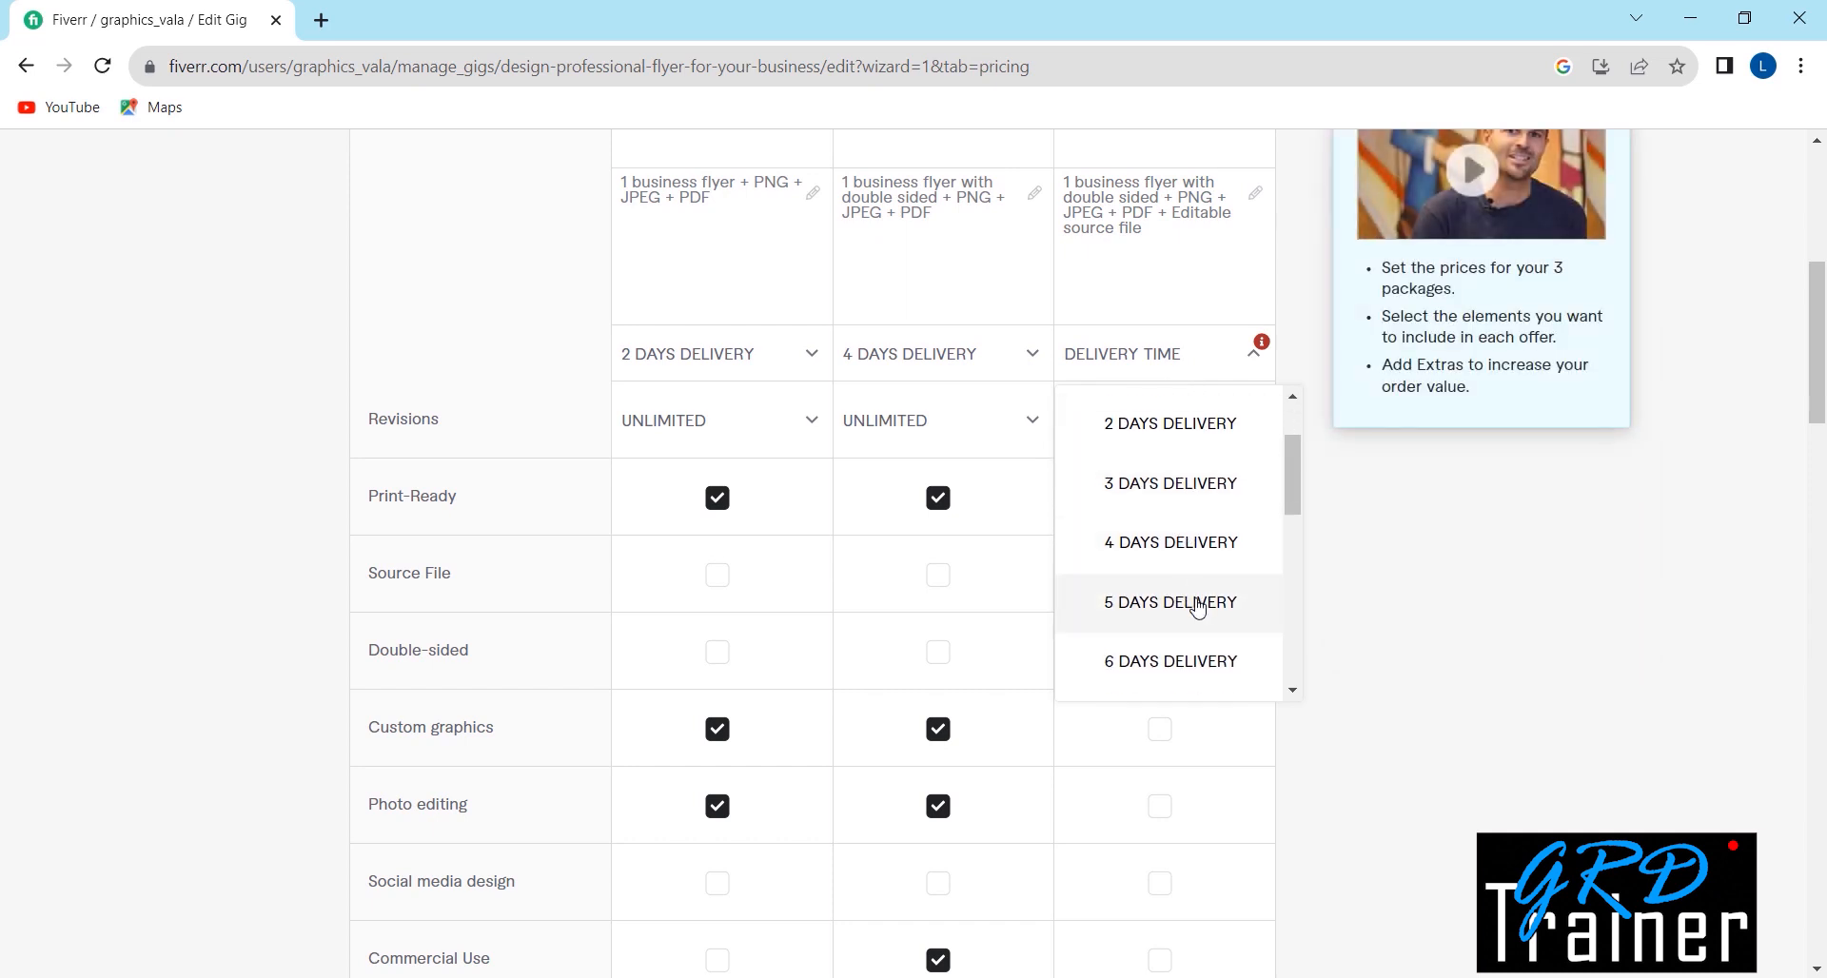
left_click(1198, 609)
left_click(1151, 432)
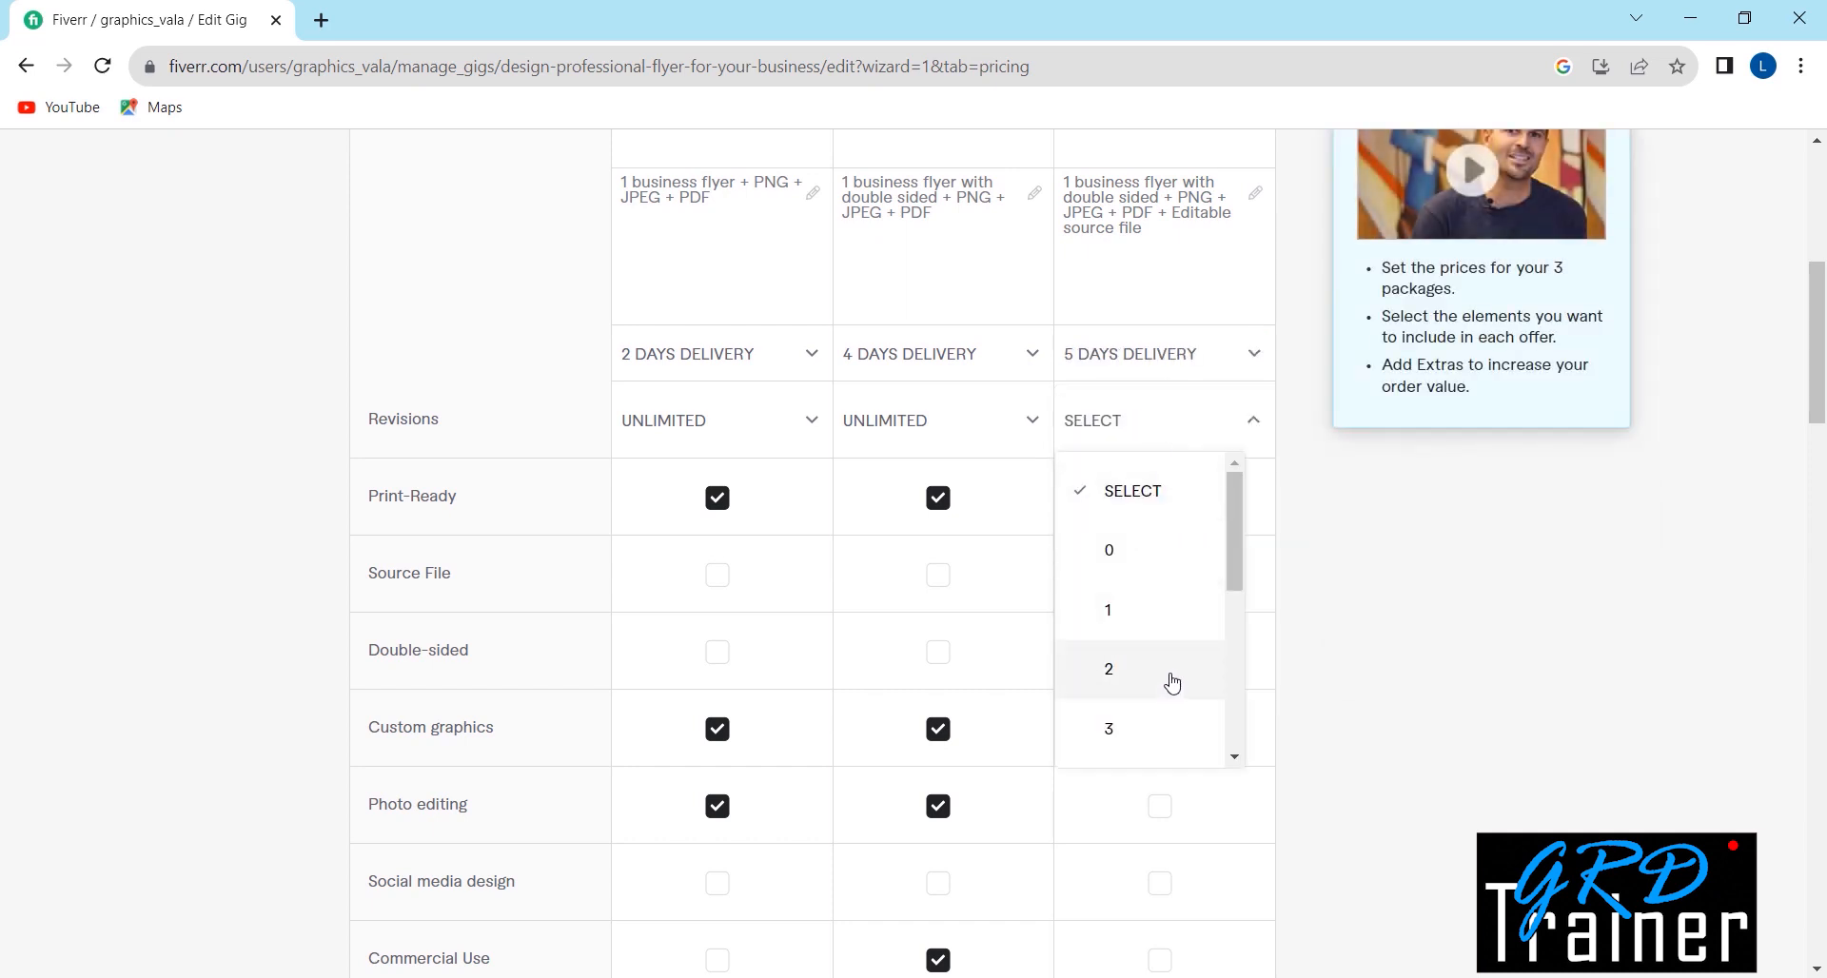
scroll(1173, 683, "down", 5)
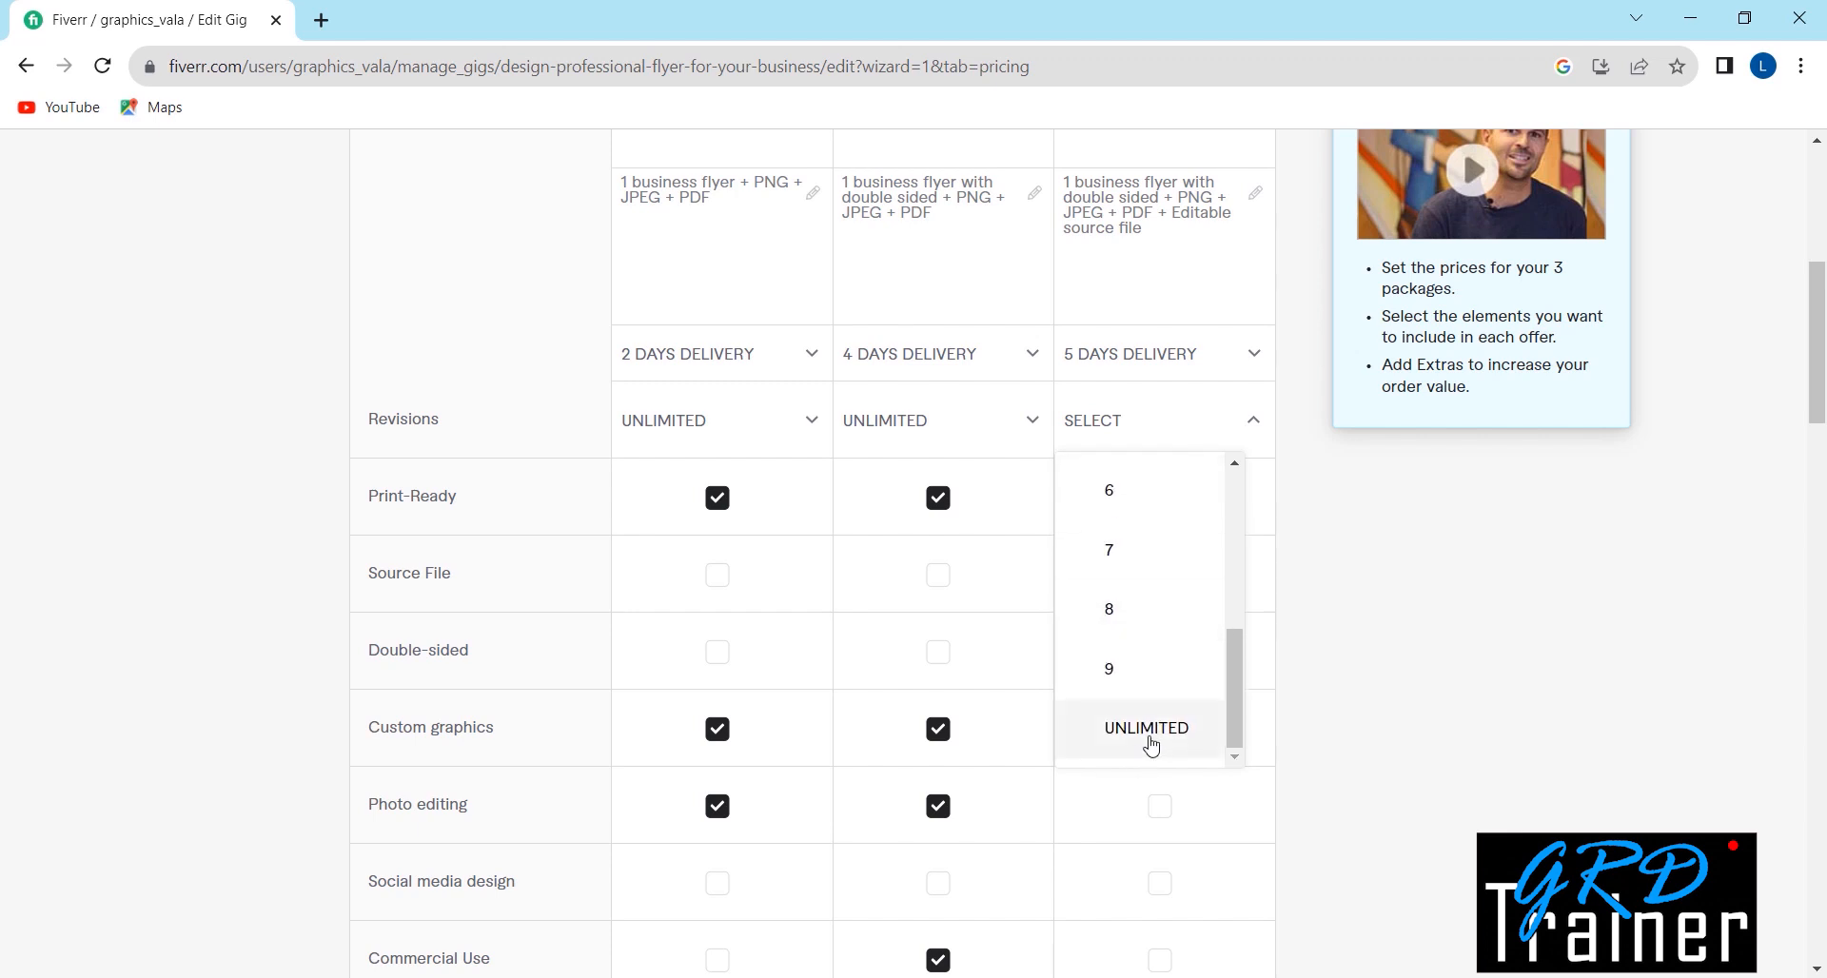
left_click(1151, 745)
Step: Include Print-Ready, Source File, Custom graphics, Photo editing and Commercial Use in the Premium package
left_click(1163, 503)
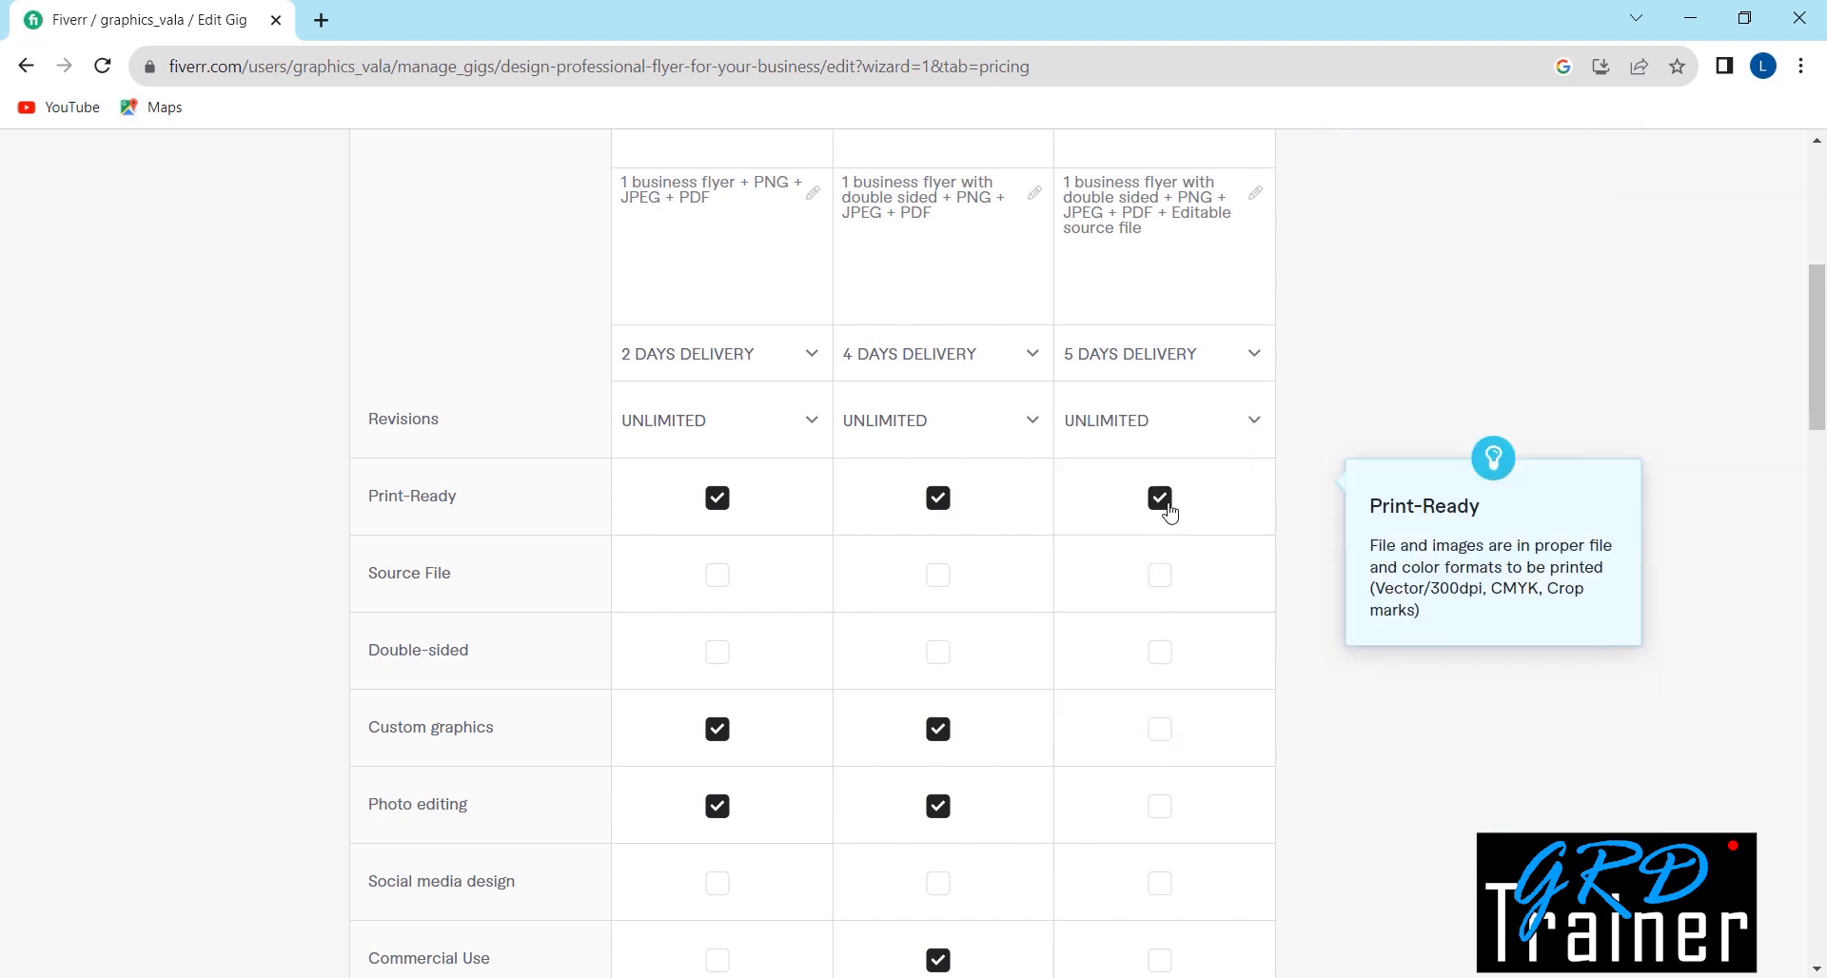
left_click(1160, 576)
scroll(1159, 582, "down", 3)
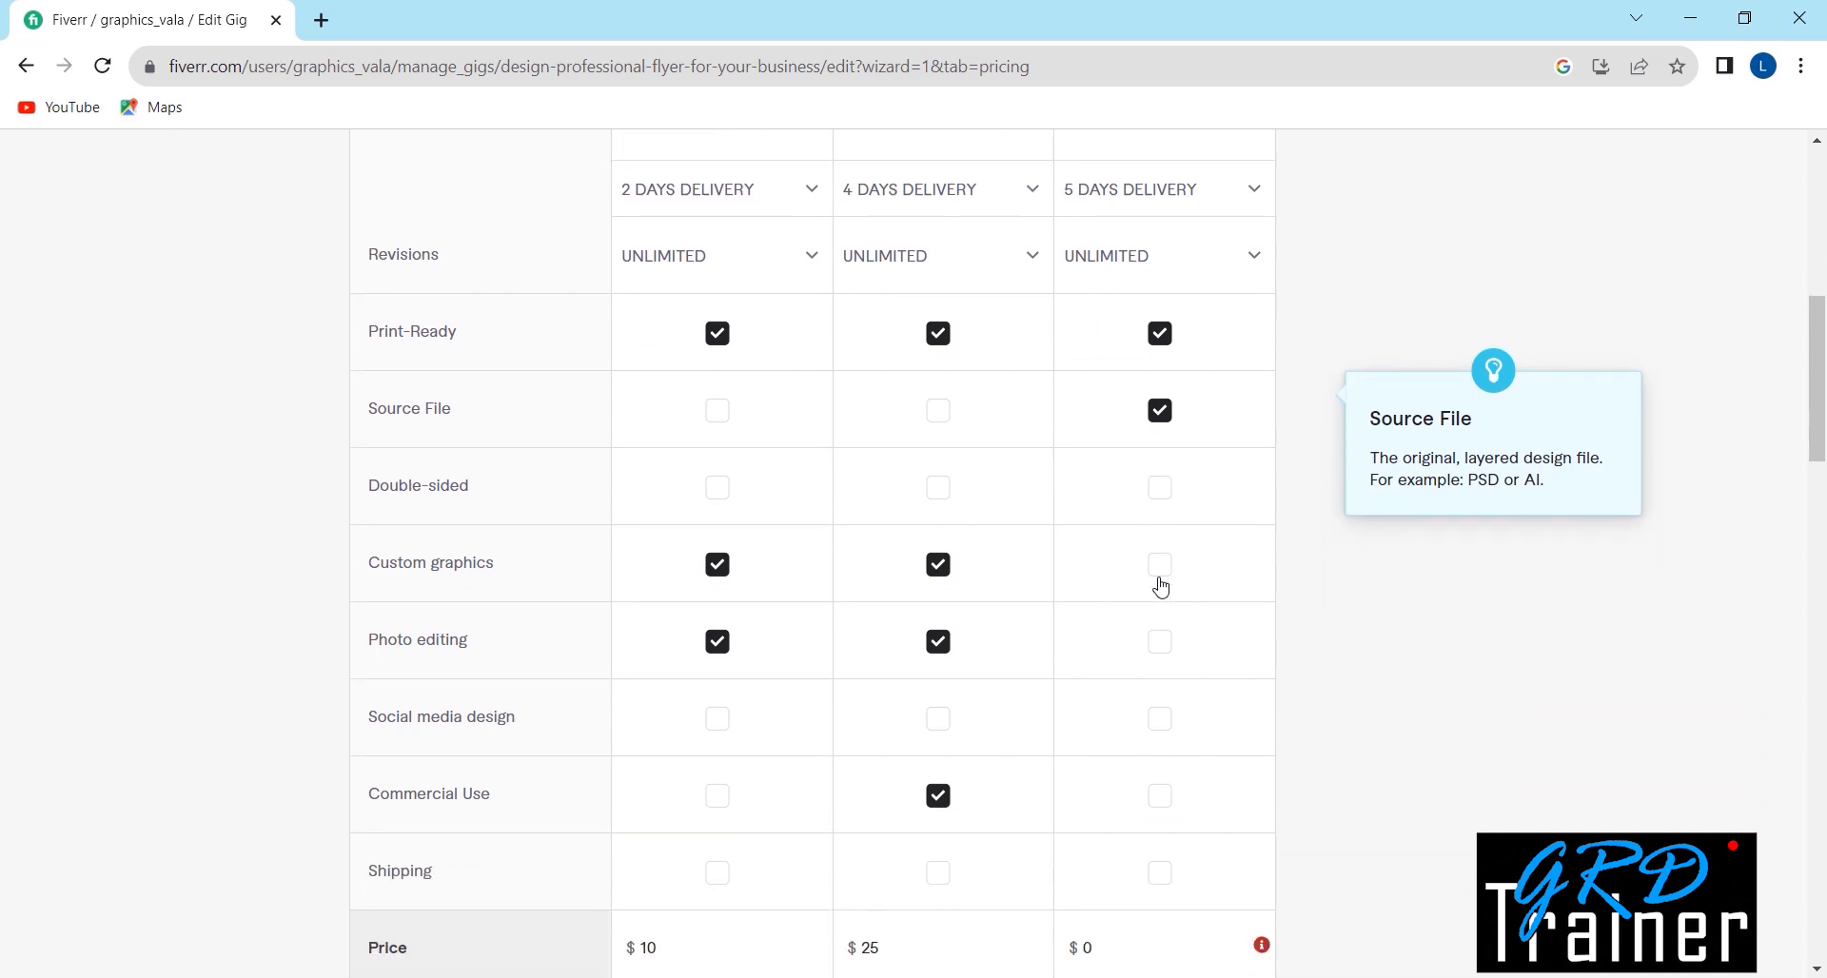
left_click(1156, 493)
left_click(1159, 569)
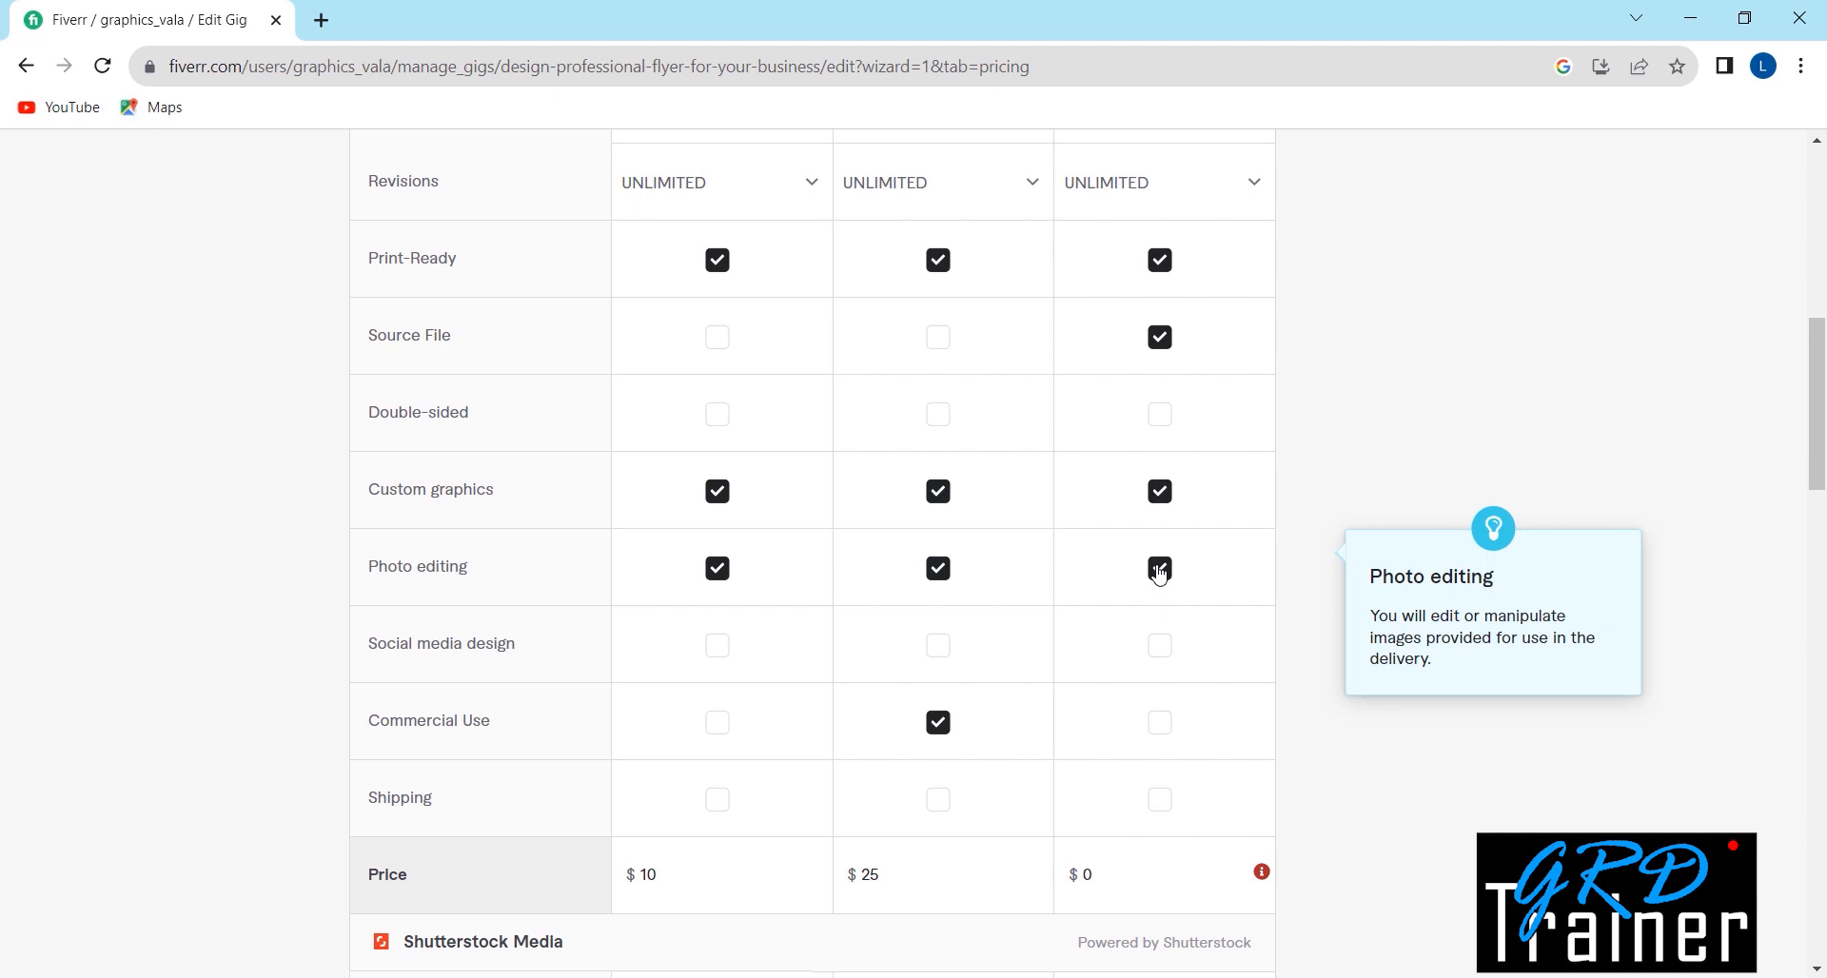
left_click(1160, 723)
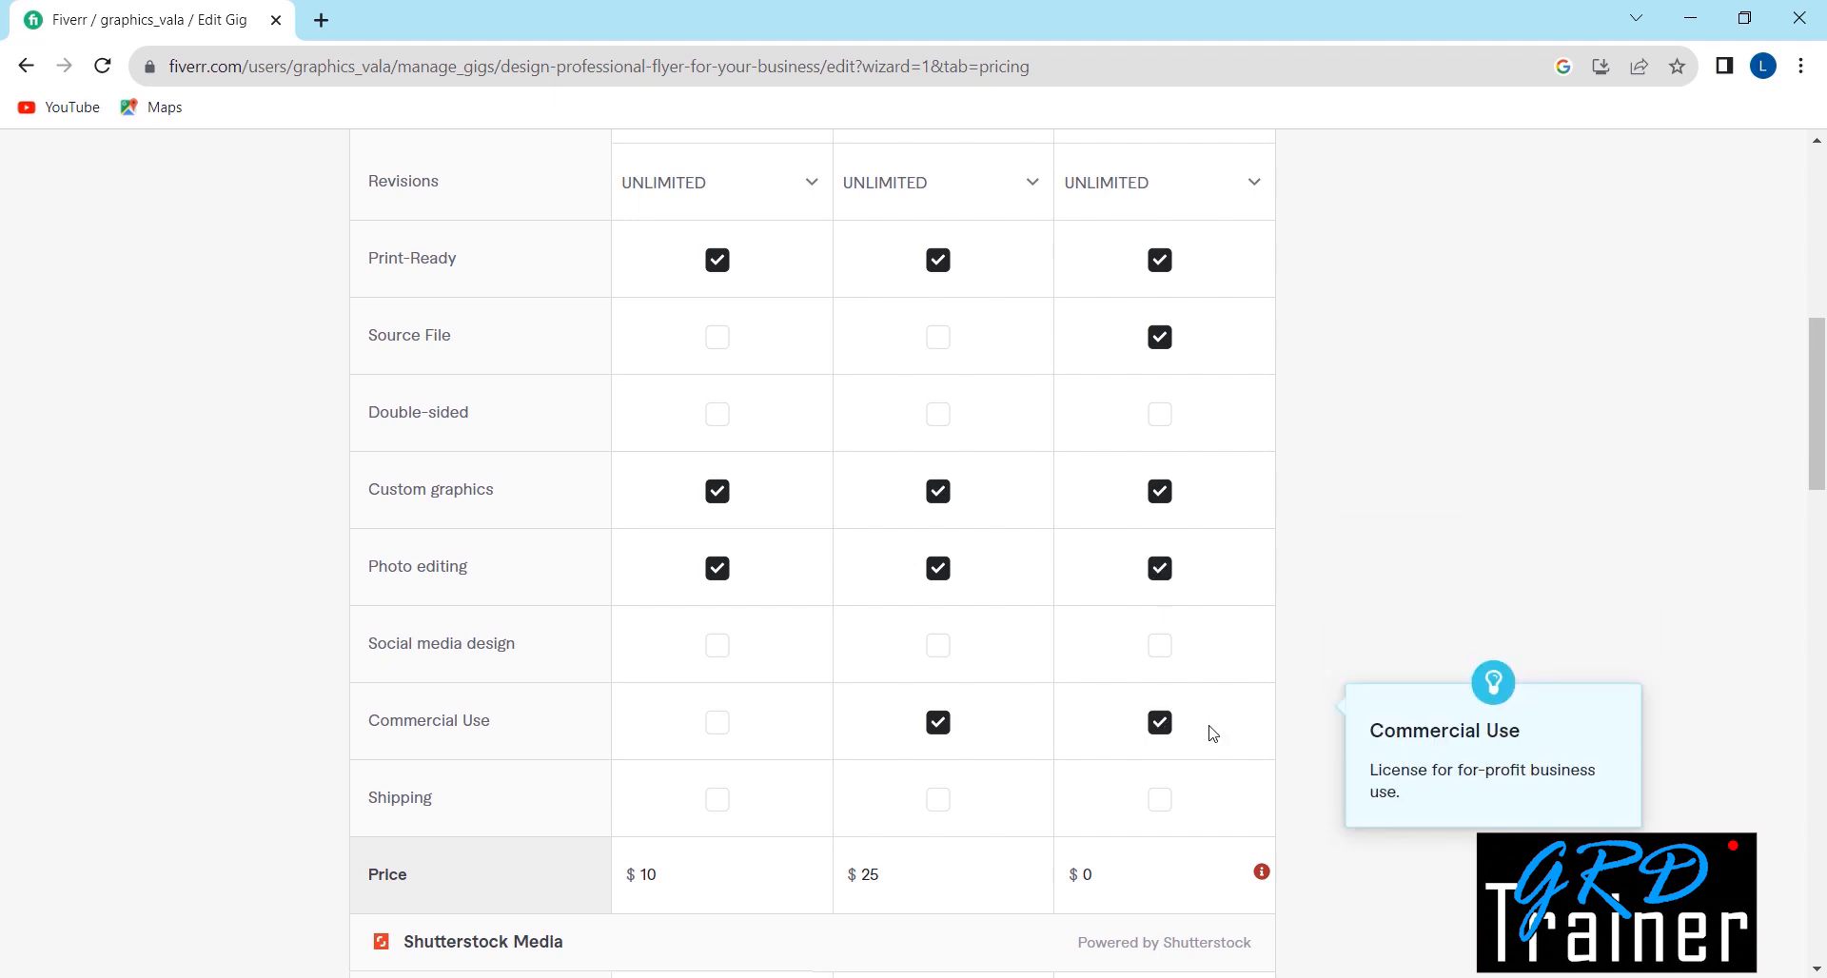
Step: Set the Premium package's price to $25
scroll(1211, 732, "down", 1)
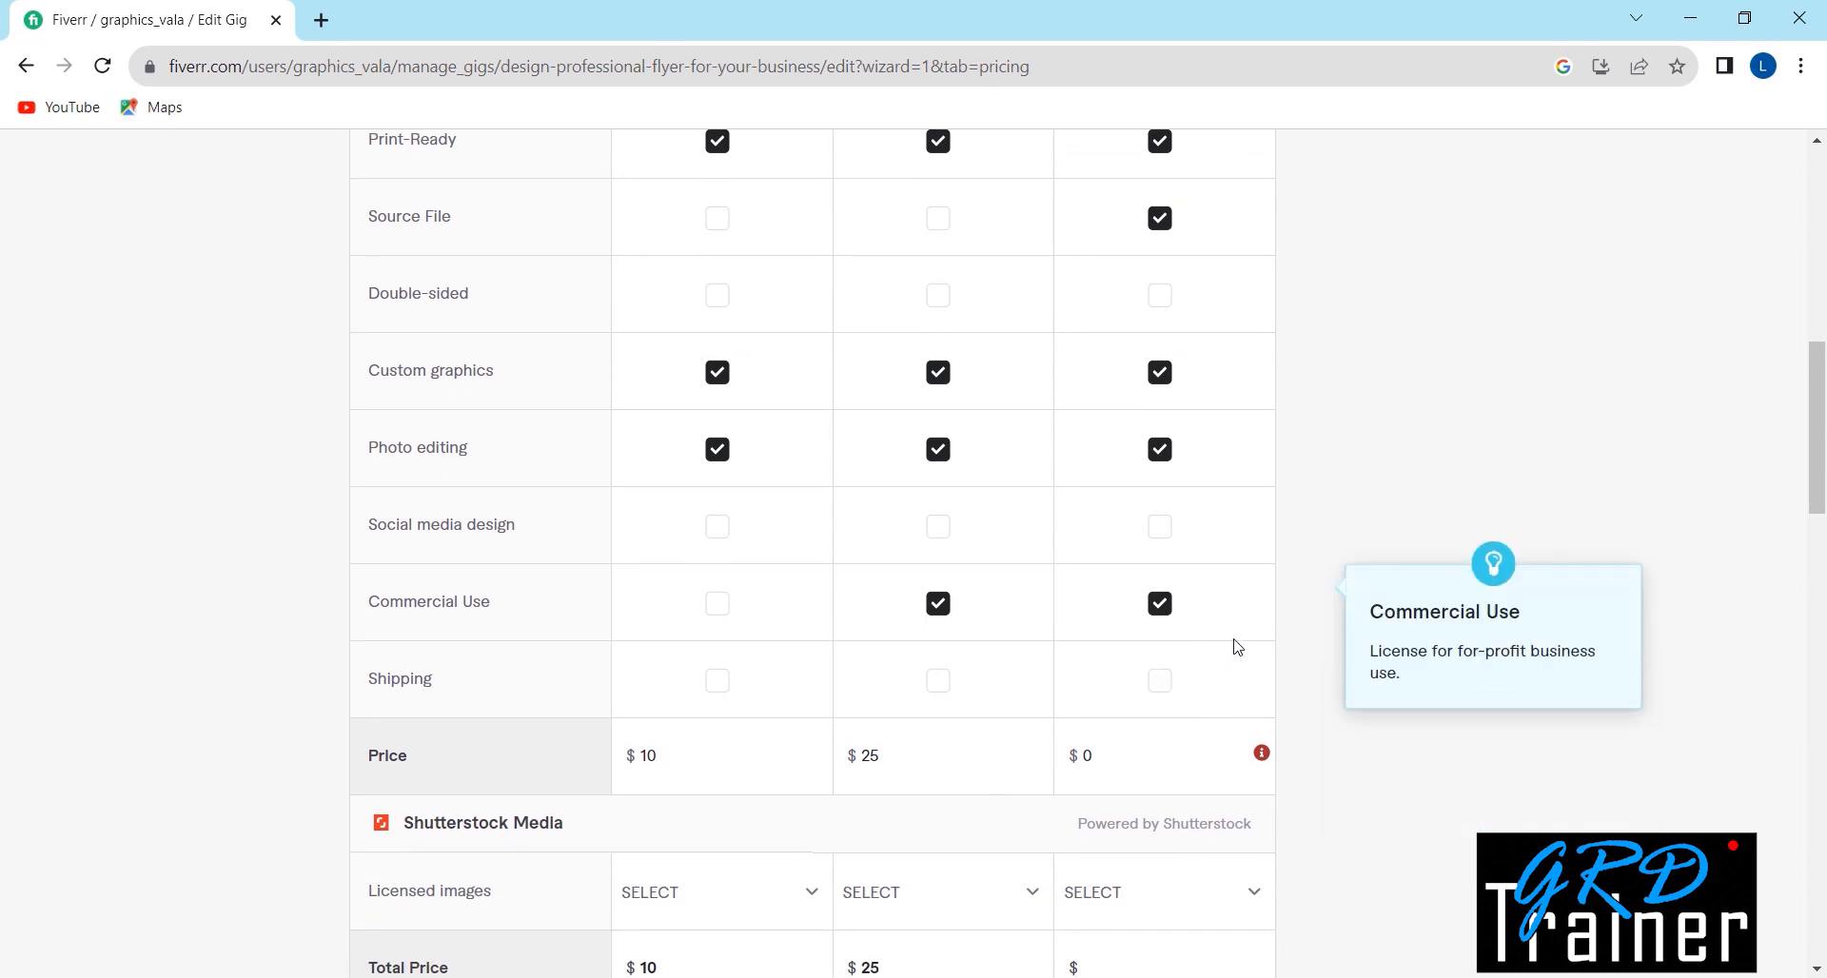
mouse_move(1227, 746)
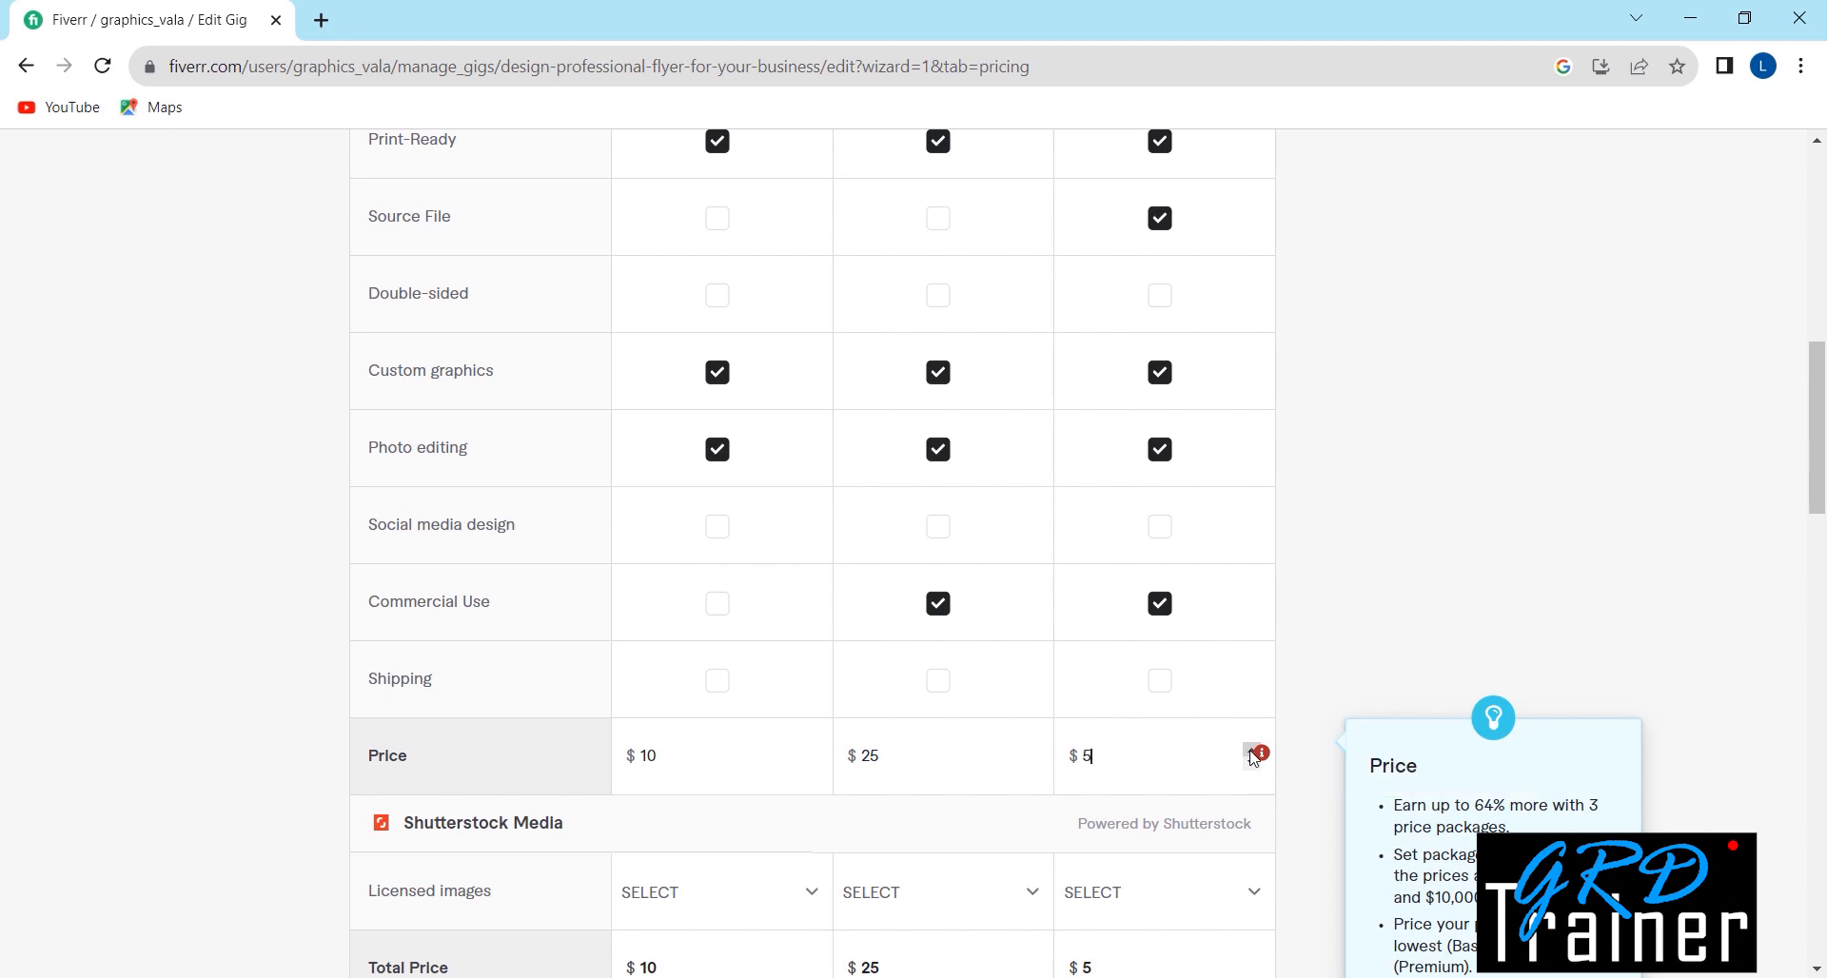
type("20")
key("BackSpace")
type("5")
Step: Add Shutterstock licensed images to the packages: 1 for Basic, 2 for Standard and 3 for Premium
scroll(482, 412, "down", 5)
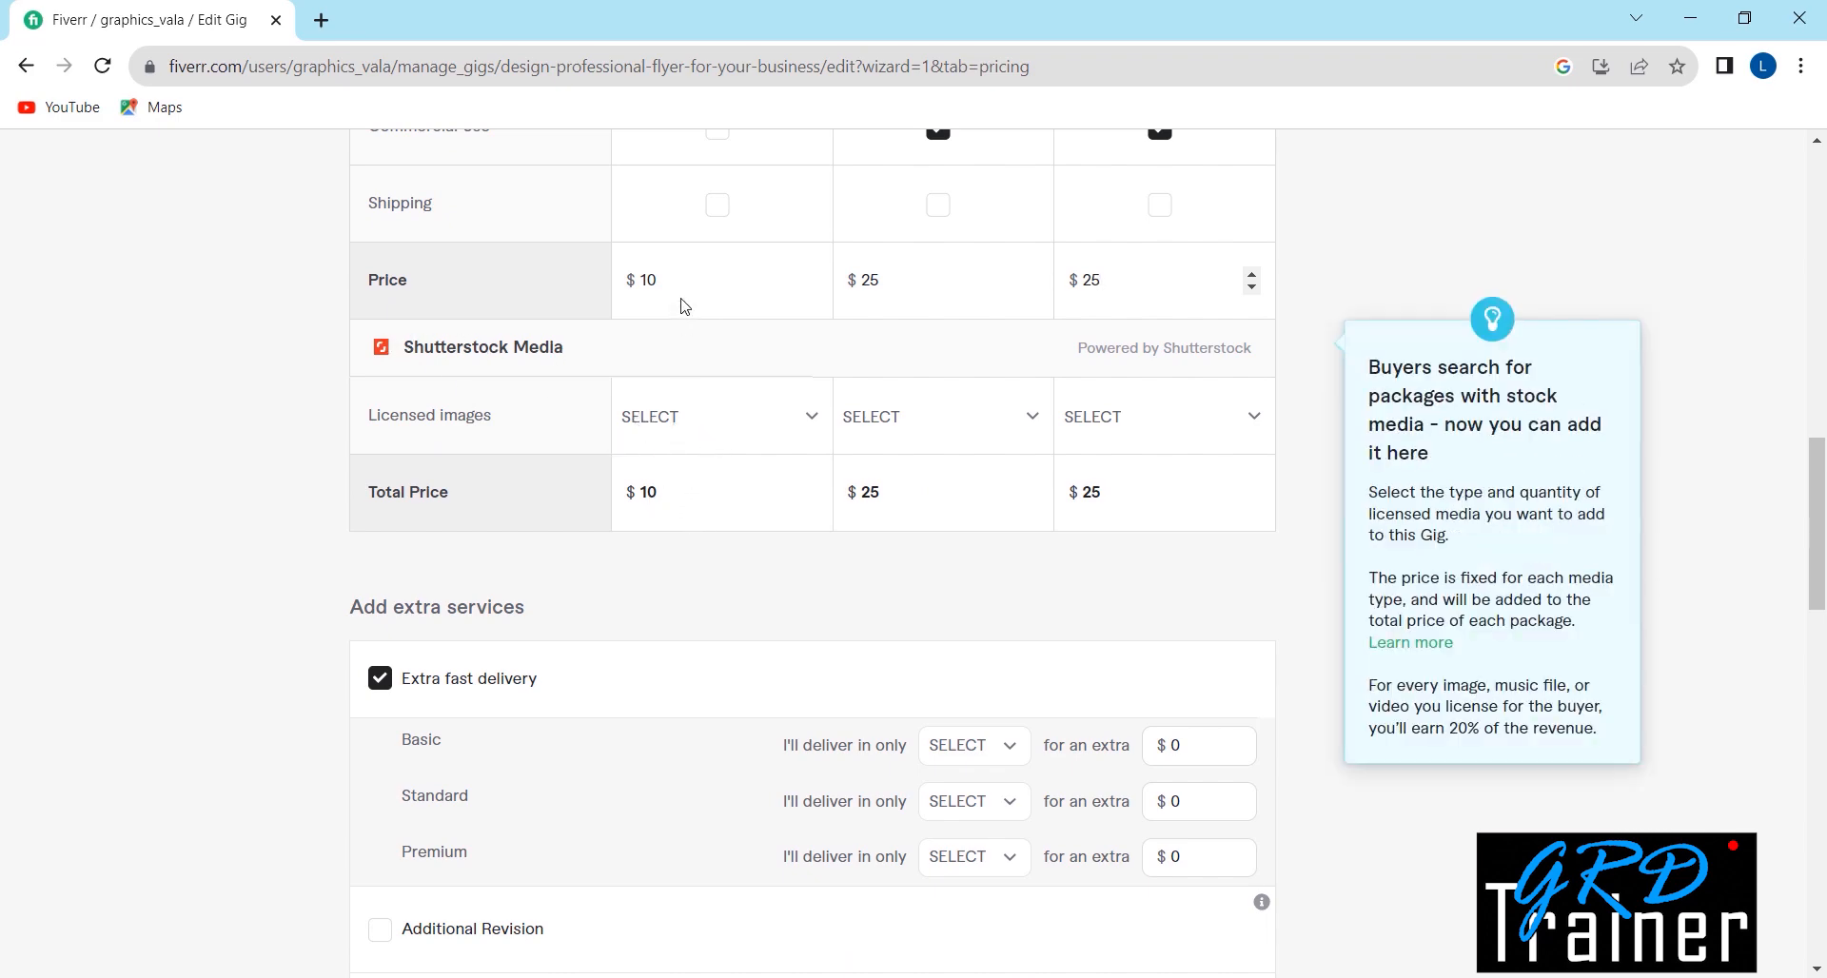
scroll(593, 537, "up", 4)
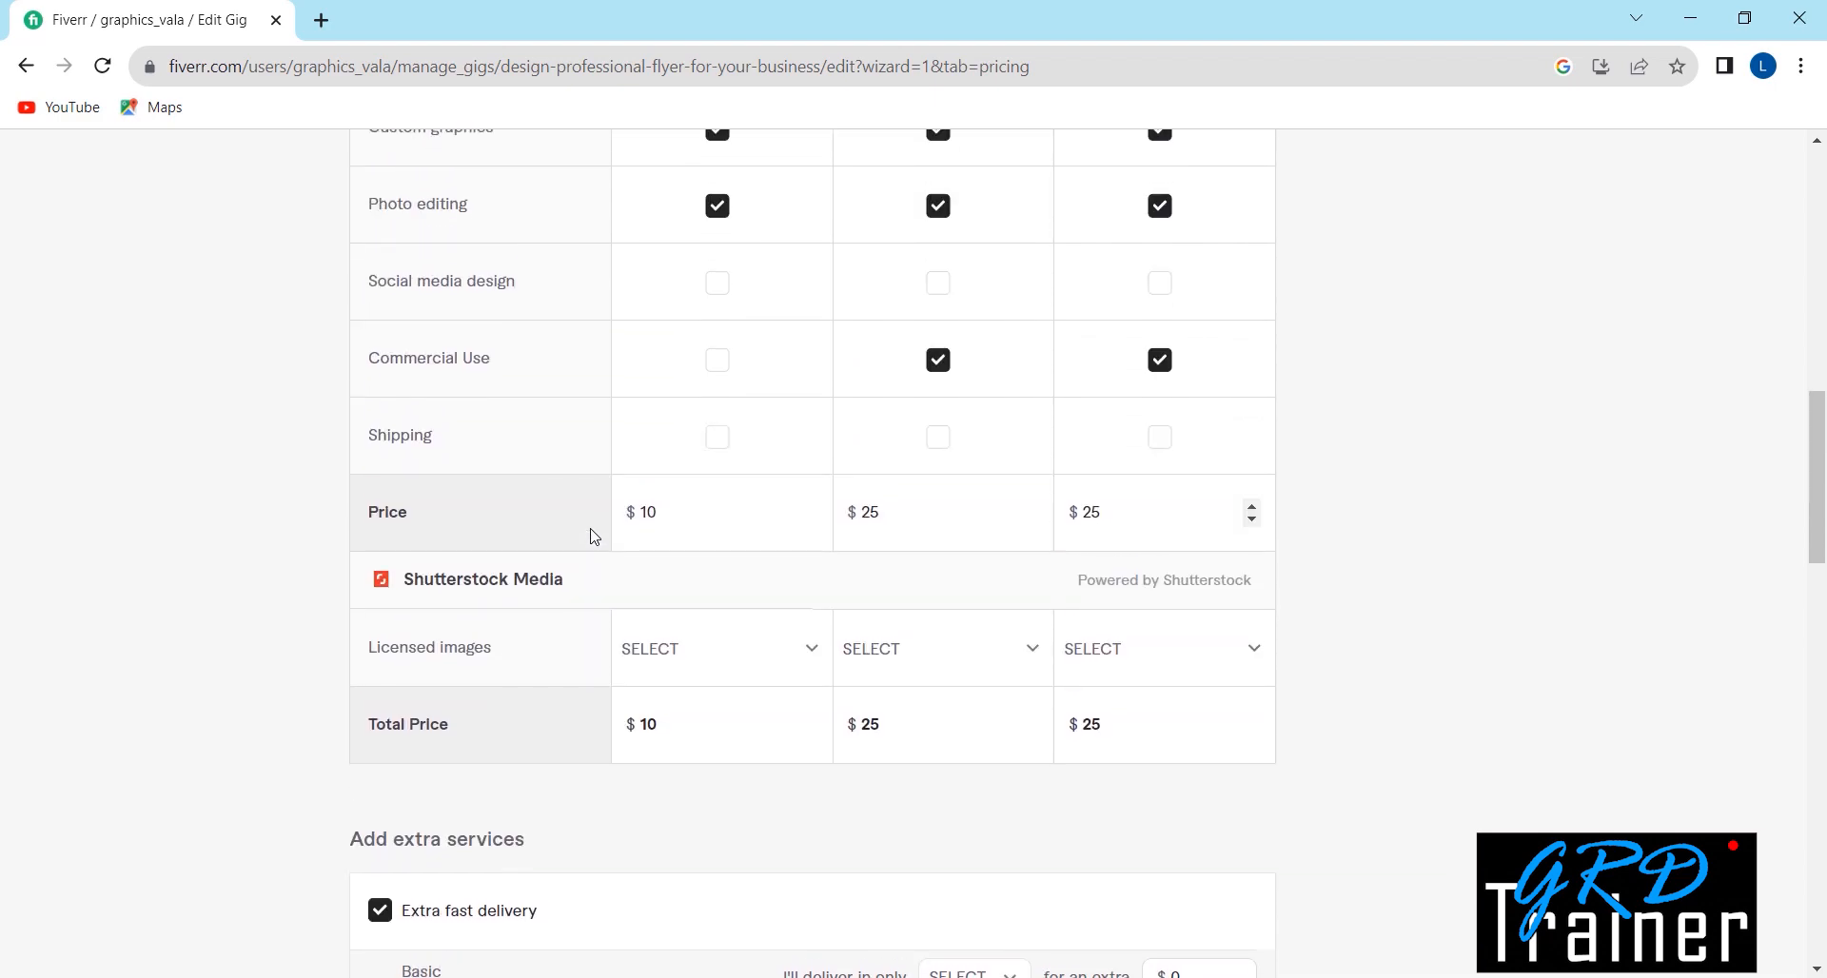
scroll(593, 537, "down", 1)
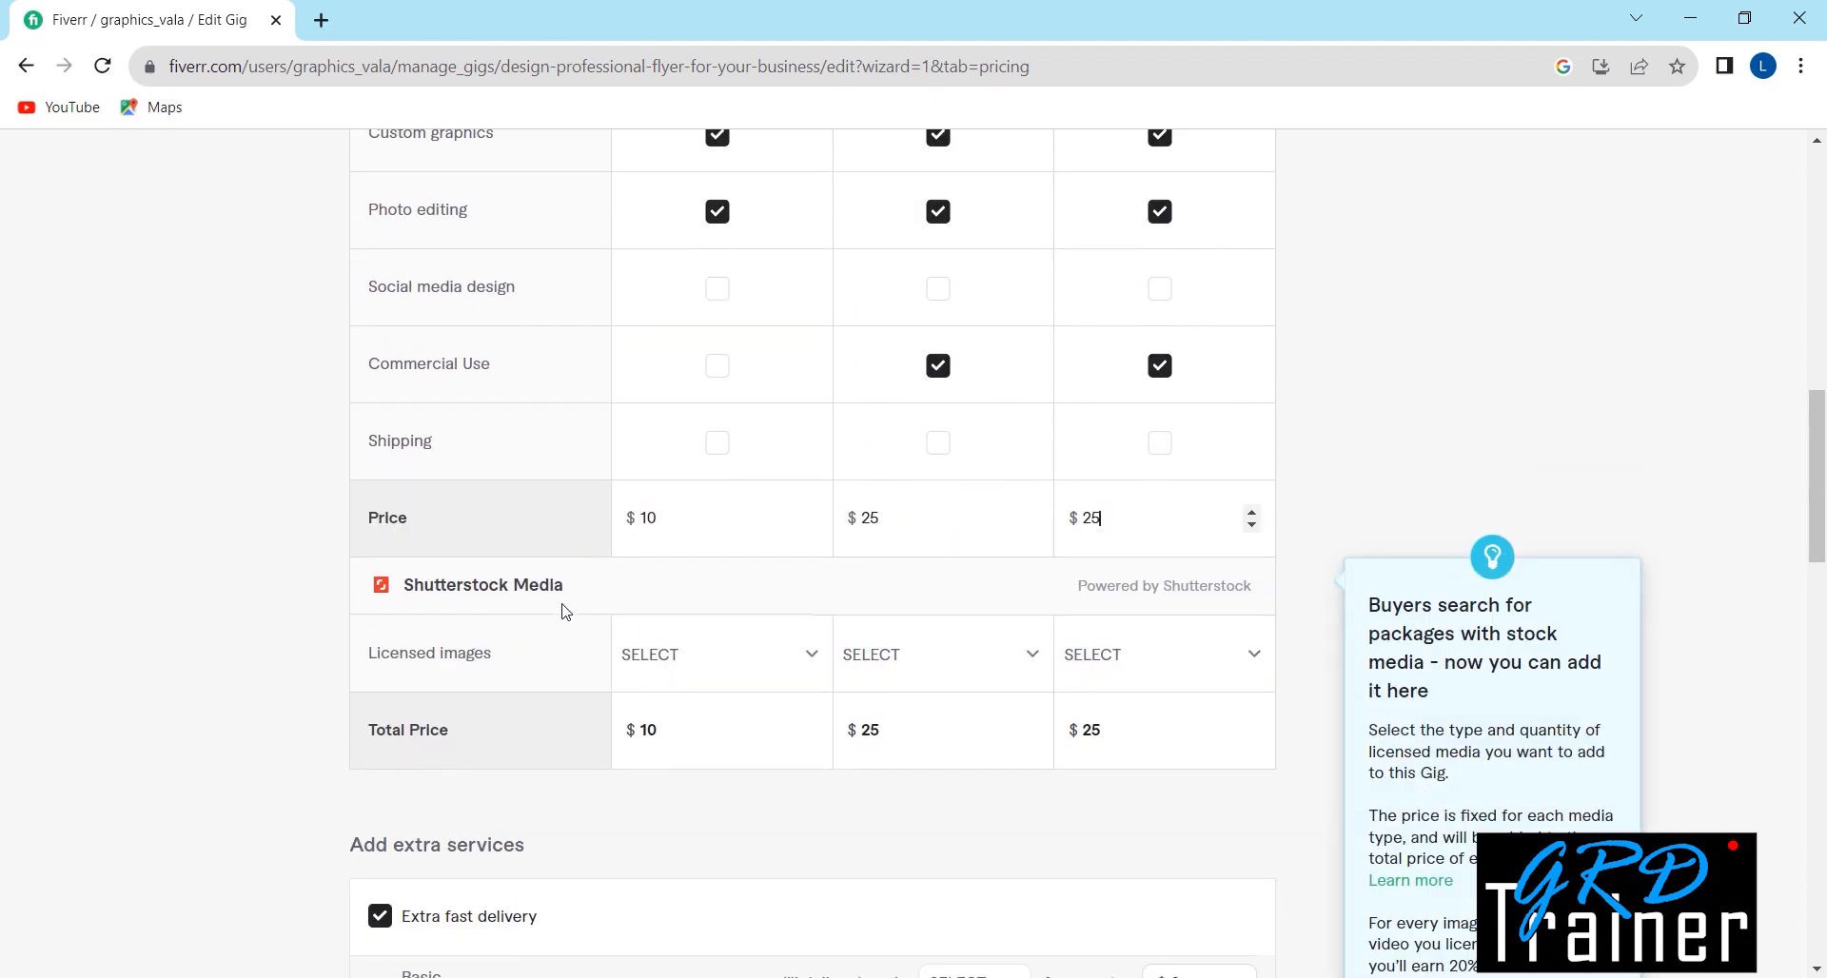
left_click(767, 659)
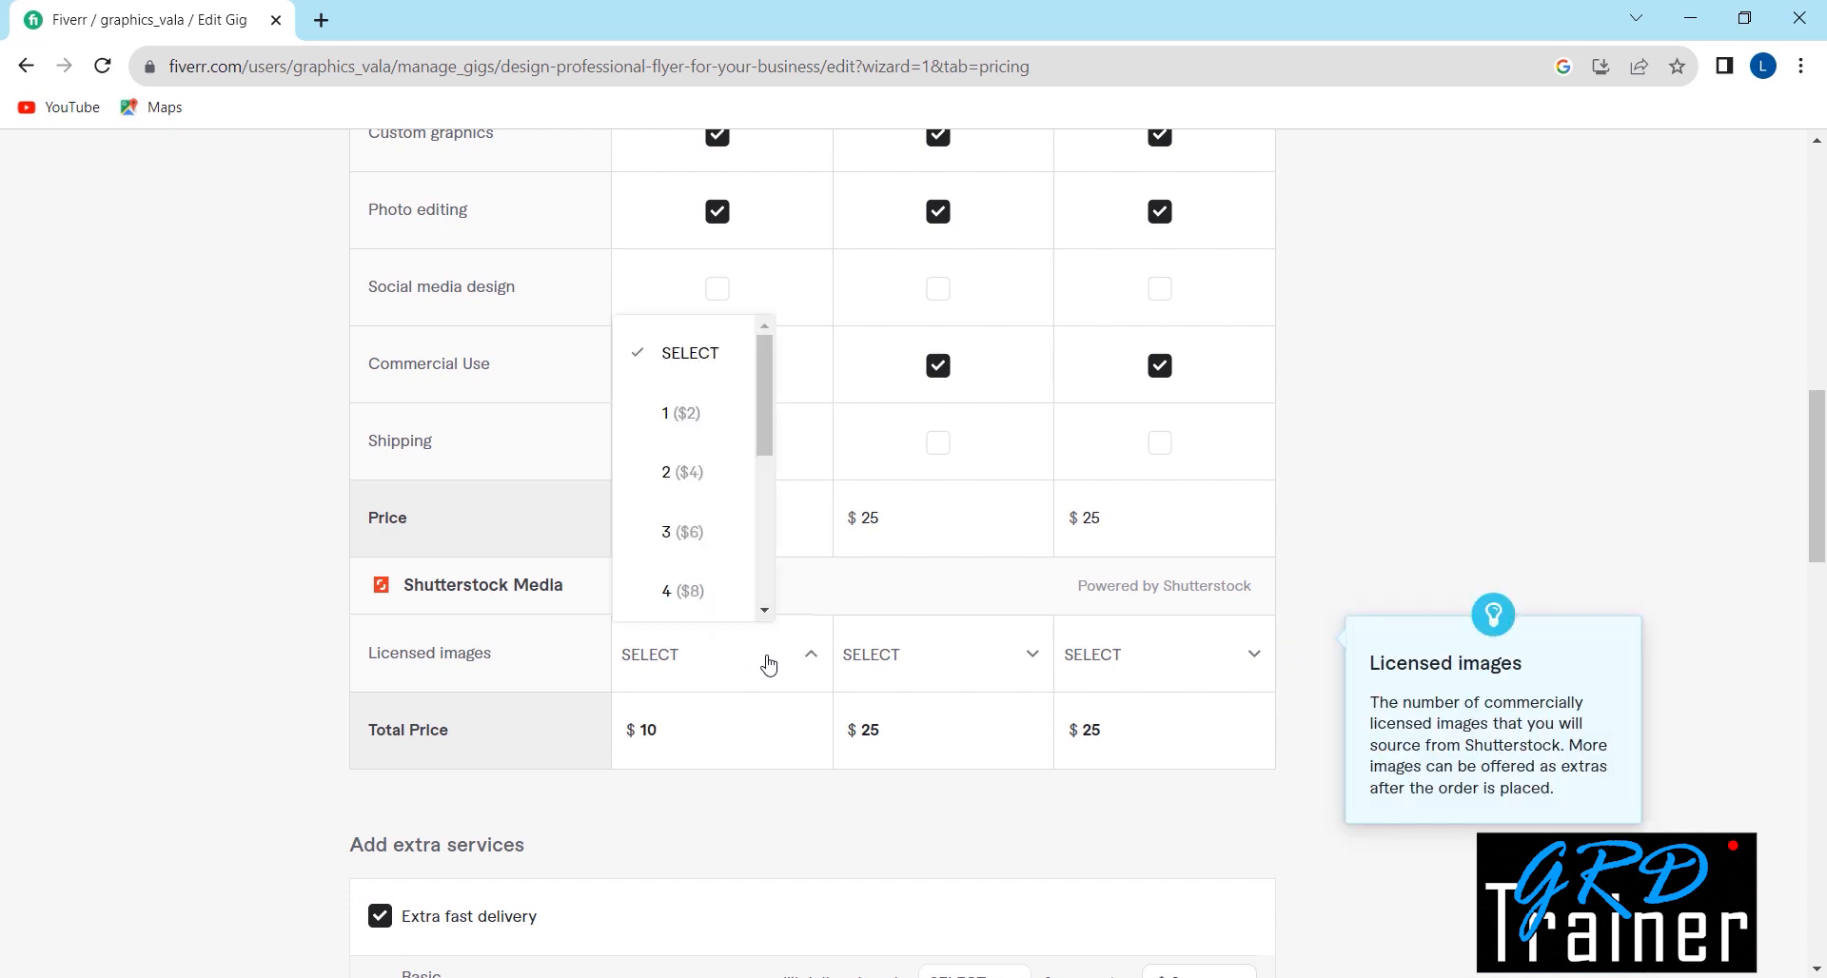
left_click(685, 425)
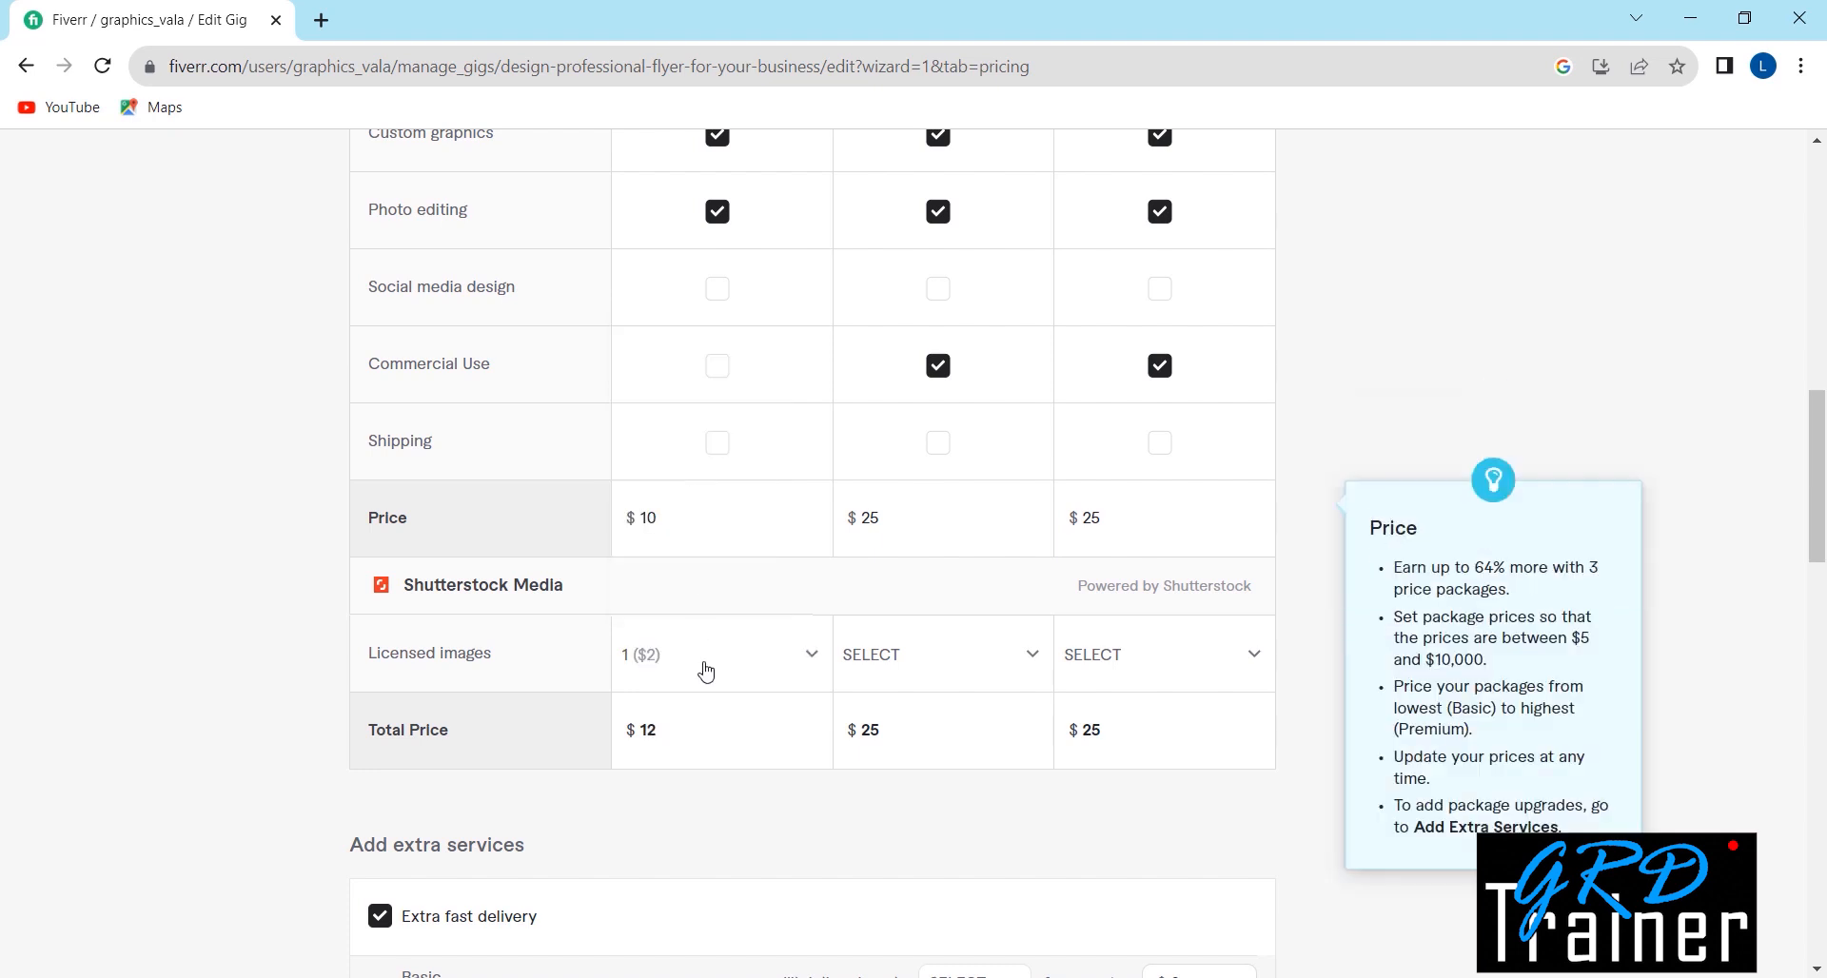
left_click(949, 663)
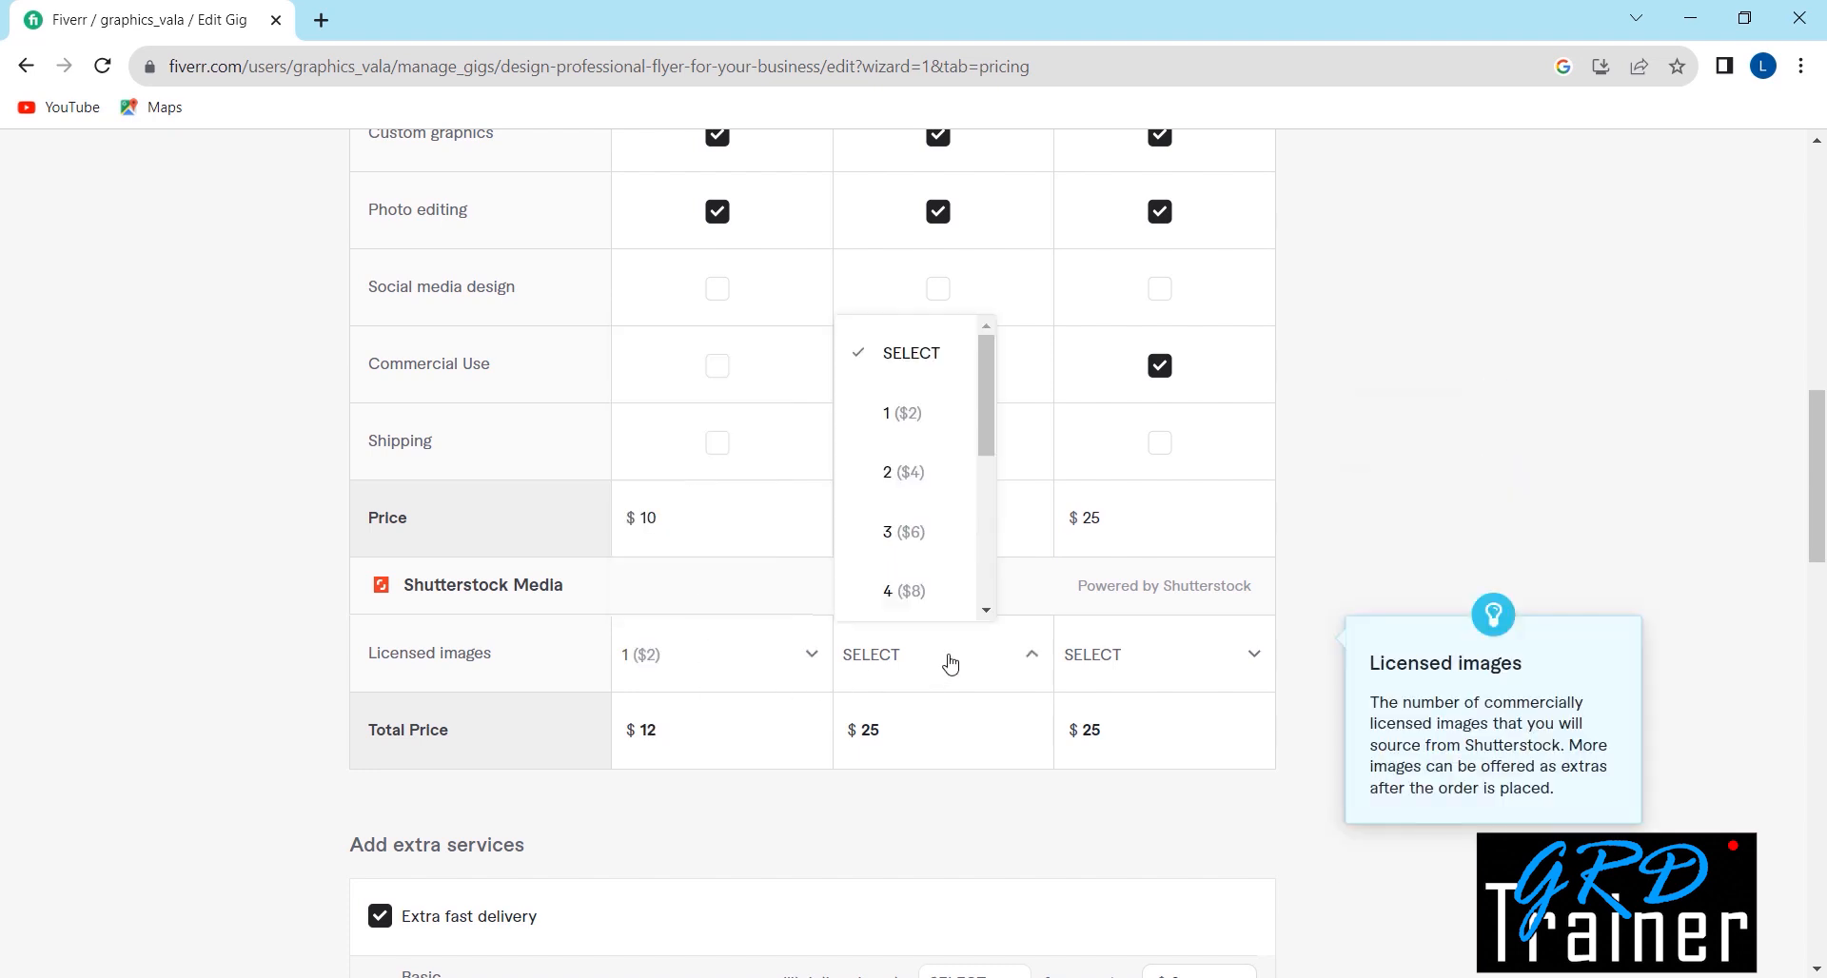
left_click(911, 479)
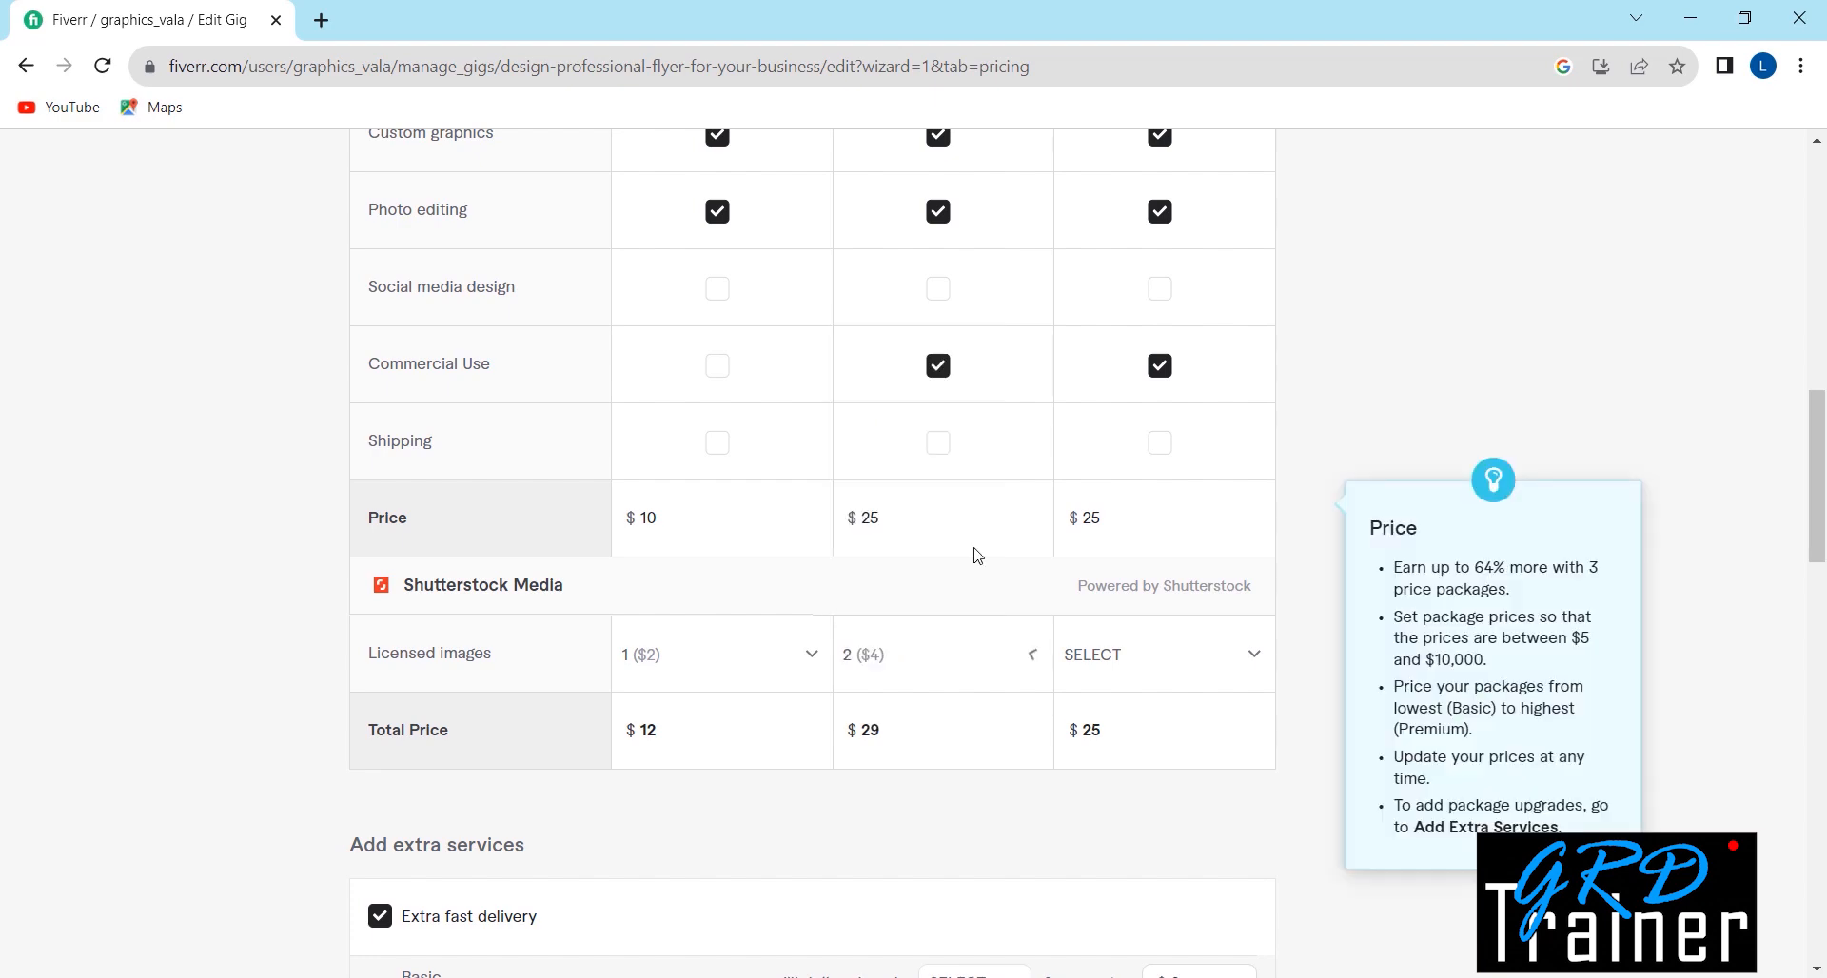
left_click(1148, 663)
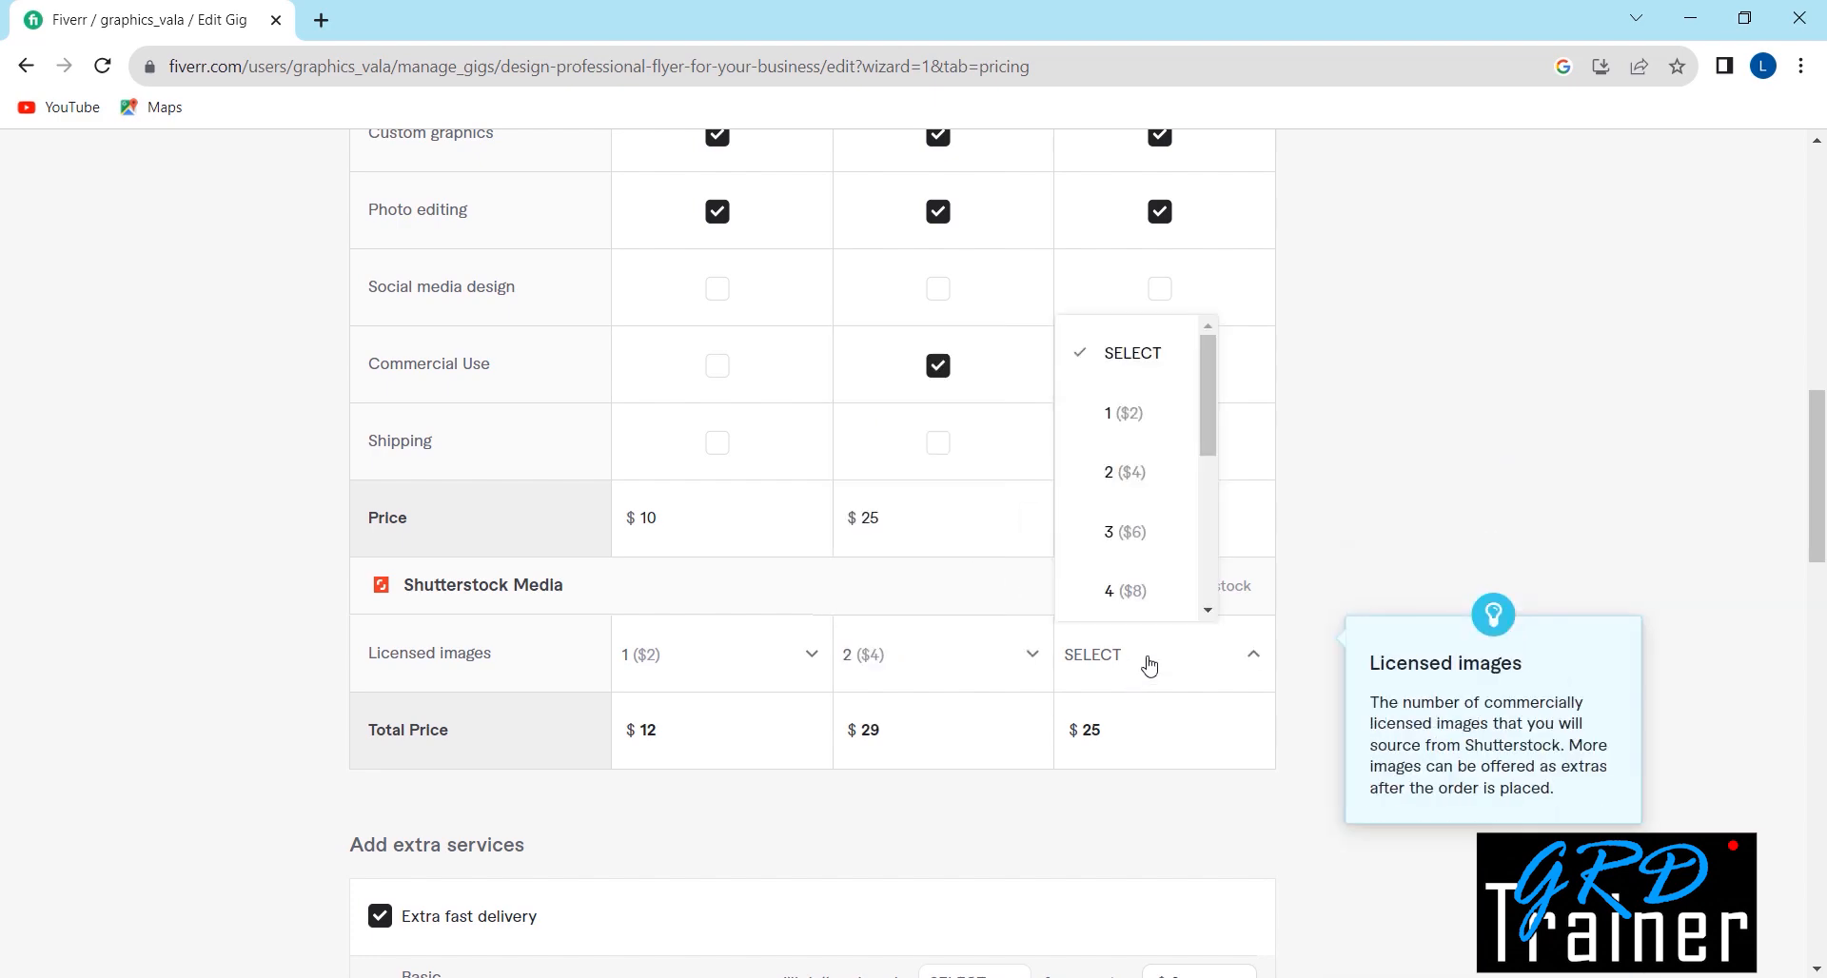
left_click(1137, 536)
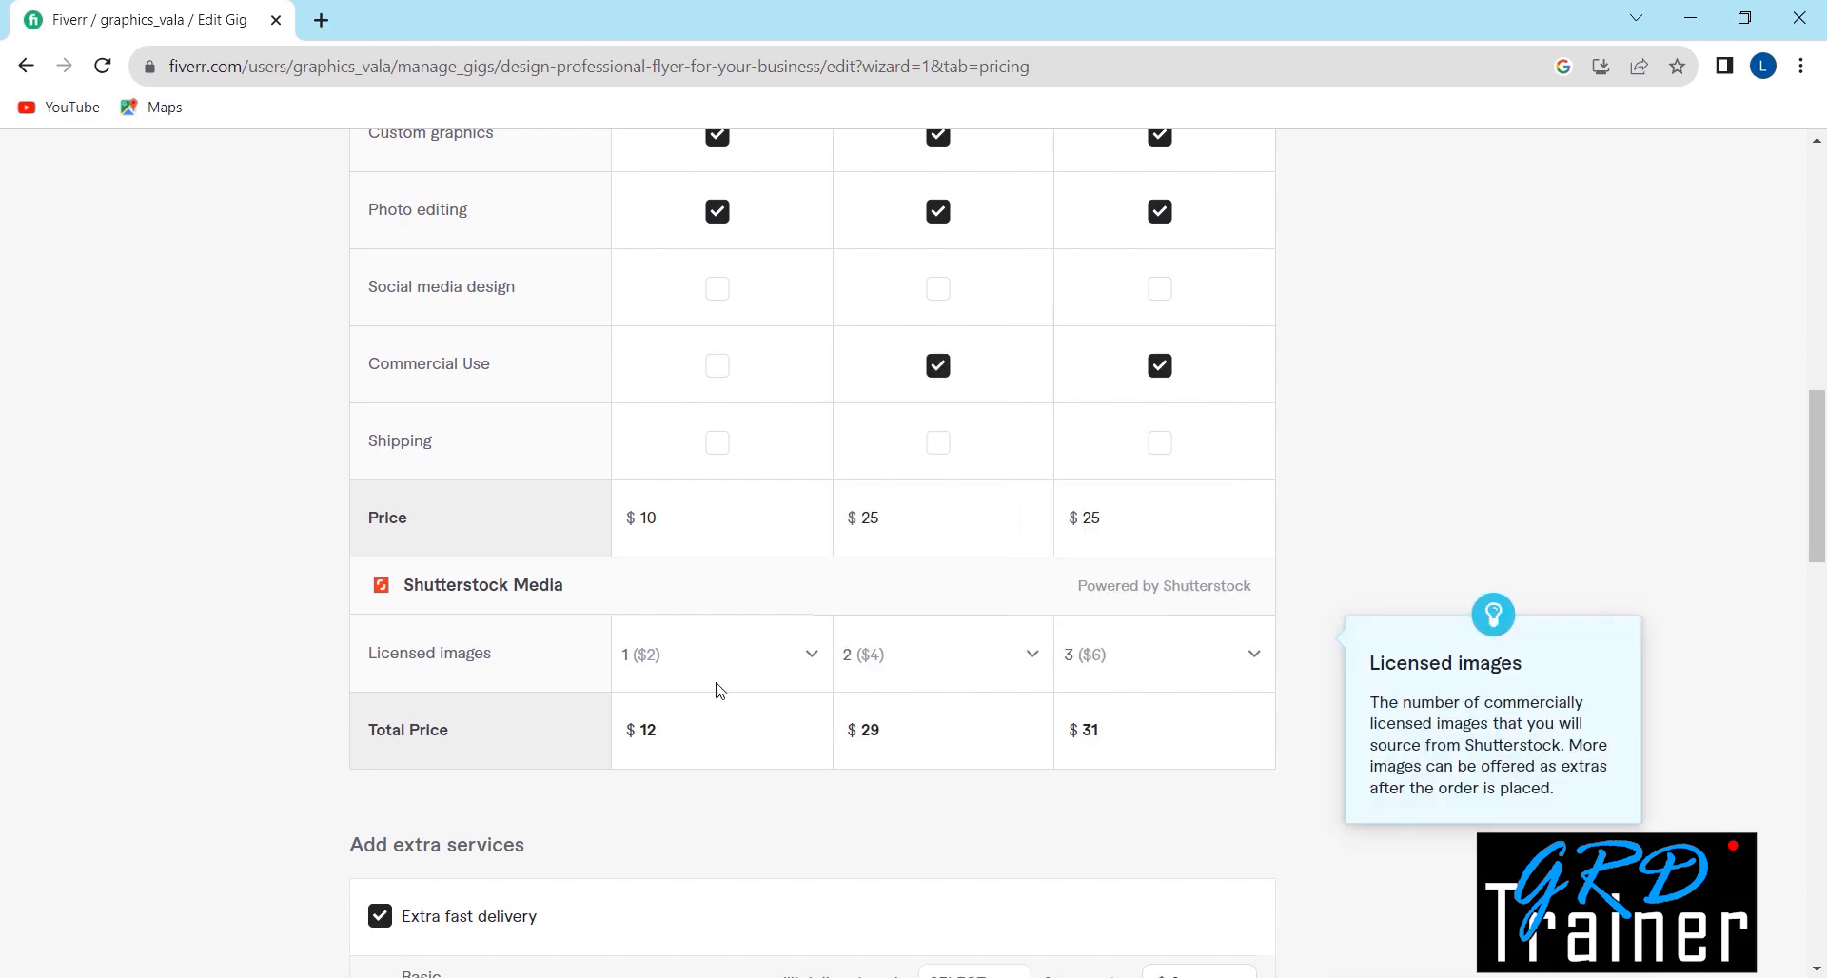
Step: Set the extra fast delivery time of the Basic package to 1 day
scroll(738, 730, "down", 4)
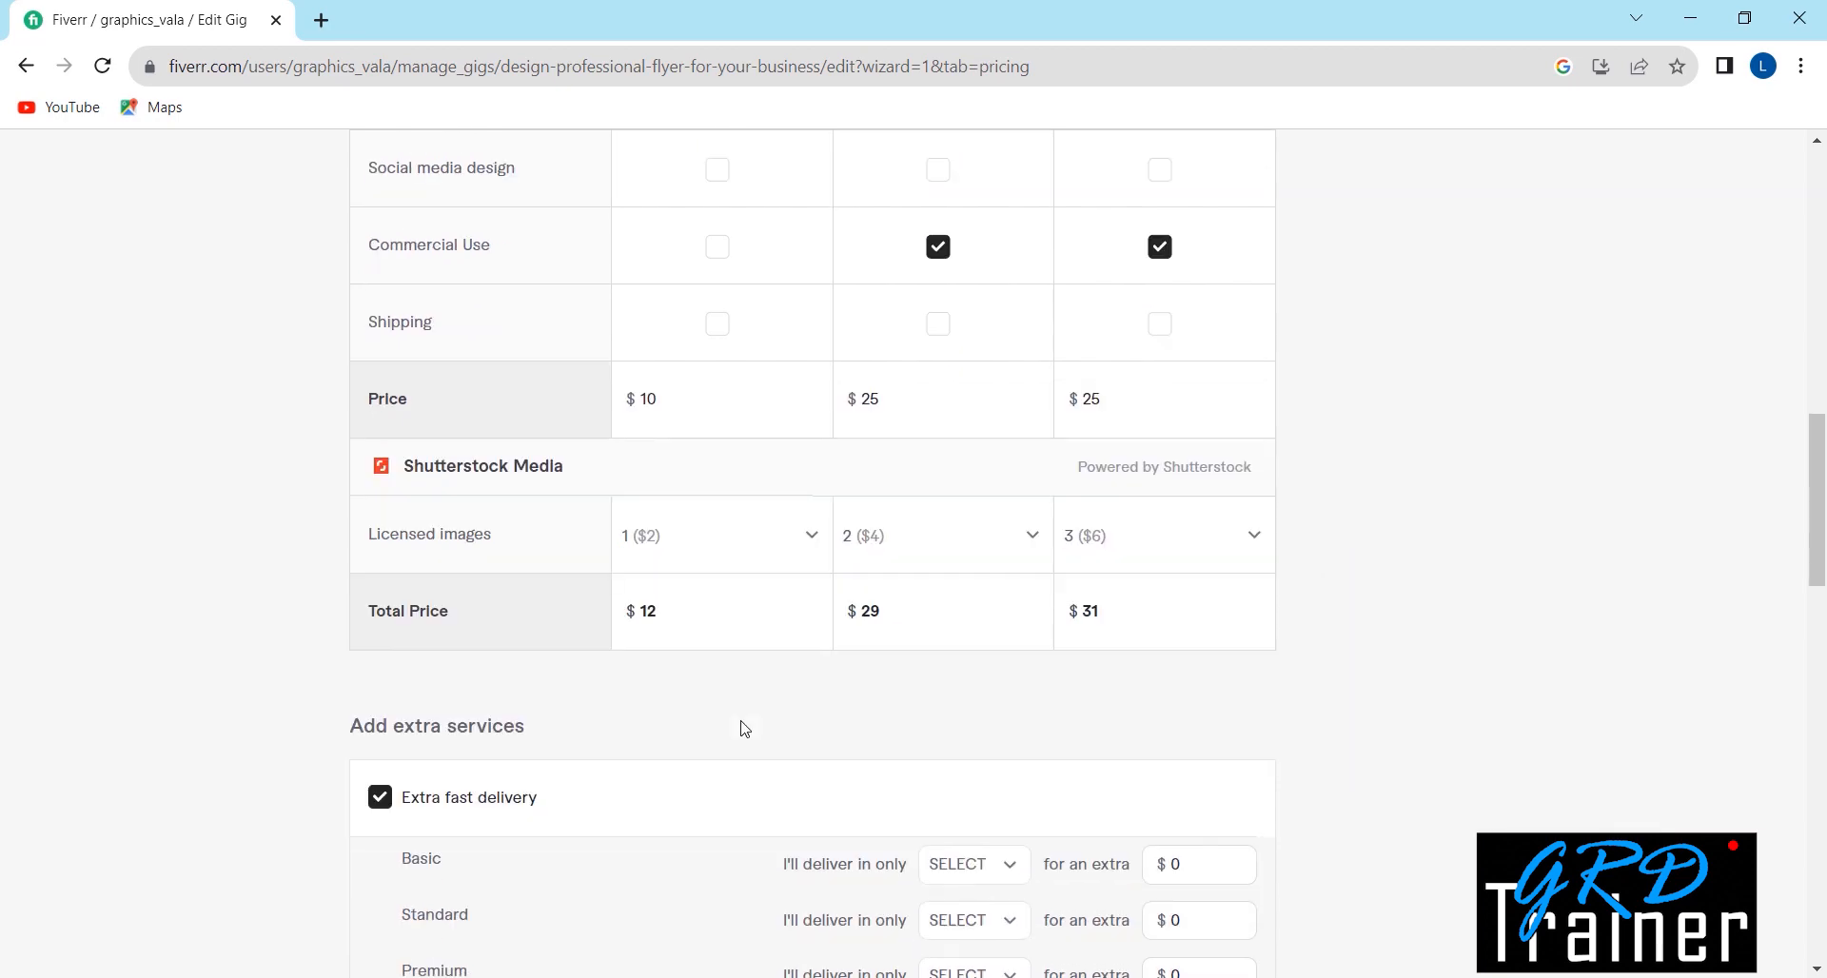
scroll(499, 560, "down", 1)
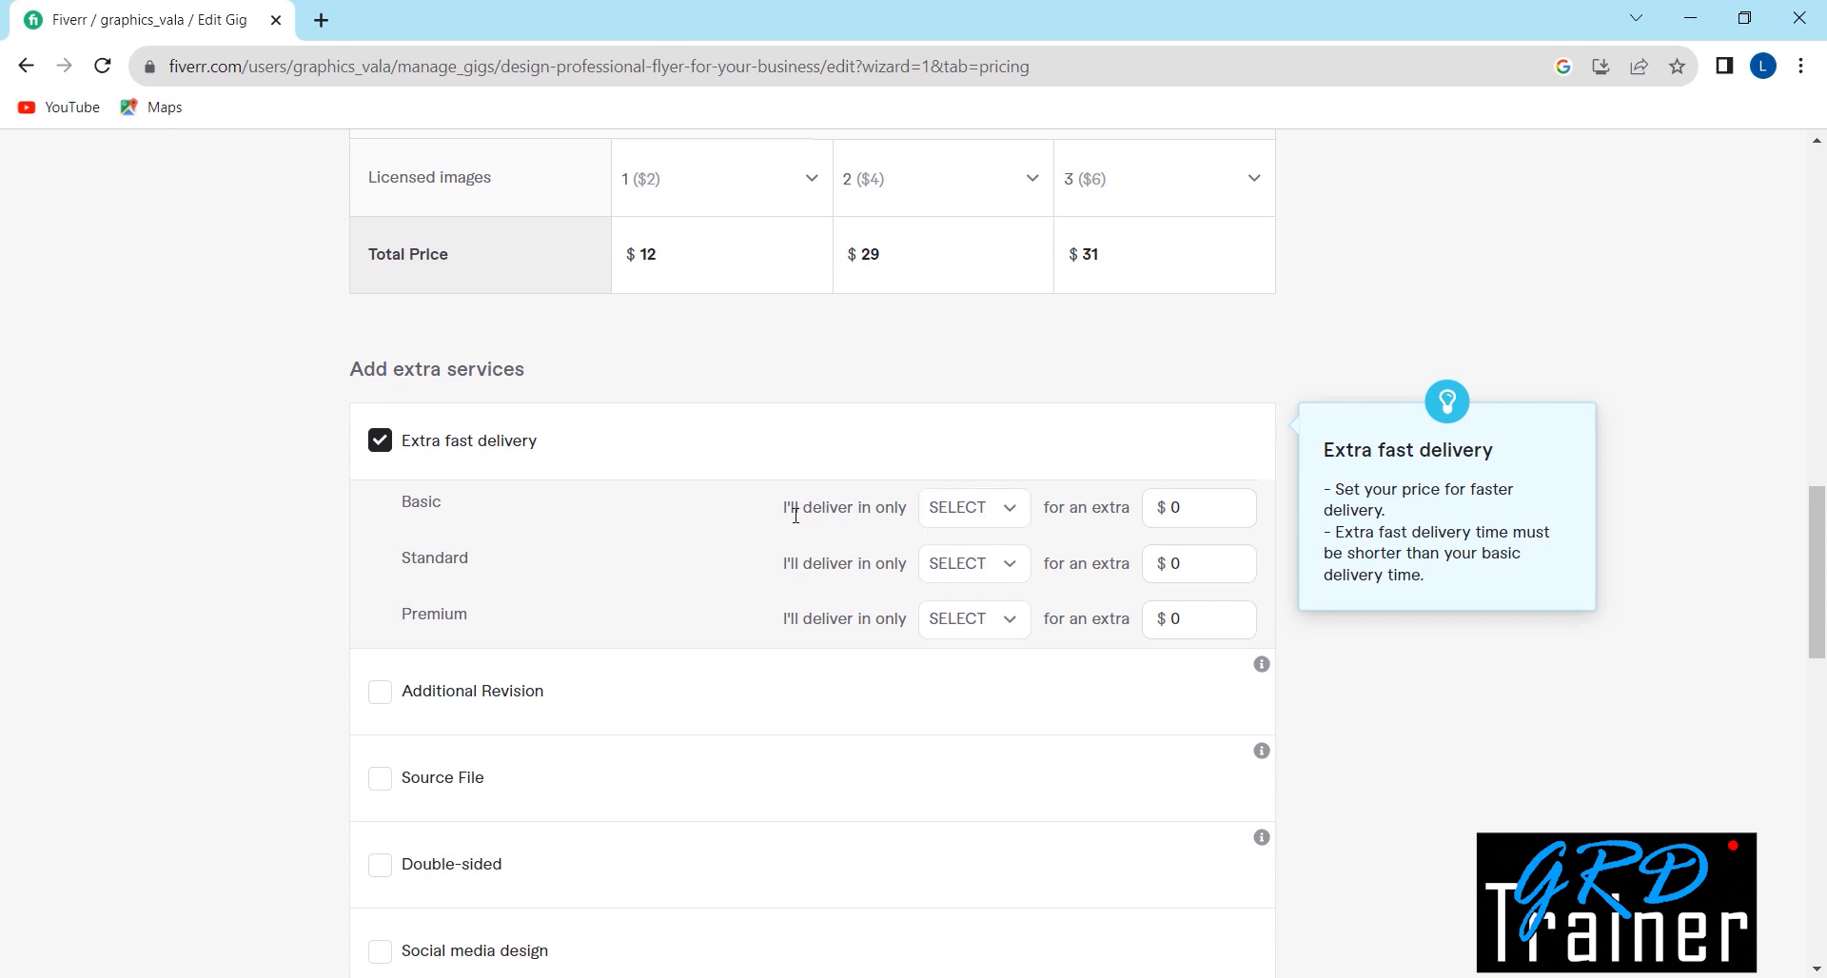
left_click(991, 515)
left_click(994, 636)
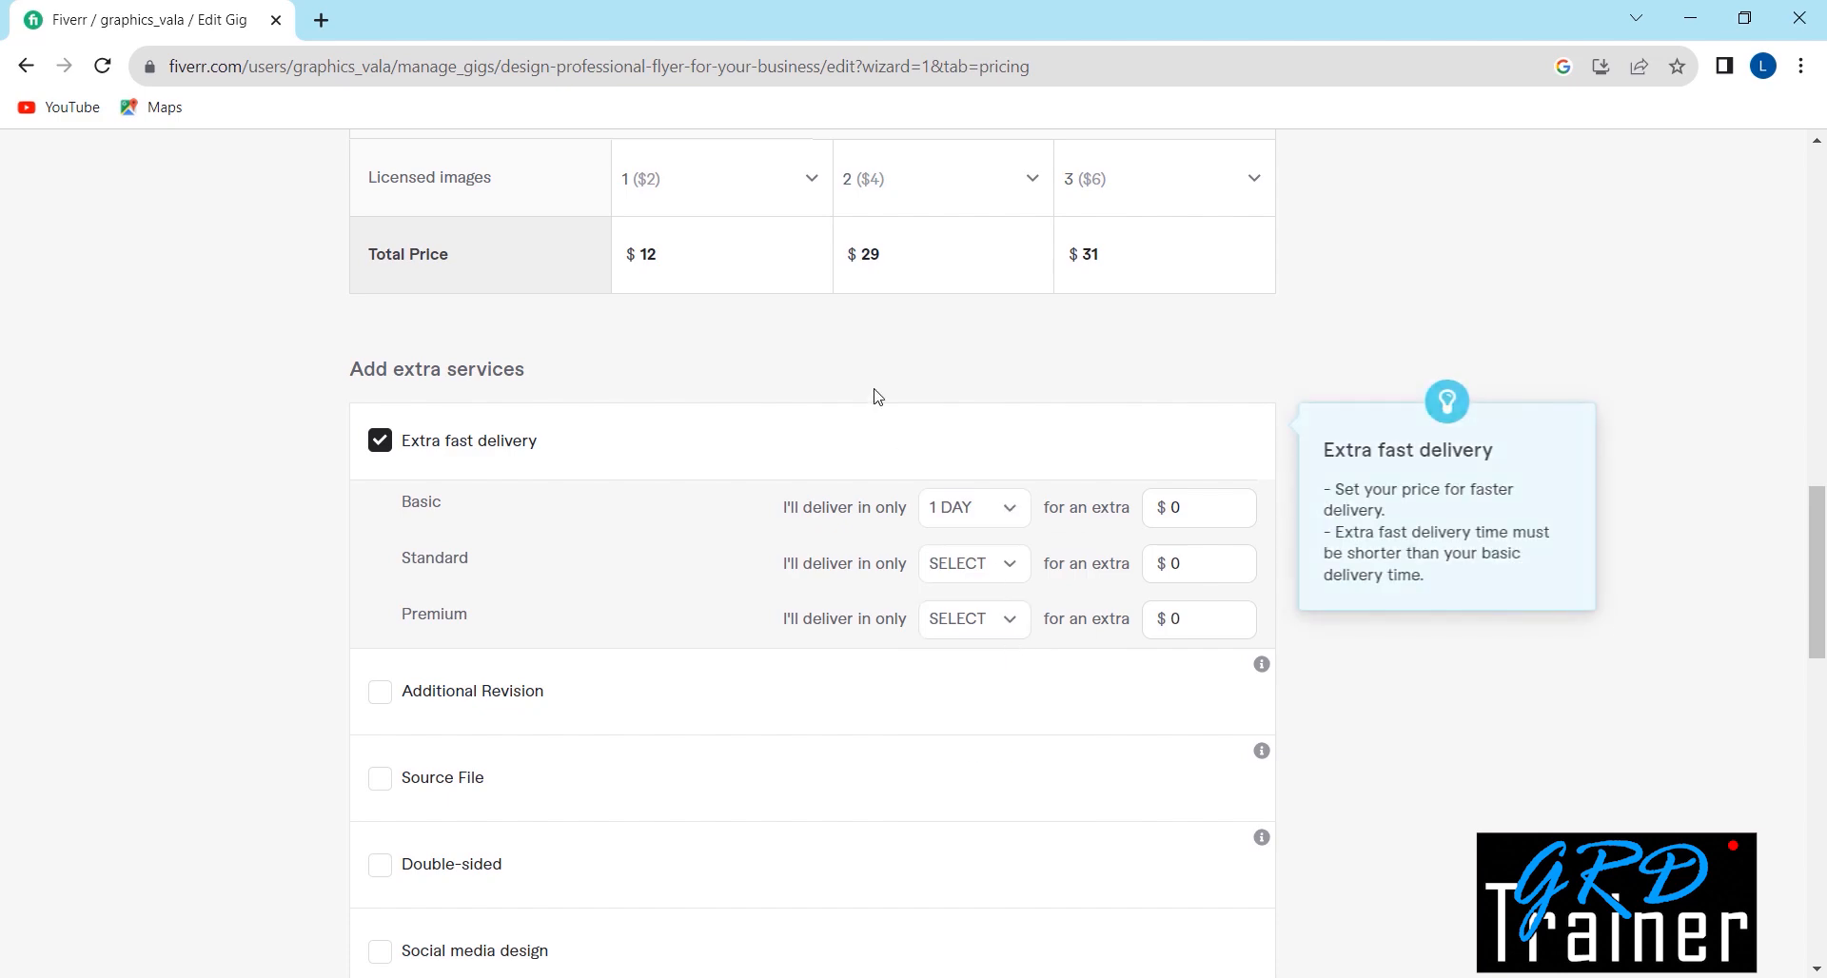
Step: Check the packages' regular delivery times and set the Basic extra fast delivery charge to $10
scroll(877, 396, "up", 7)
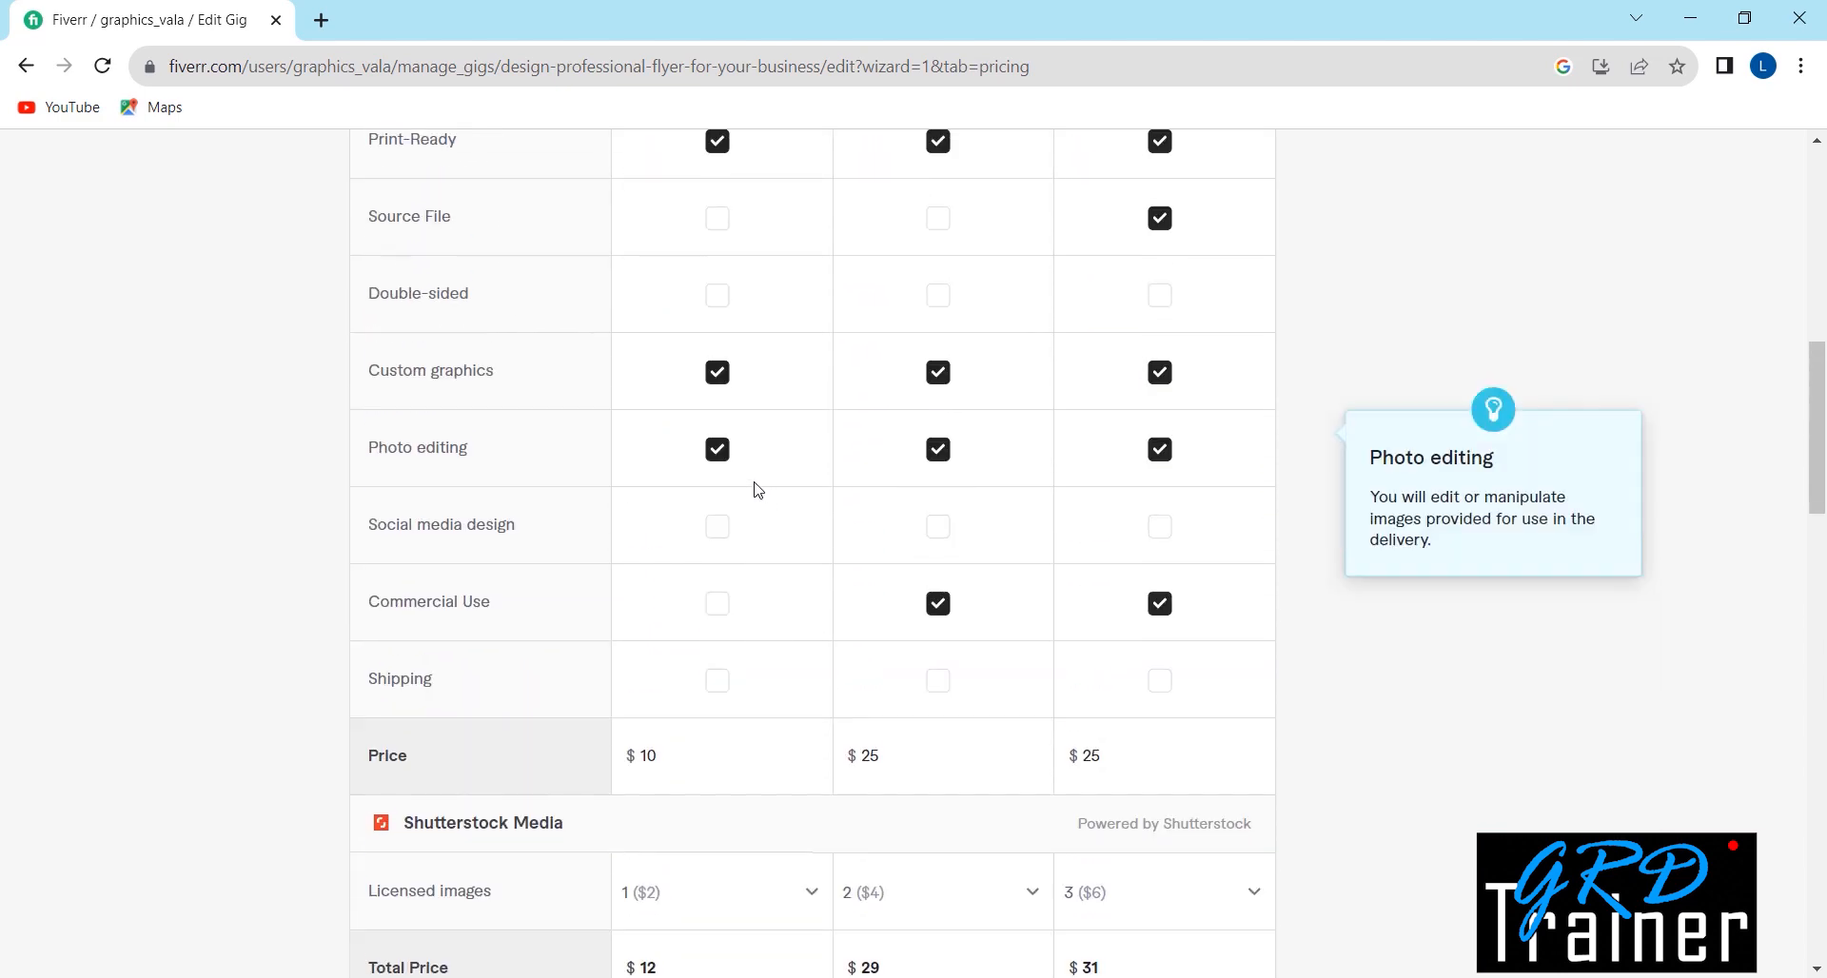
scroll(757, 491, "up", 4)
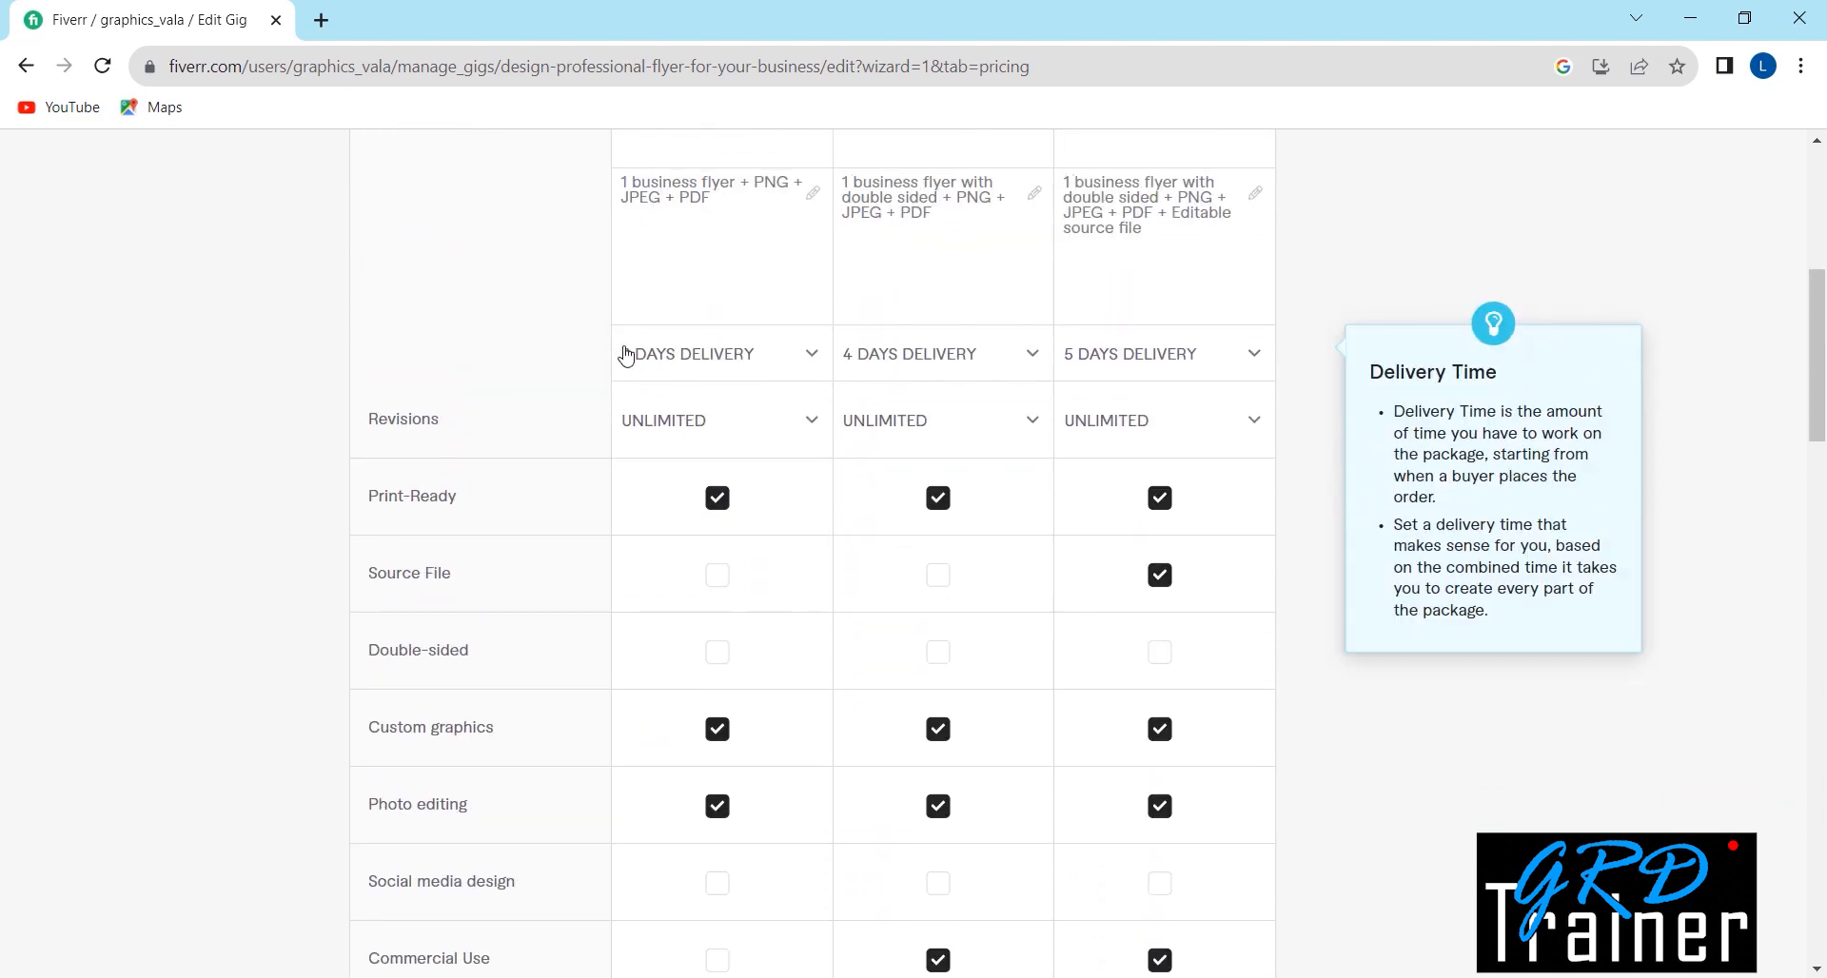
scroll(766, 464, "down", 1)
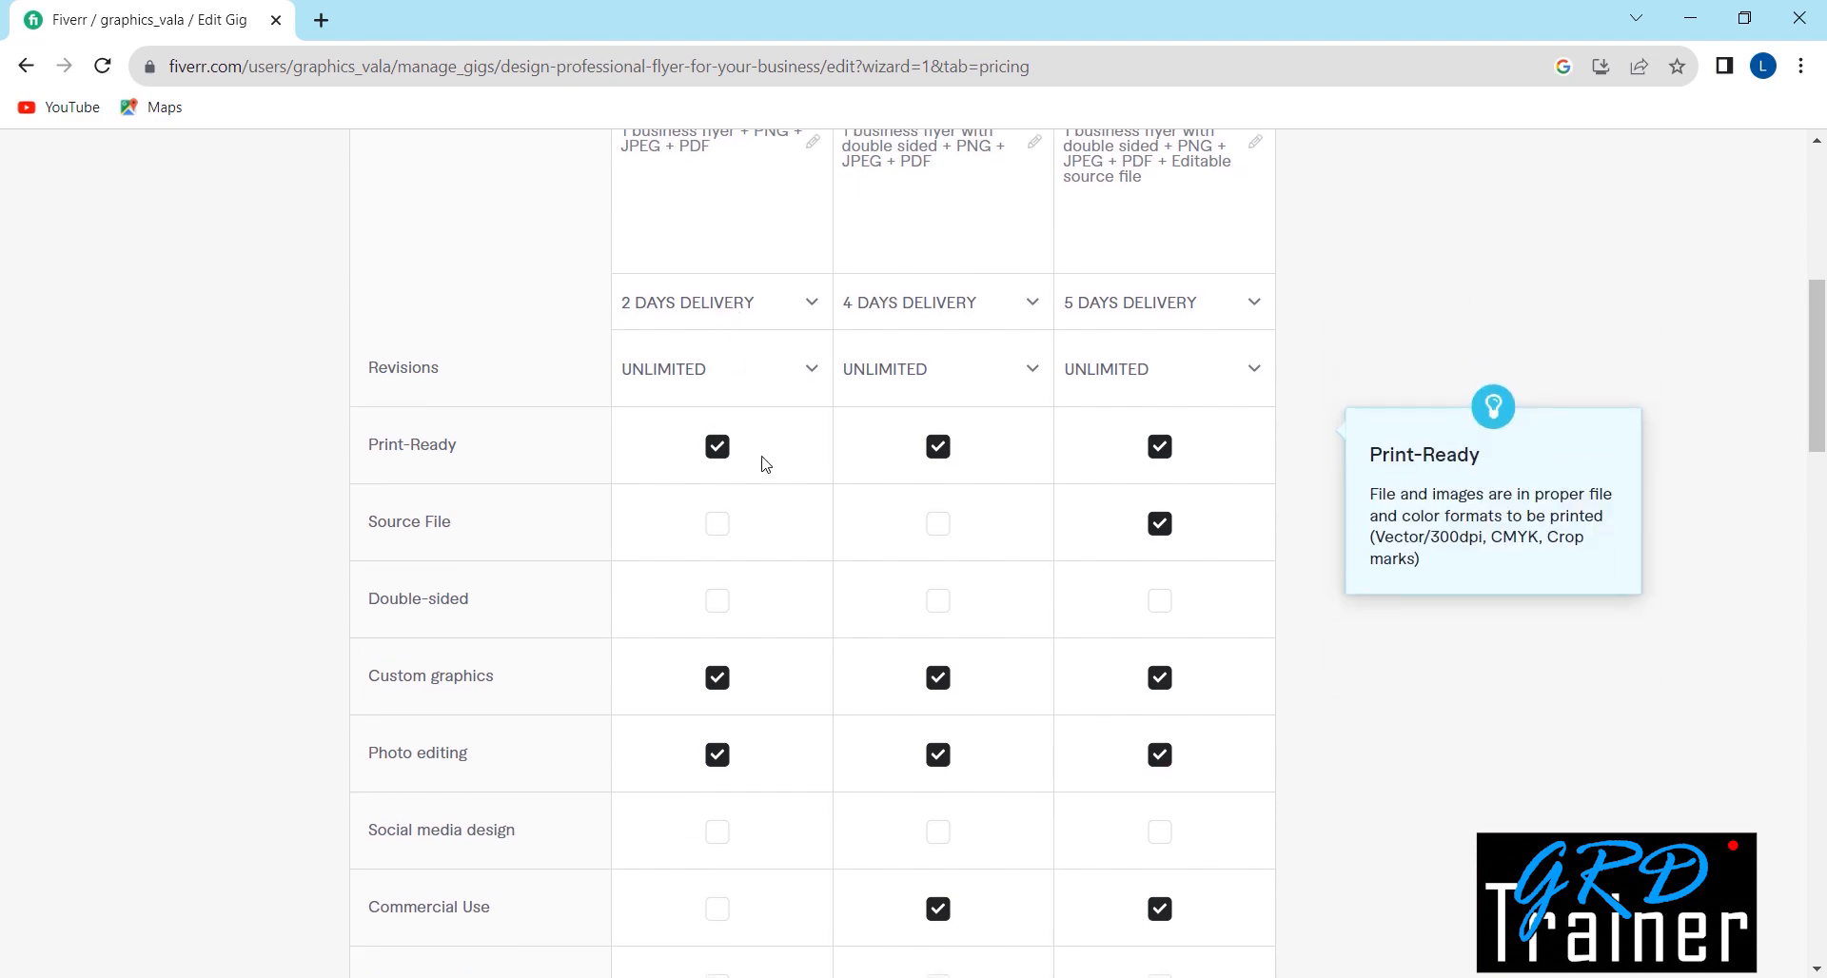
scroll(766, 464, "down", 10)
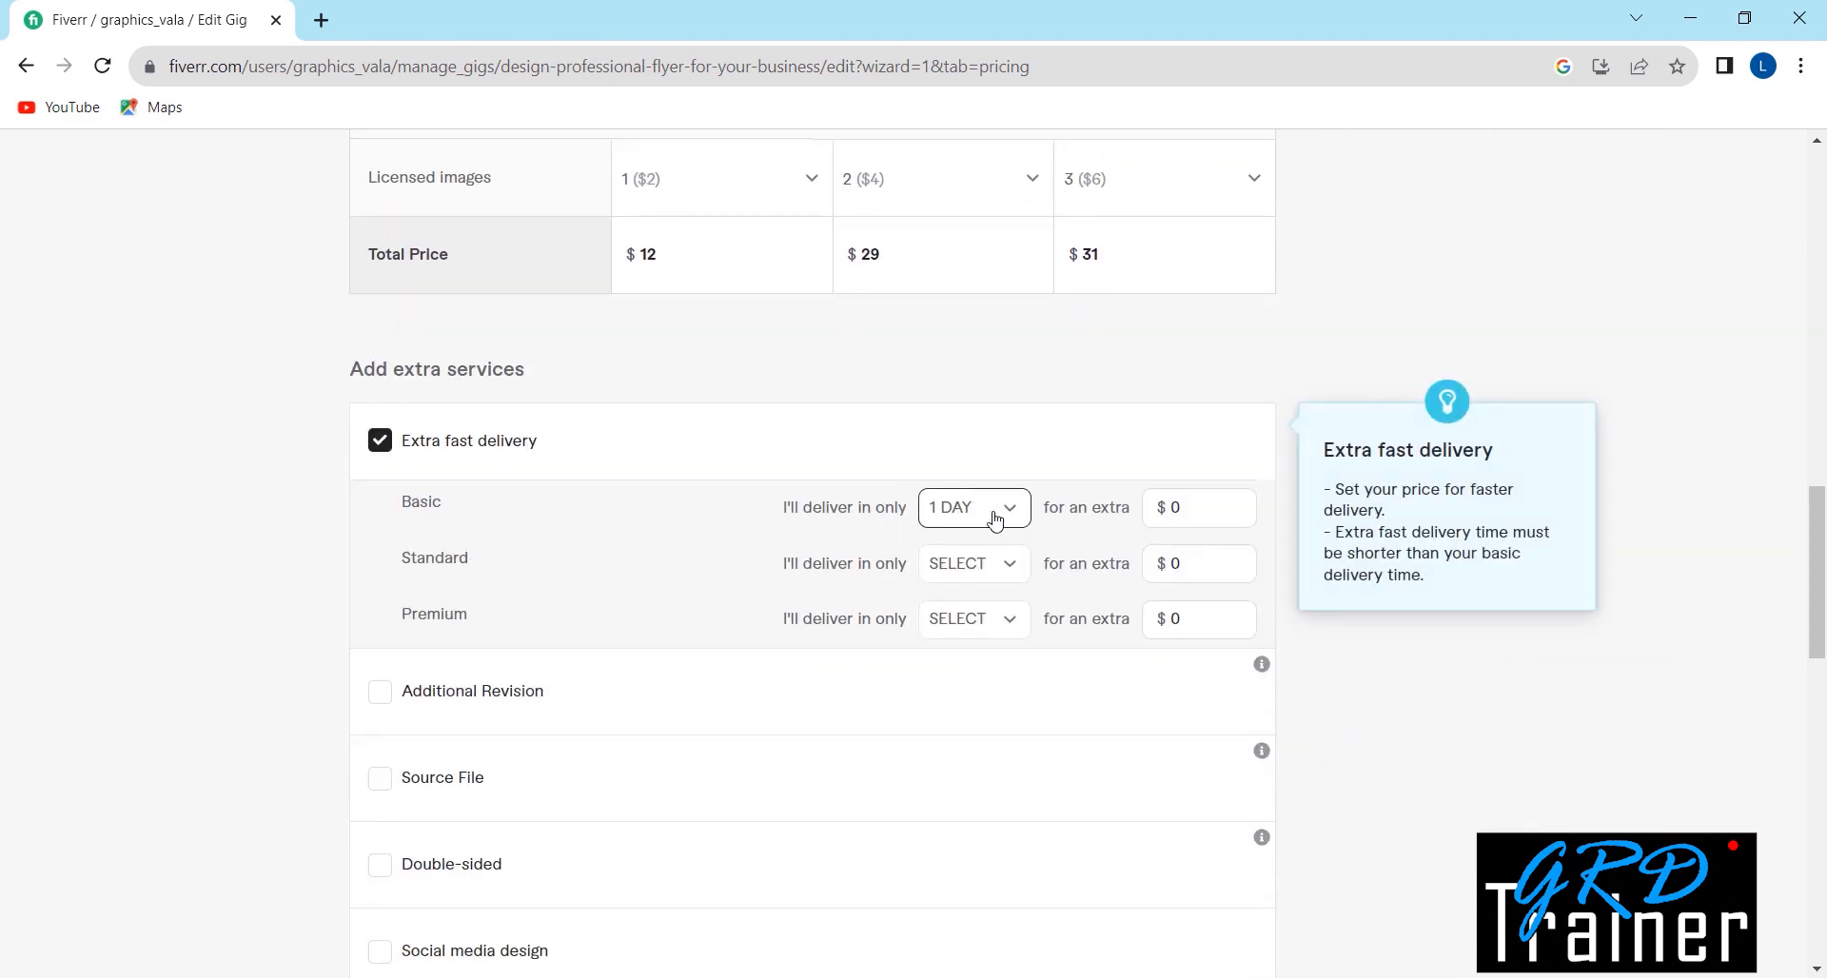
left_click(1222, 508)
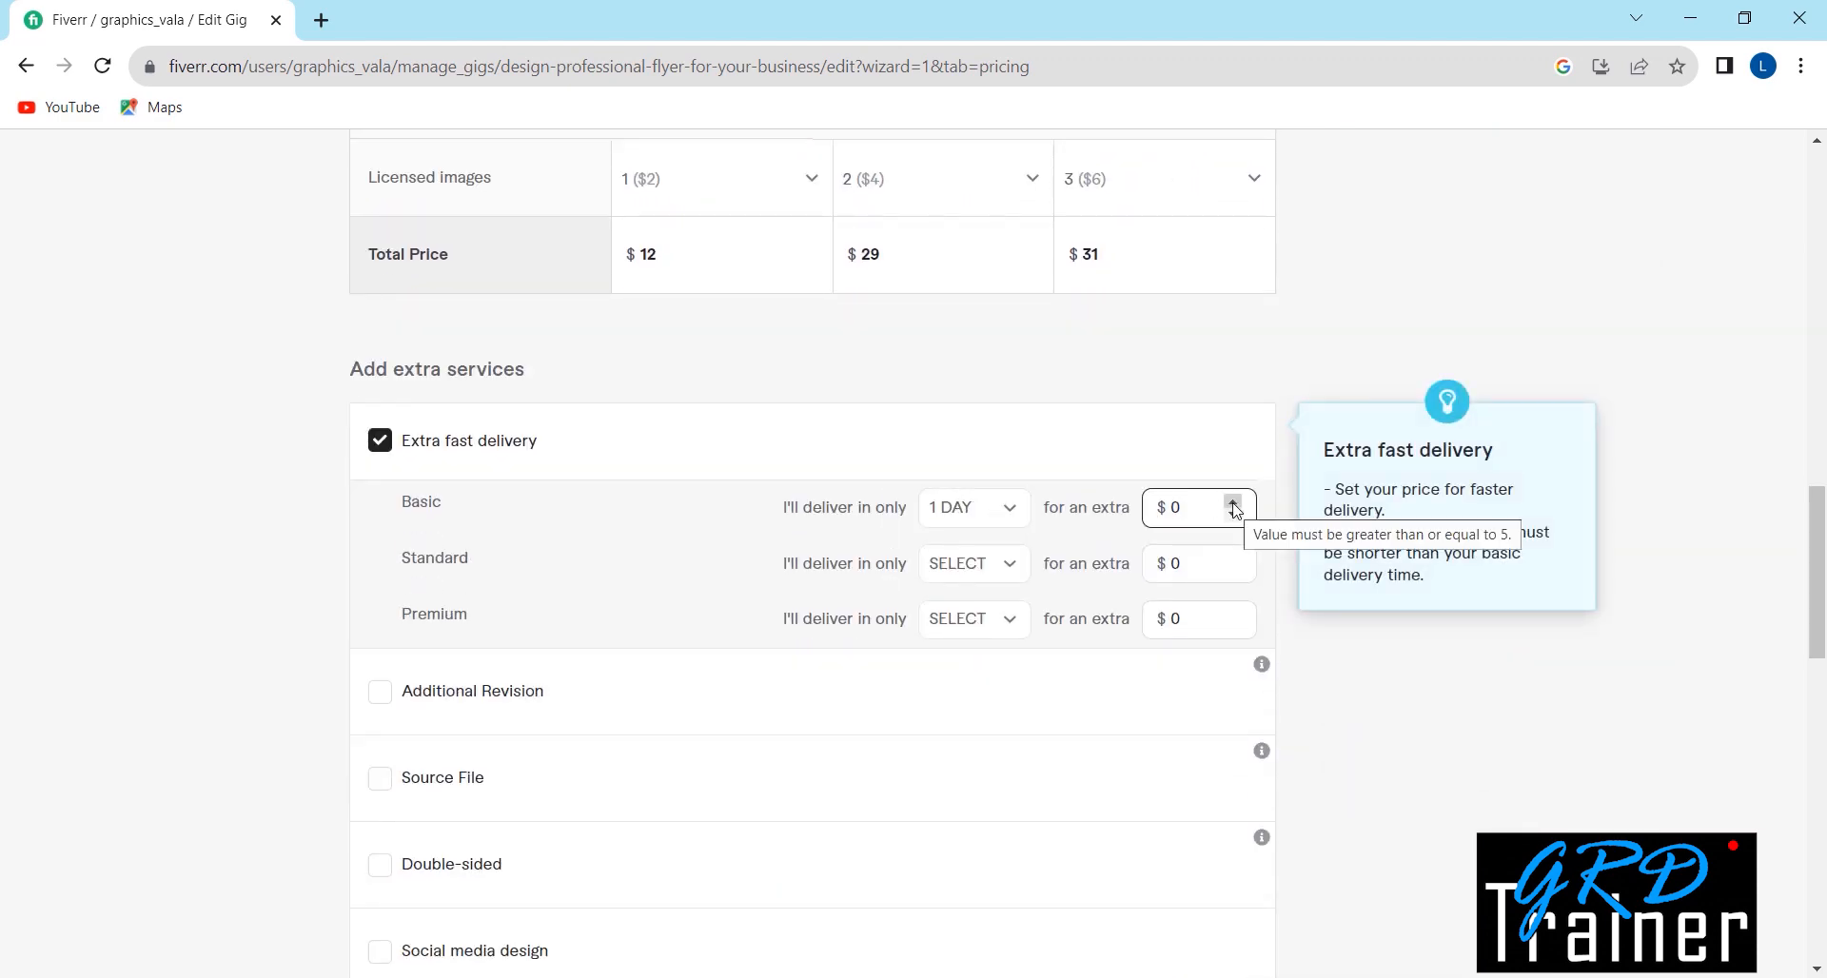
left_click(1232, 504)
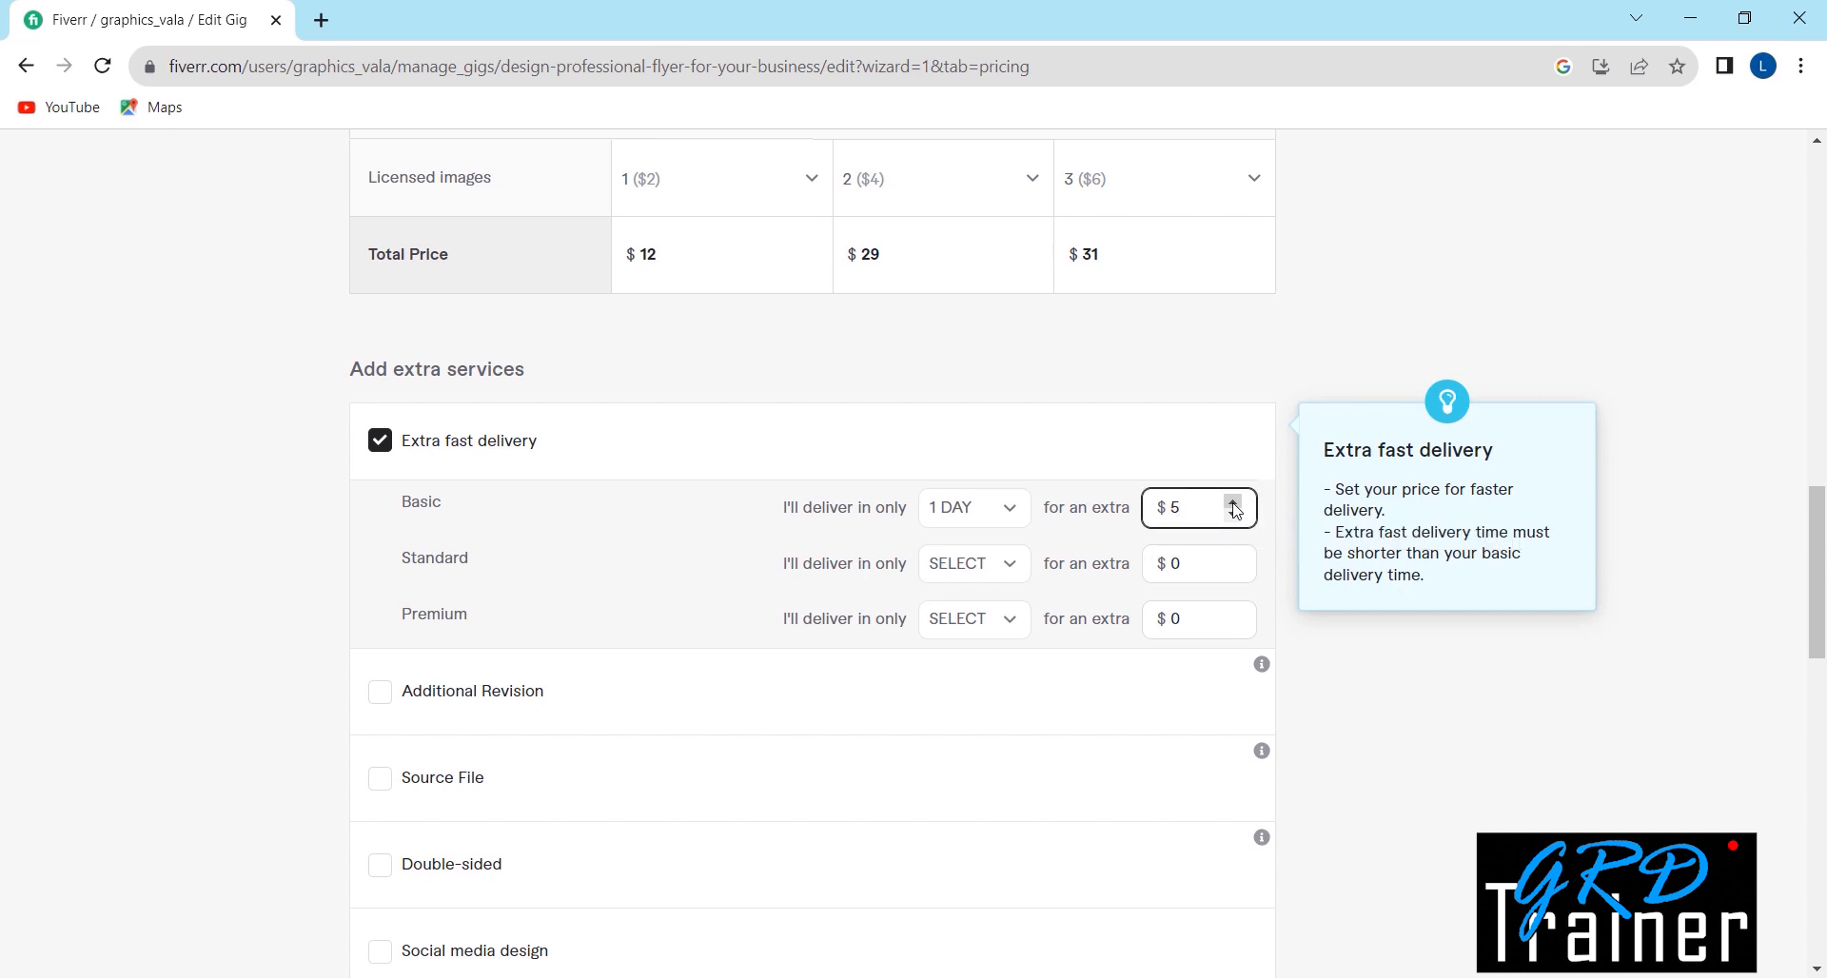
left_click(1234, 503)
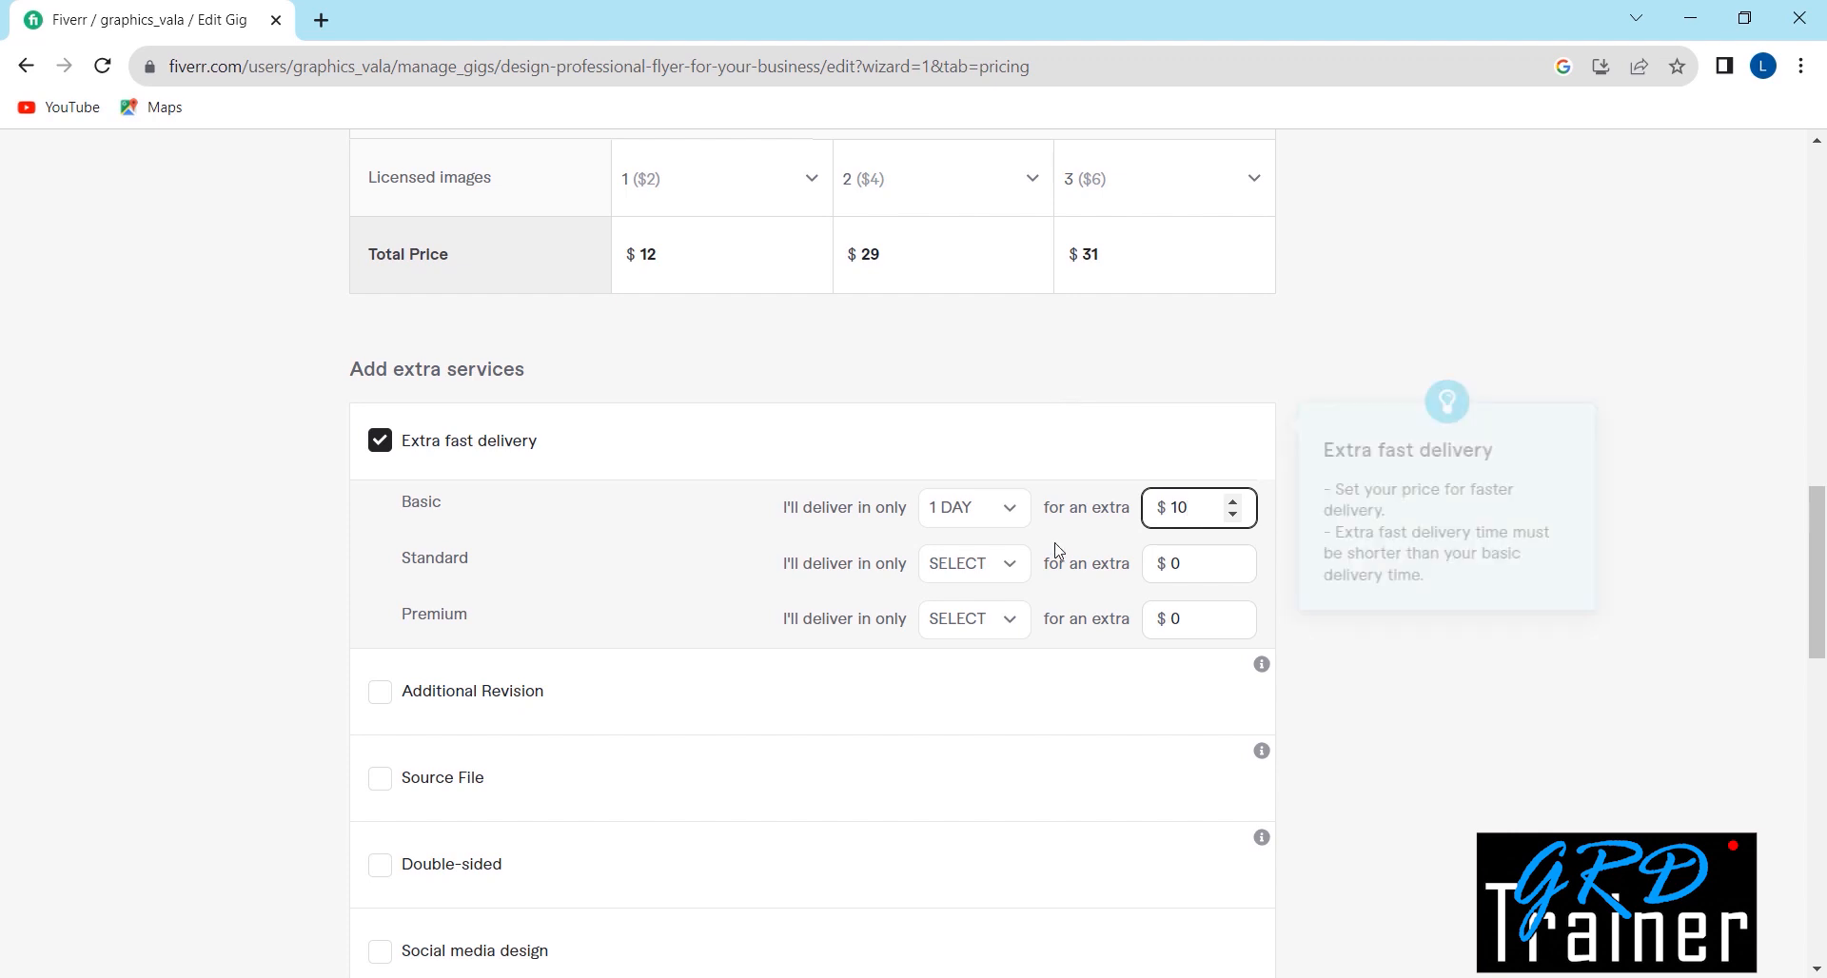
Step: Offer extra fast delivery for the Standard package in 1 day for an extra $10
left_click(996, 571)
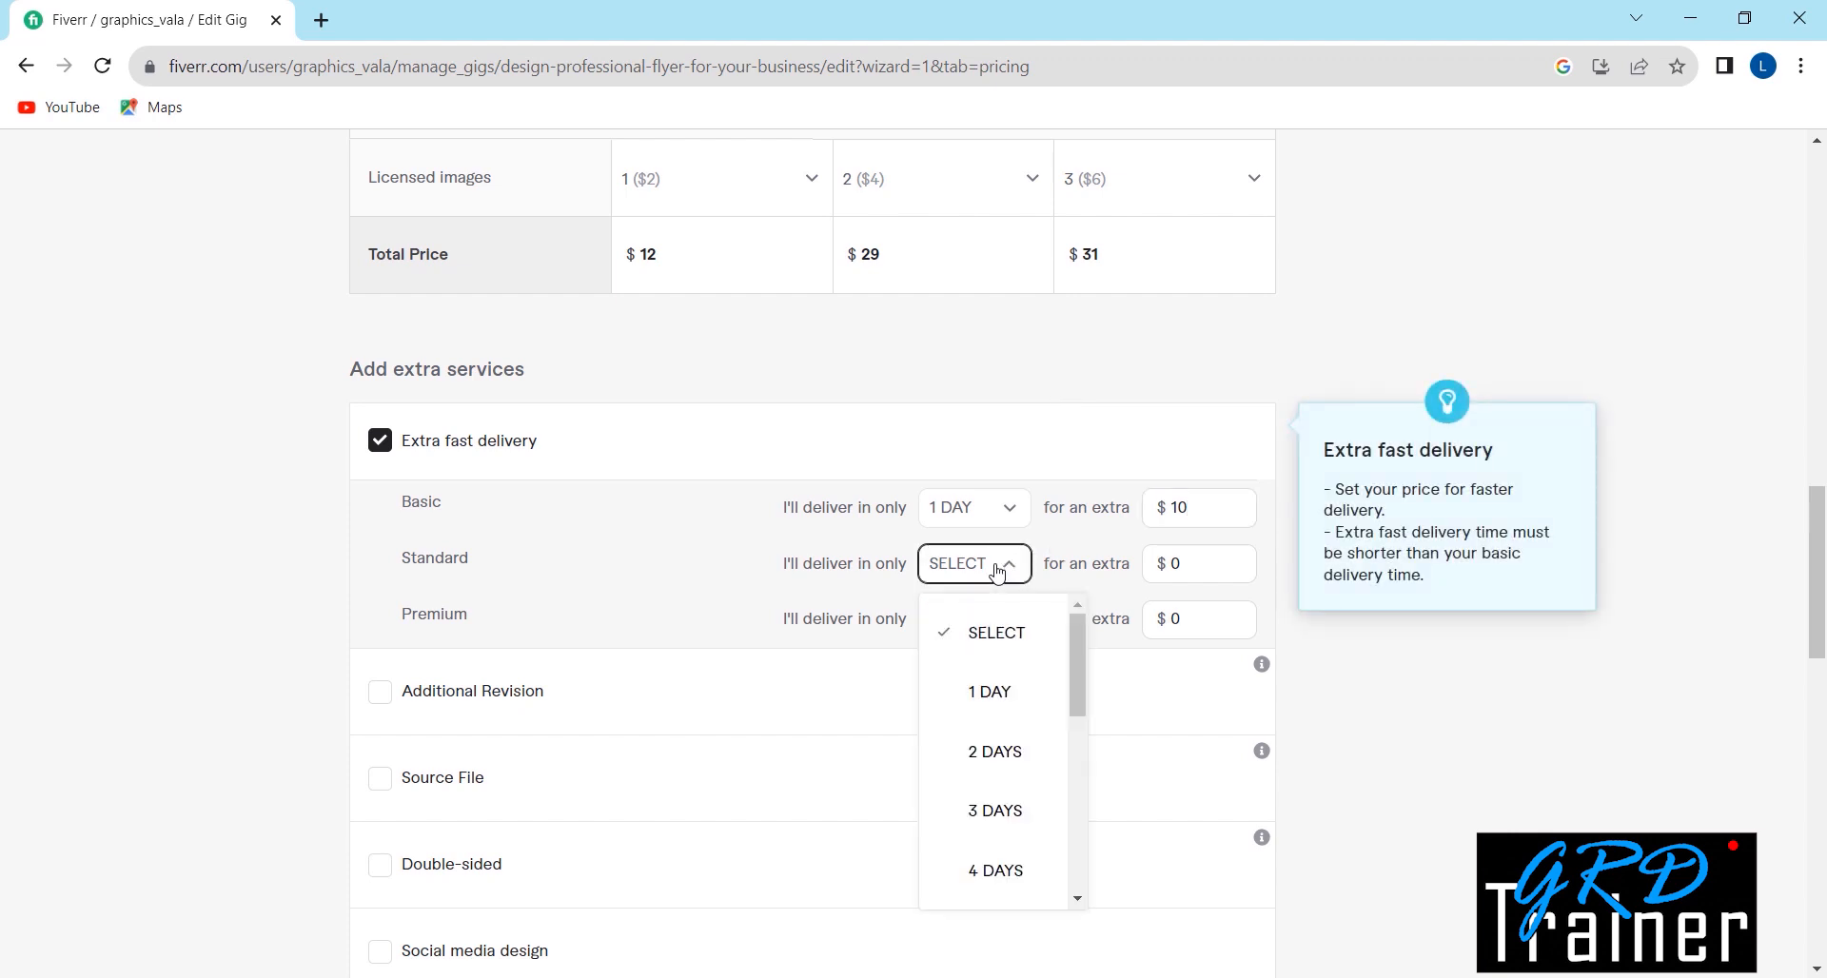
left_click(1008, 702)
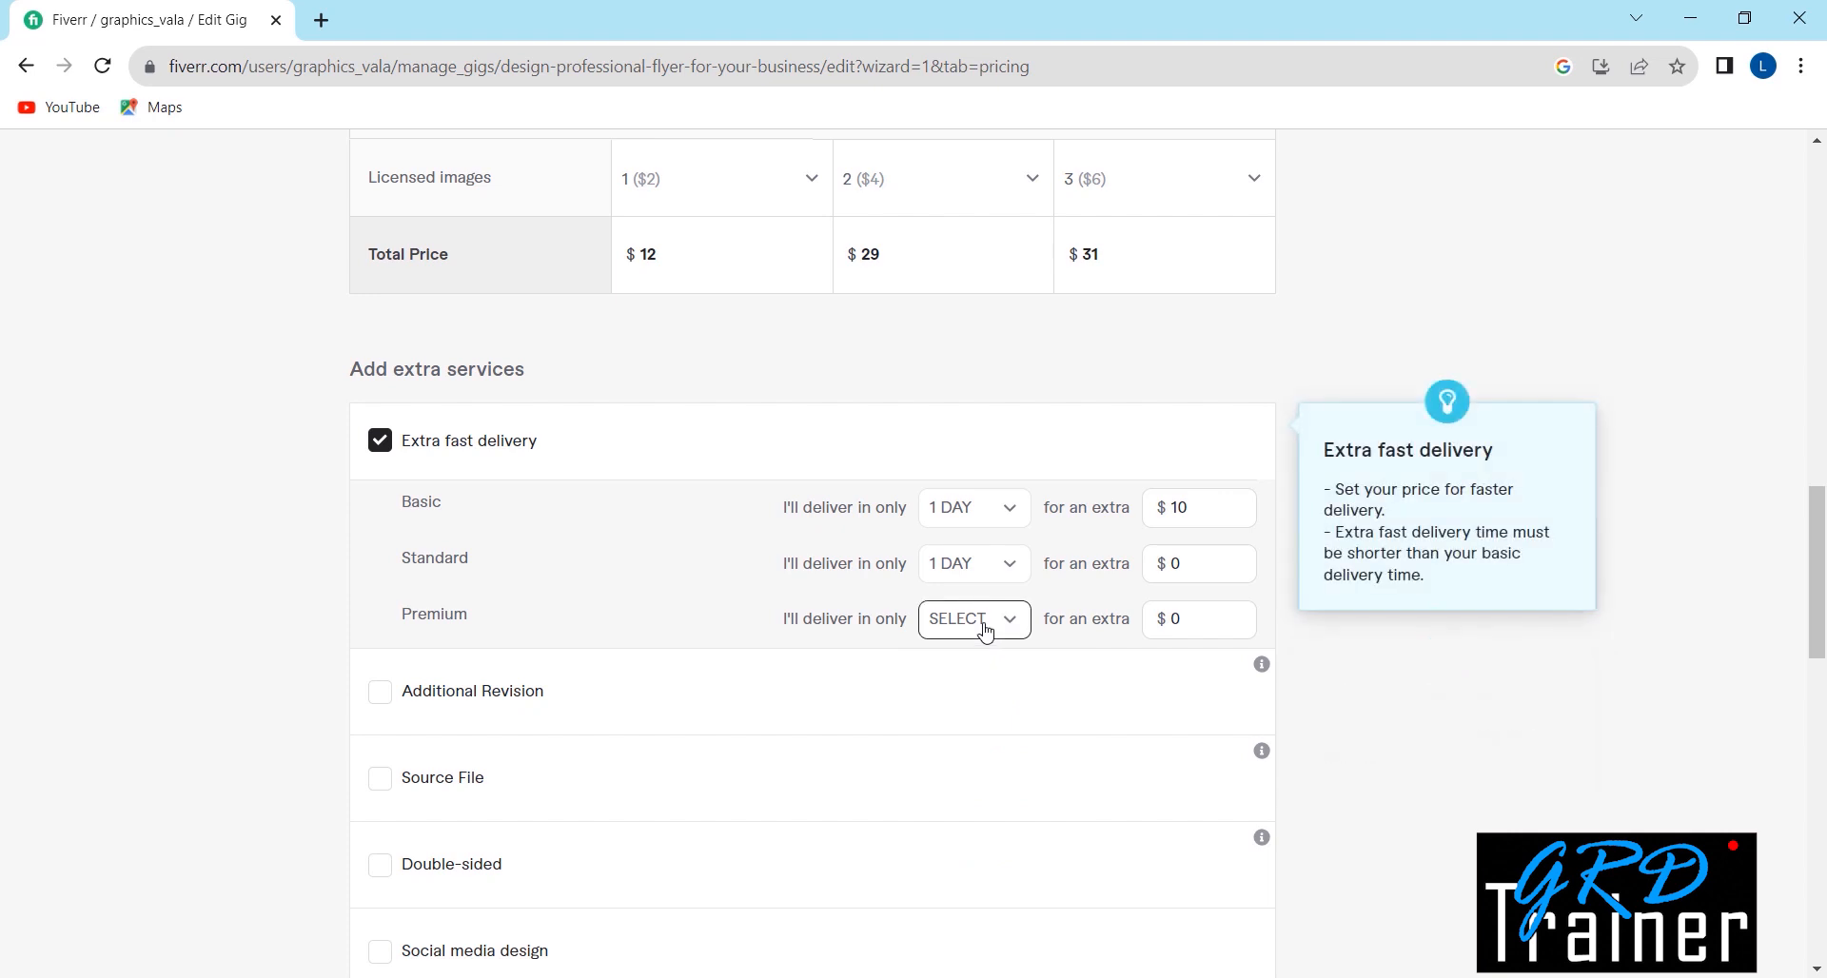
left_click(1189, 563)
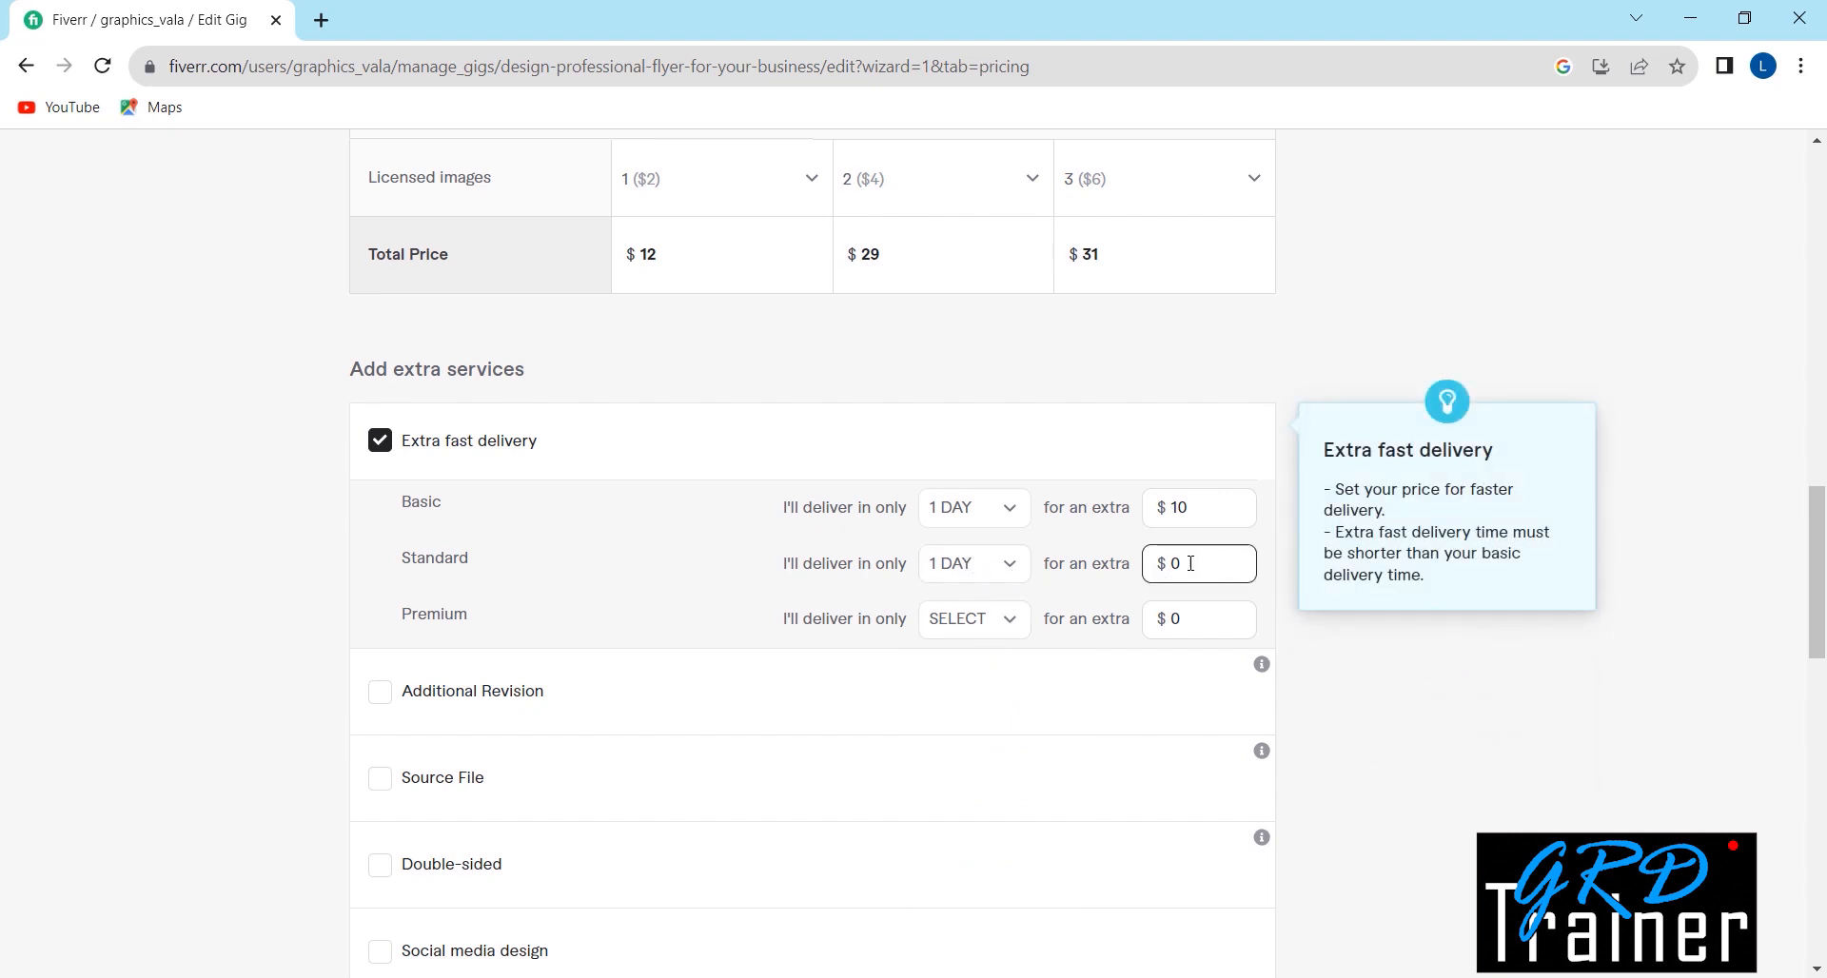
left_click(1233, 561)
type("0")
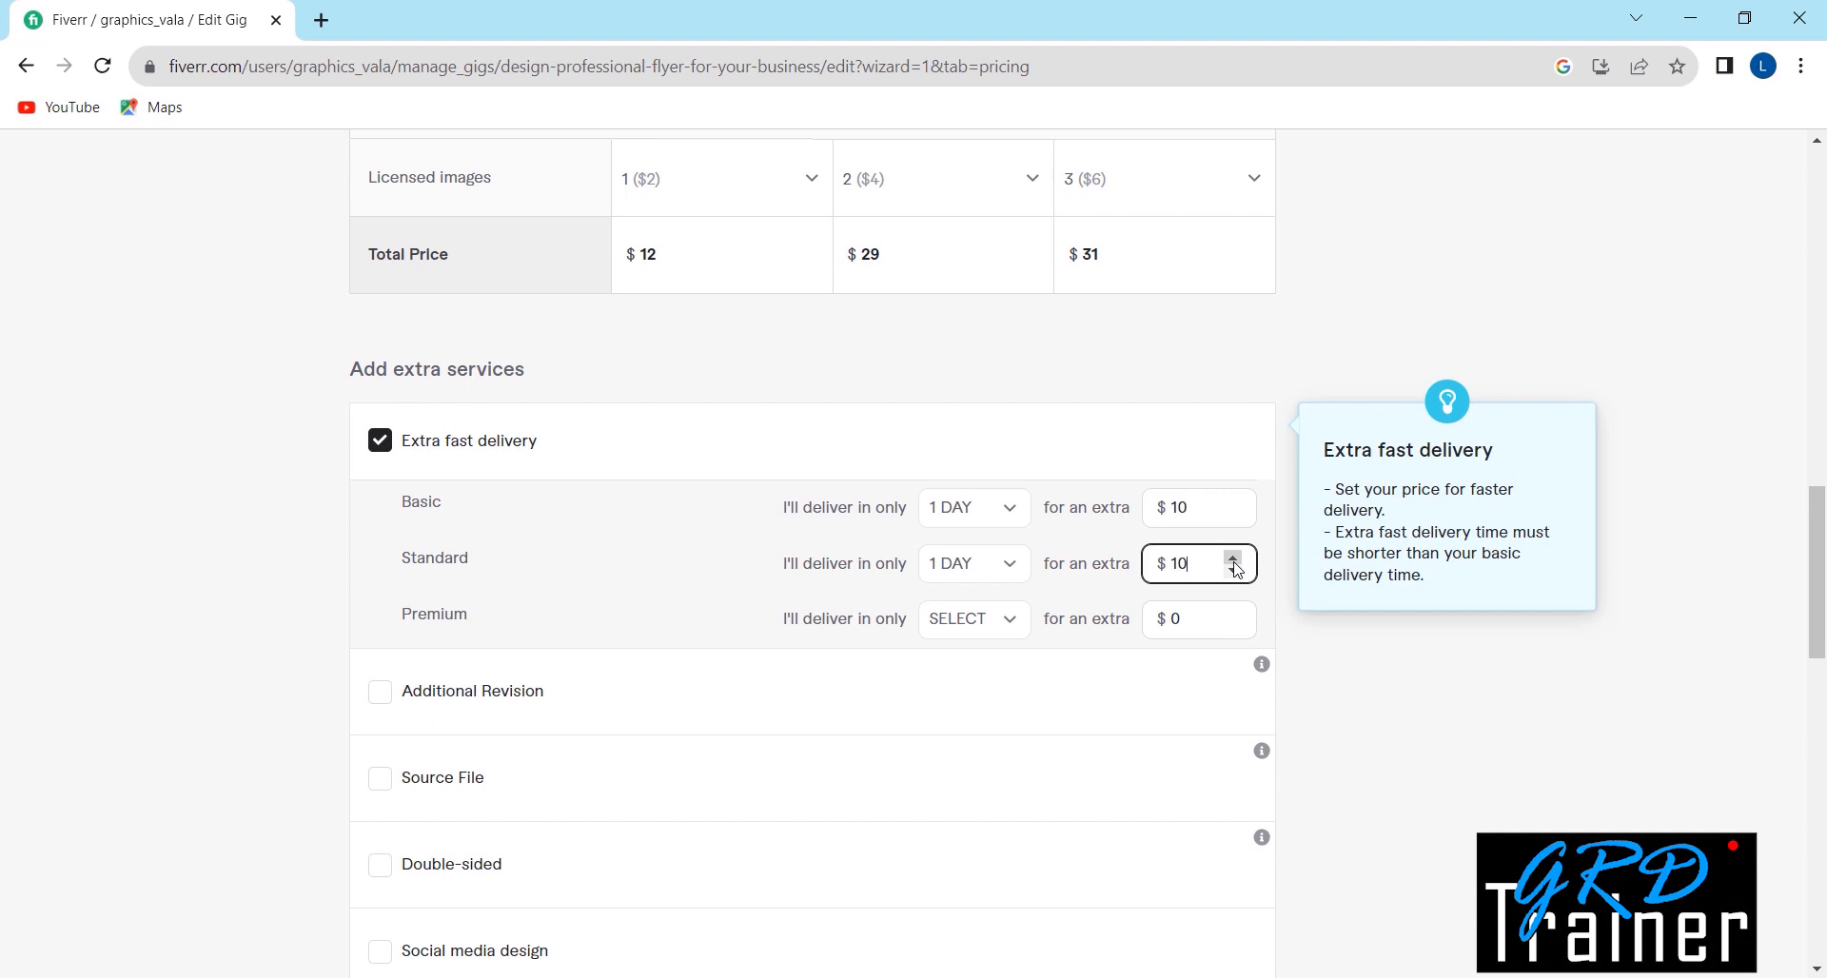
Step: Offer extra fast delivery for the Premium package in 1 day for an extra $5
left_click(994, 619)
left_click(994, 748)
left_click(1233, 614)
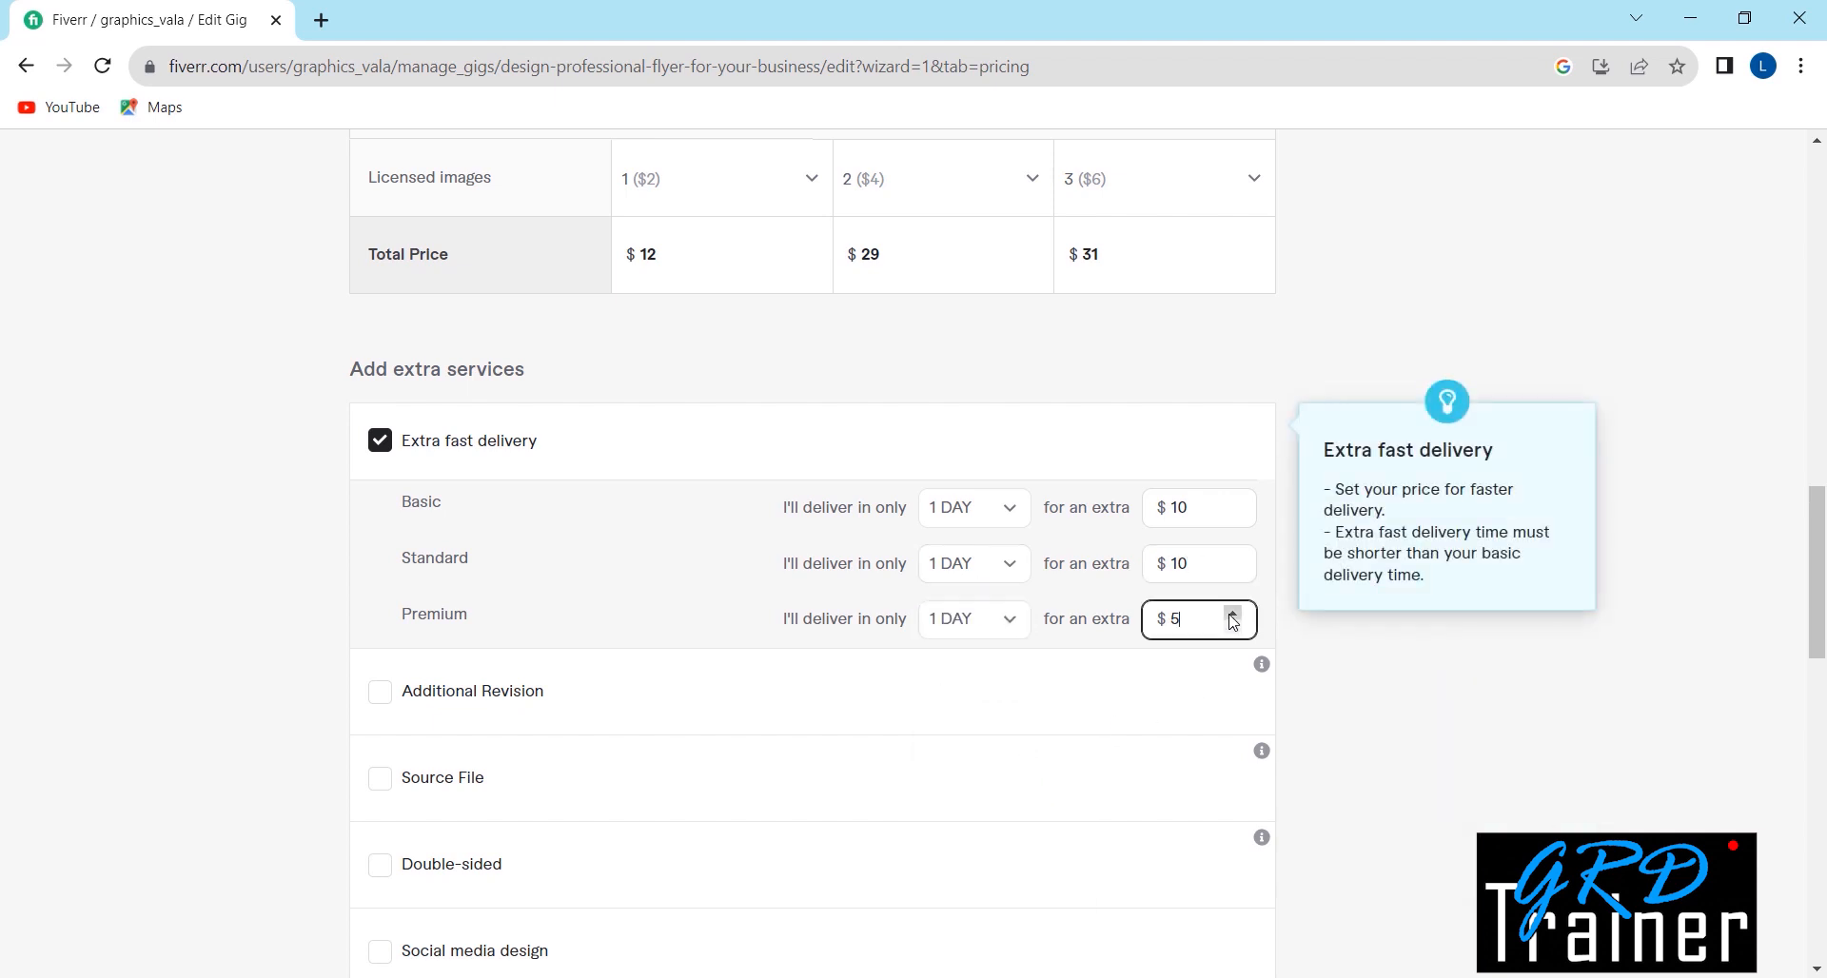
Step: Set the Premium package's extra fast delivery charge to $10 and try to save the pricing page
type("0")
scroll(1066, 671, "down", 6)
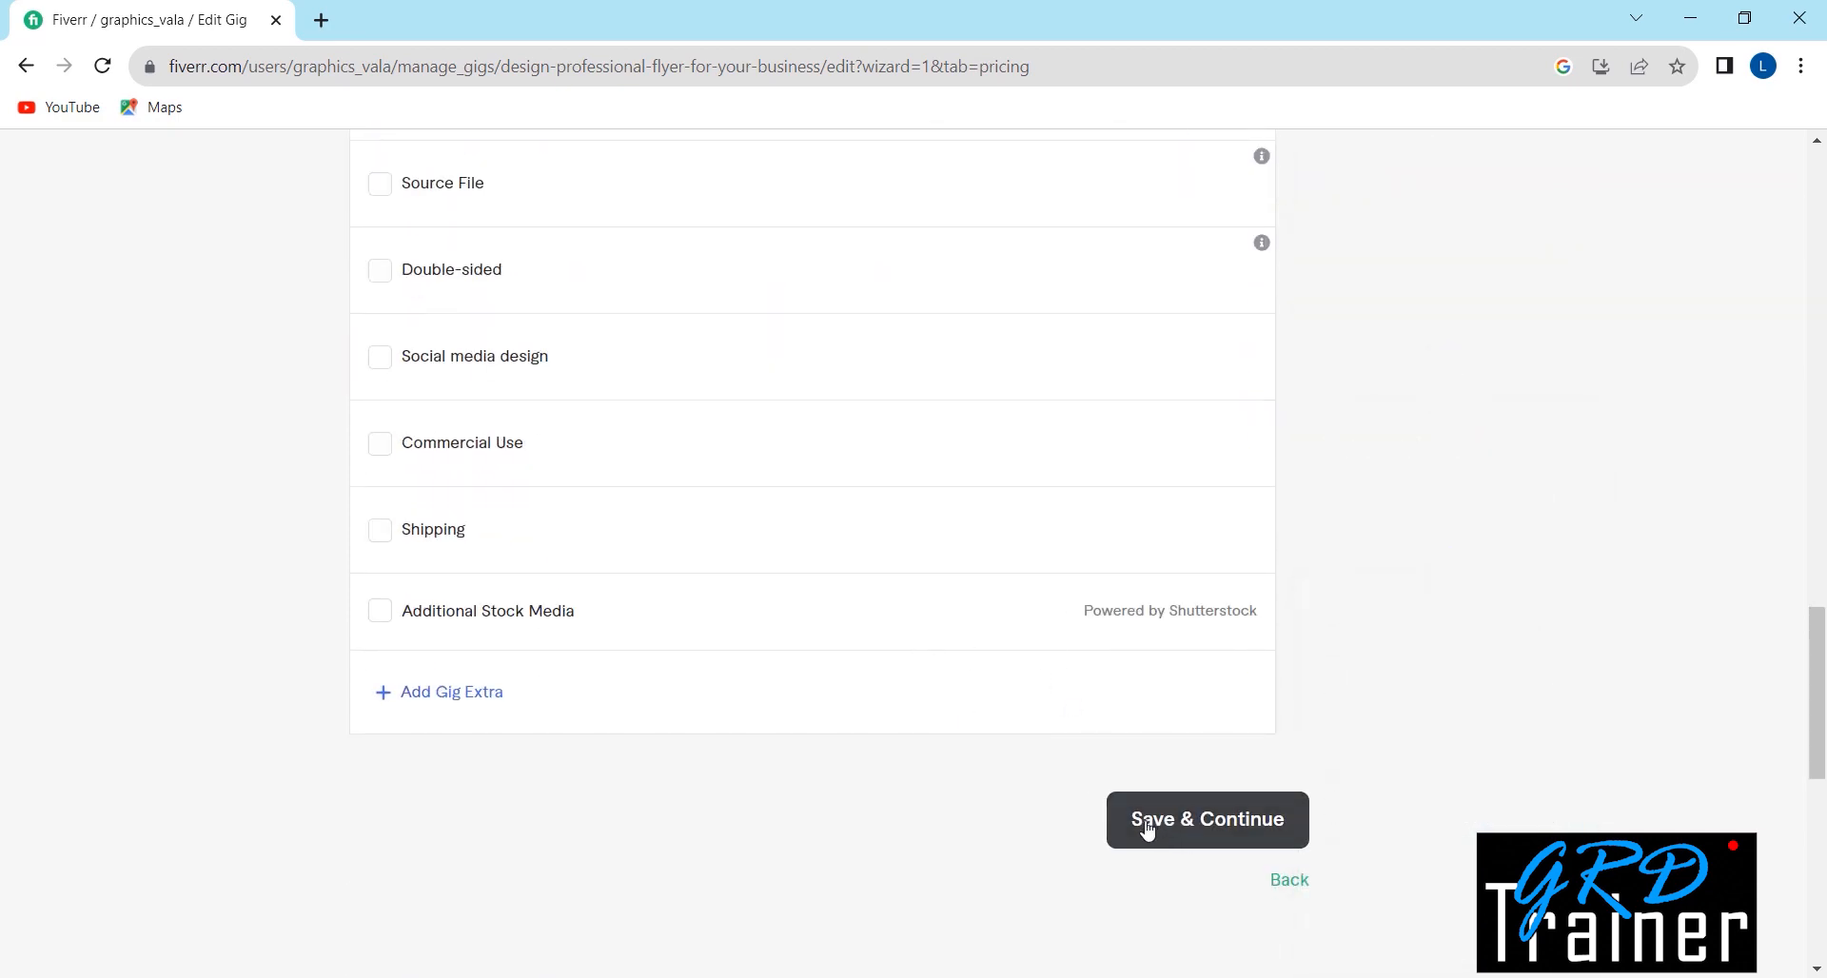
left_click(1203, 830)
Step: Check the price error on the Basic package and set its price to $13
scroll(1047, 751, "up", 2)
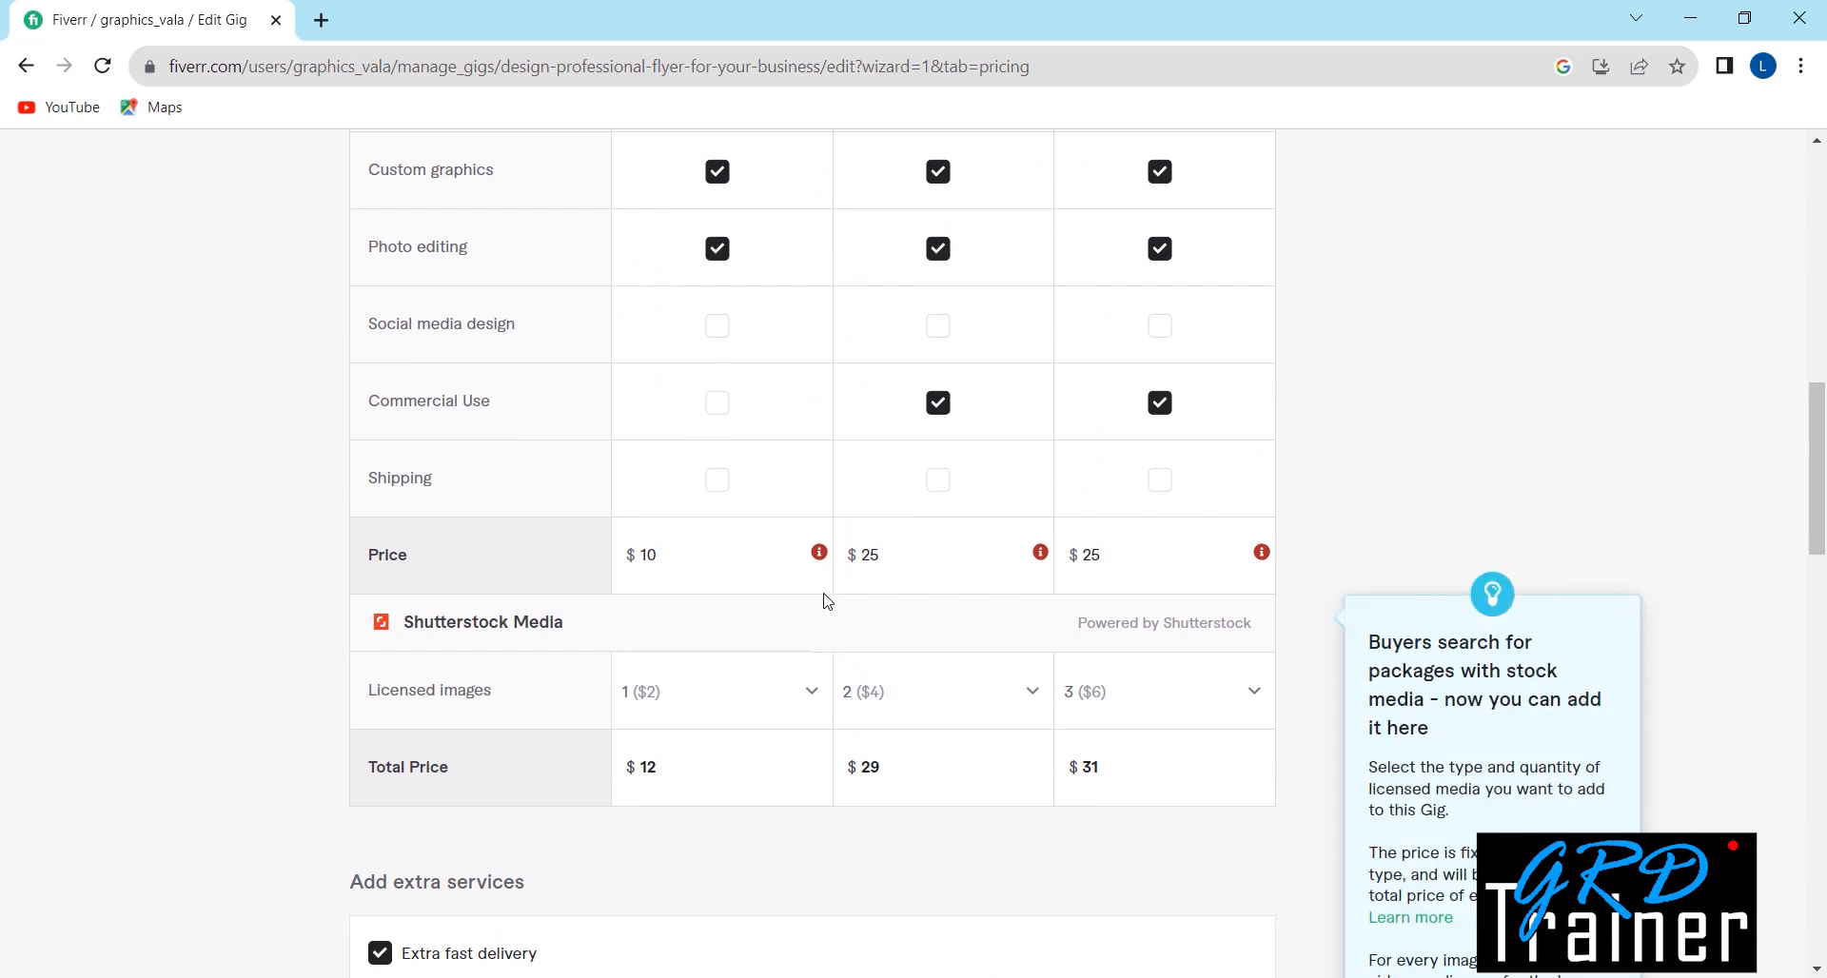
mouse_move(819, 552)
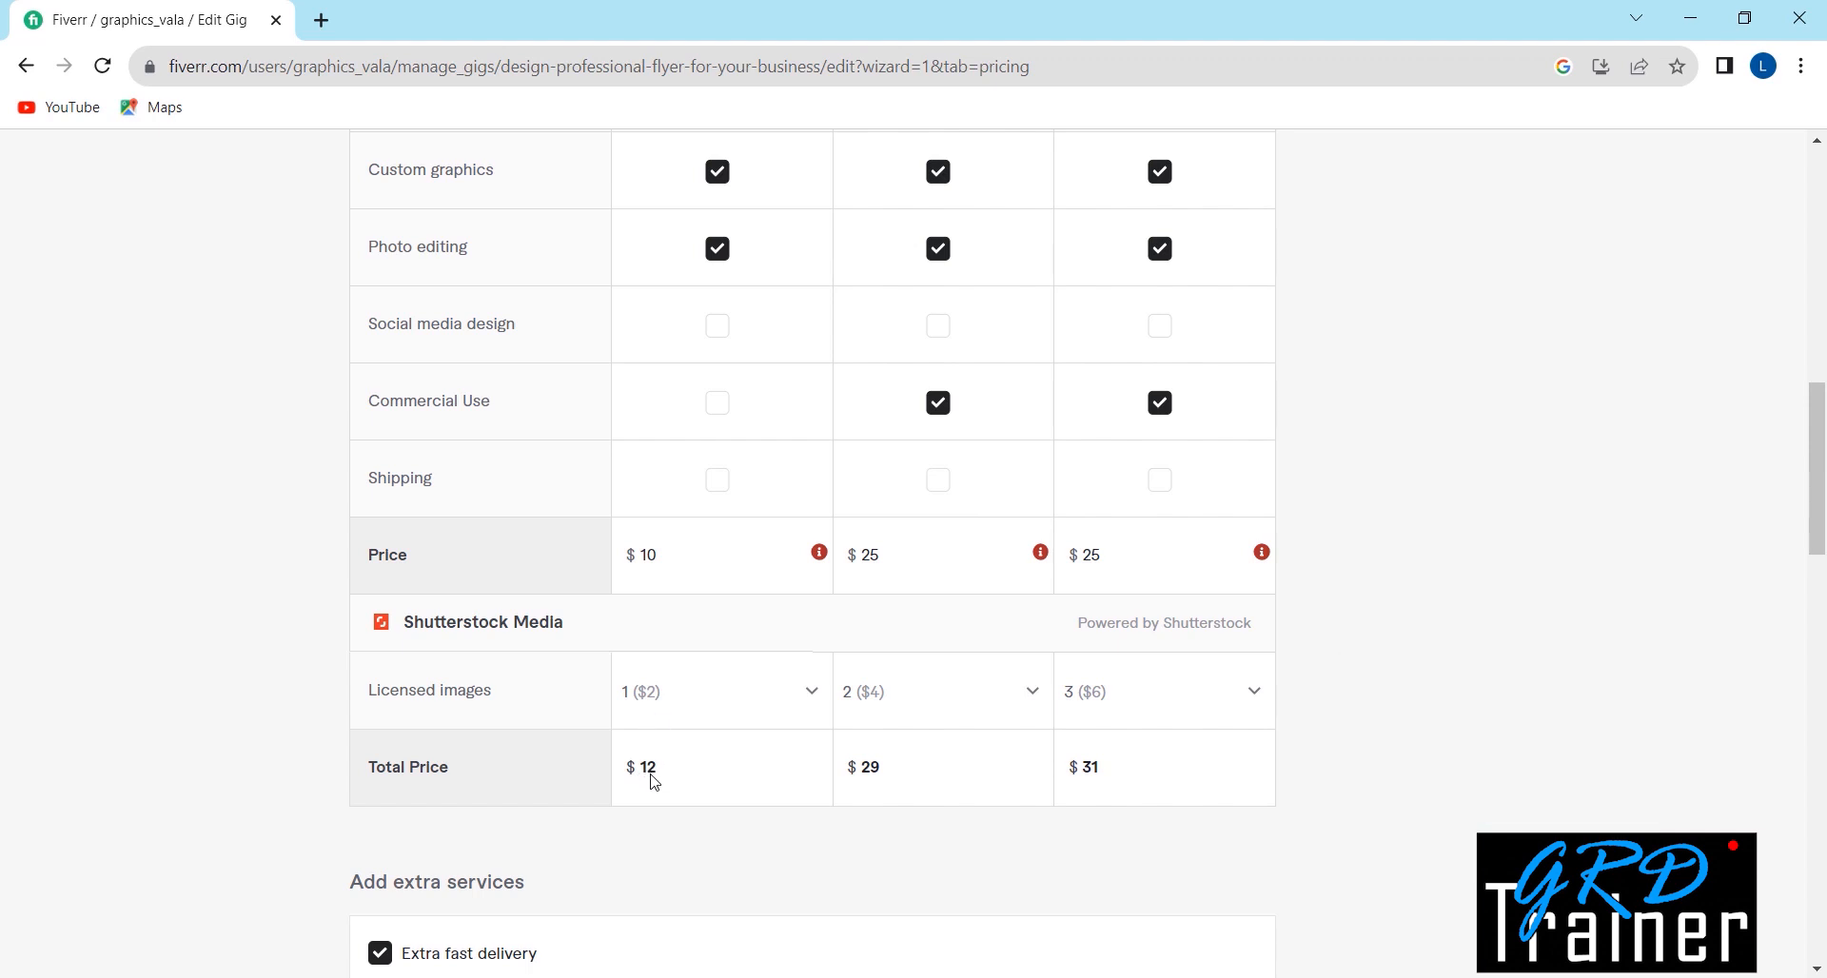
left_click_drag(670, 554, 638, 554)
type("13")
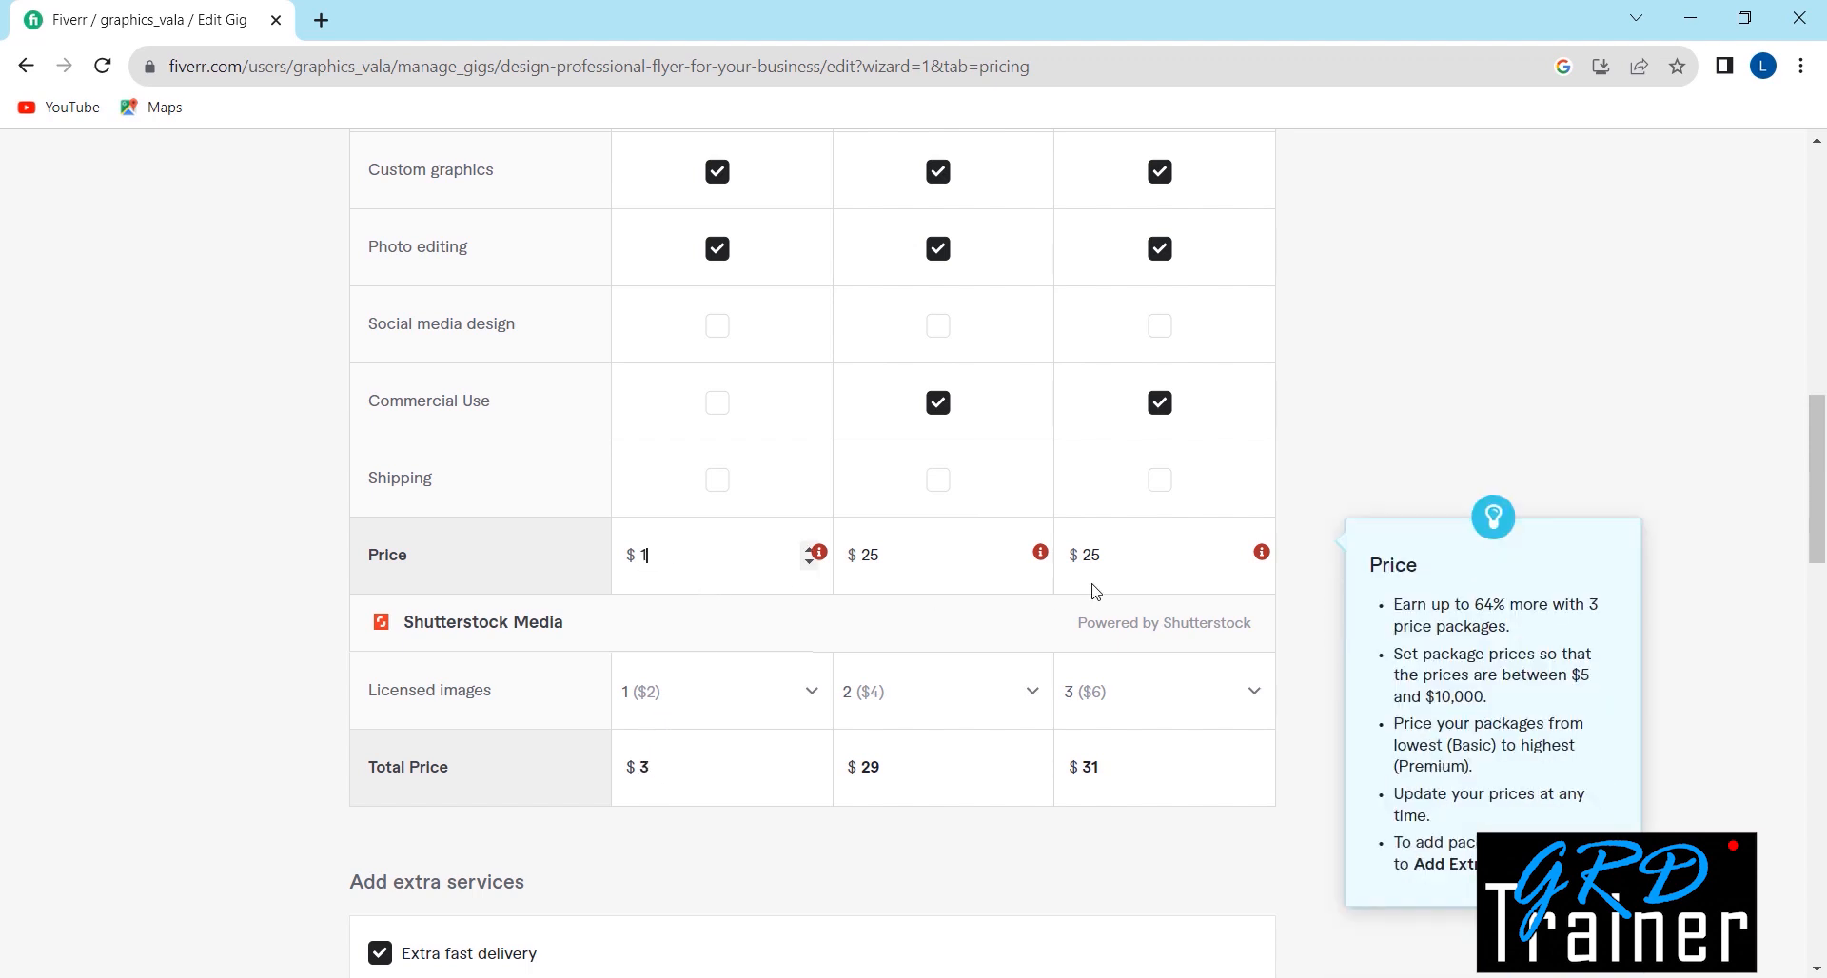
Step: Check the price error on the Standard package and set its price to $26
mouse_move(1021, 610)
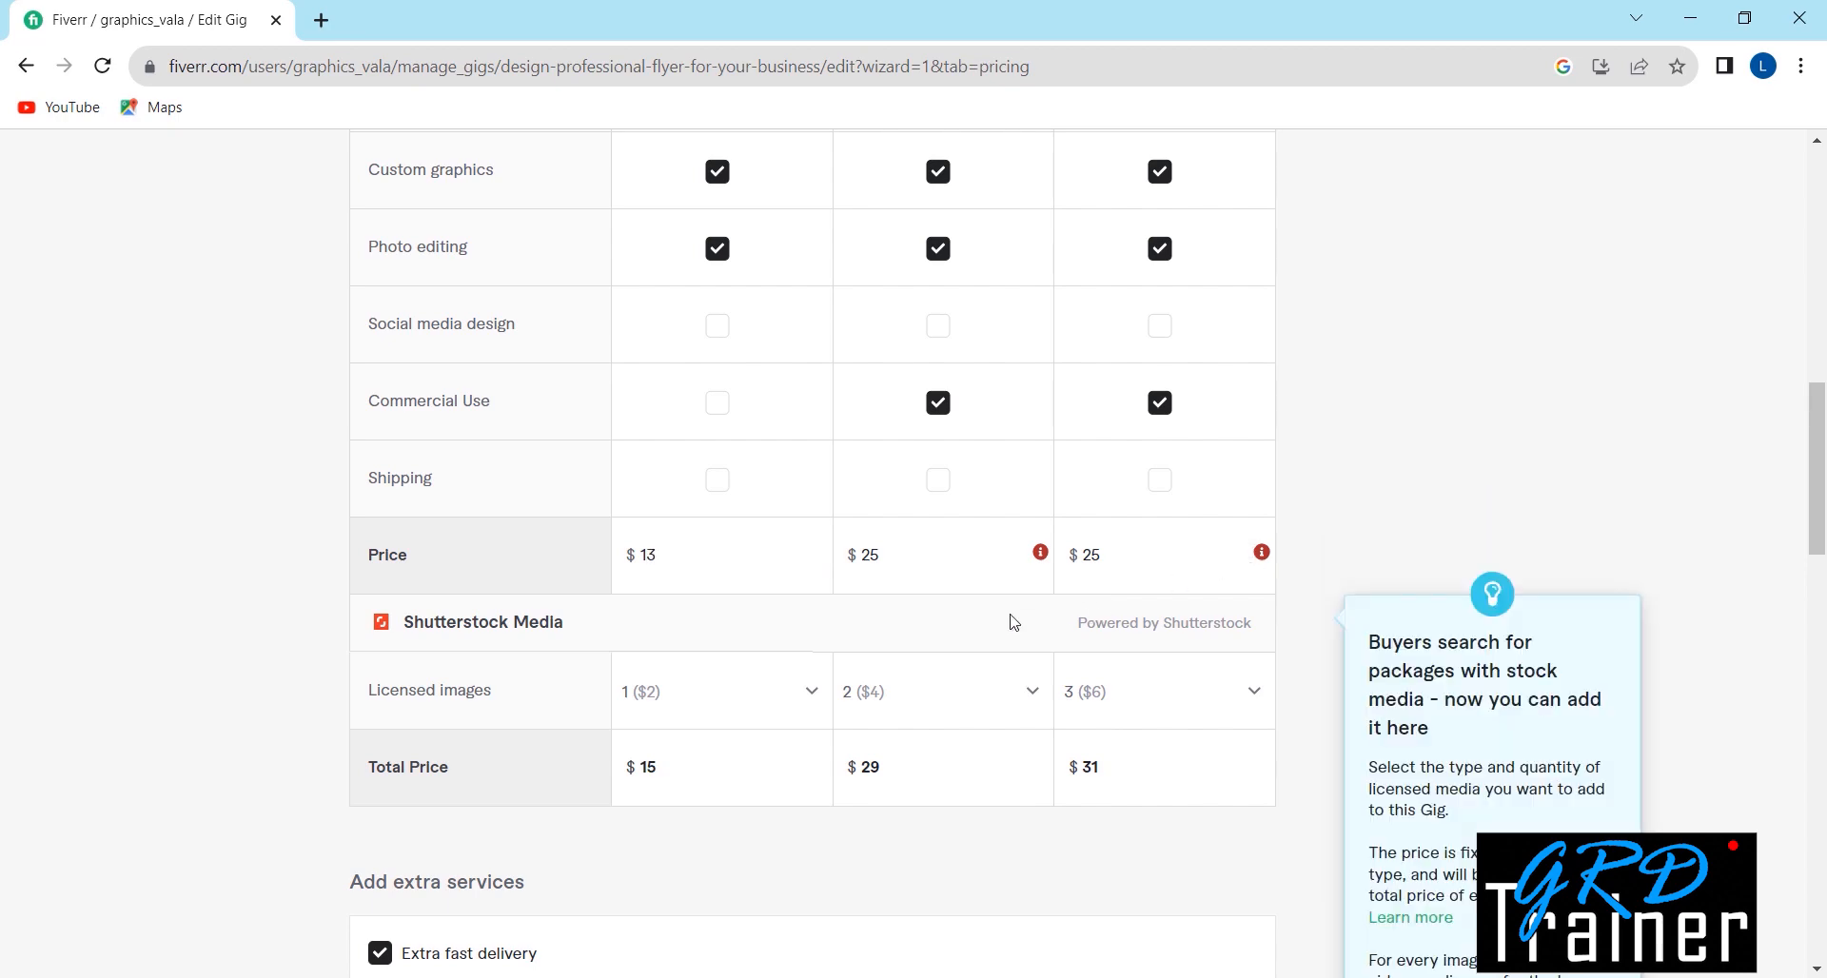
mouse_move(1044, 559)
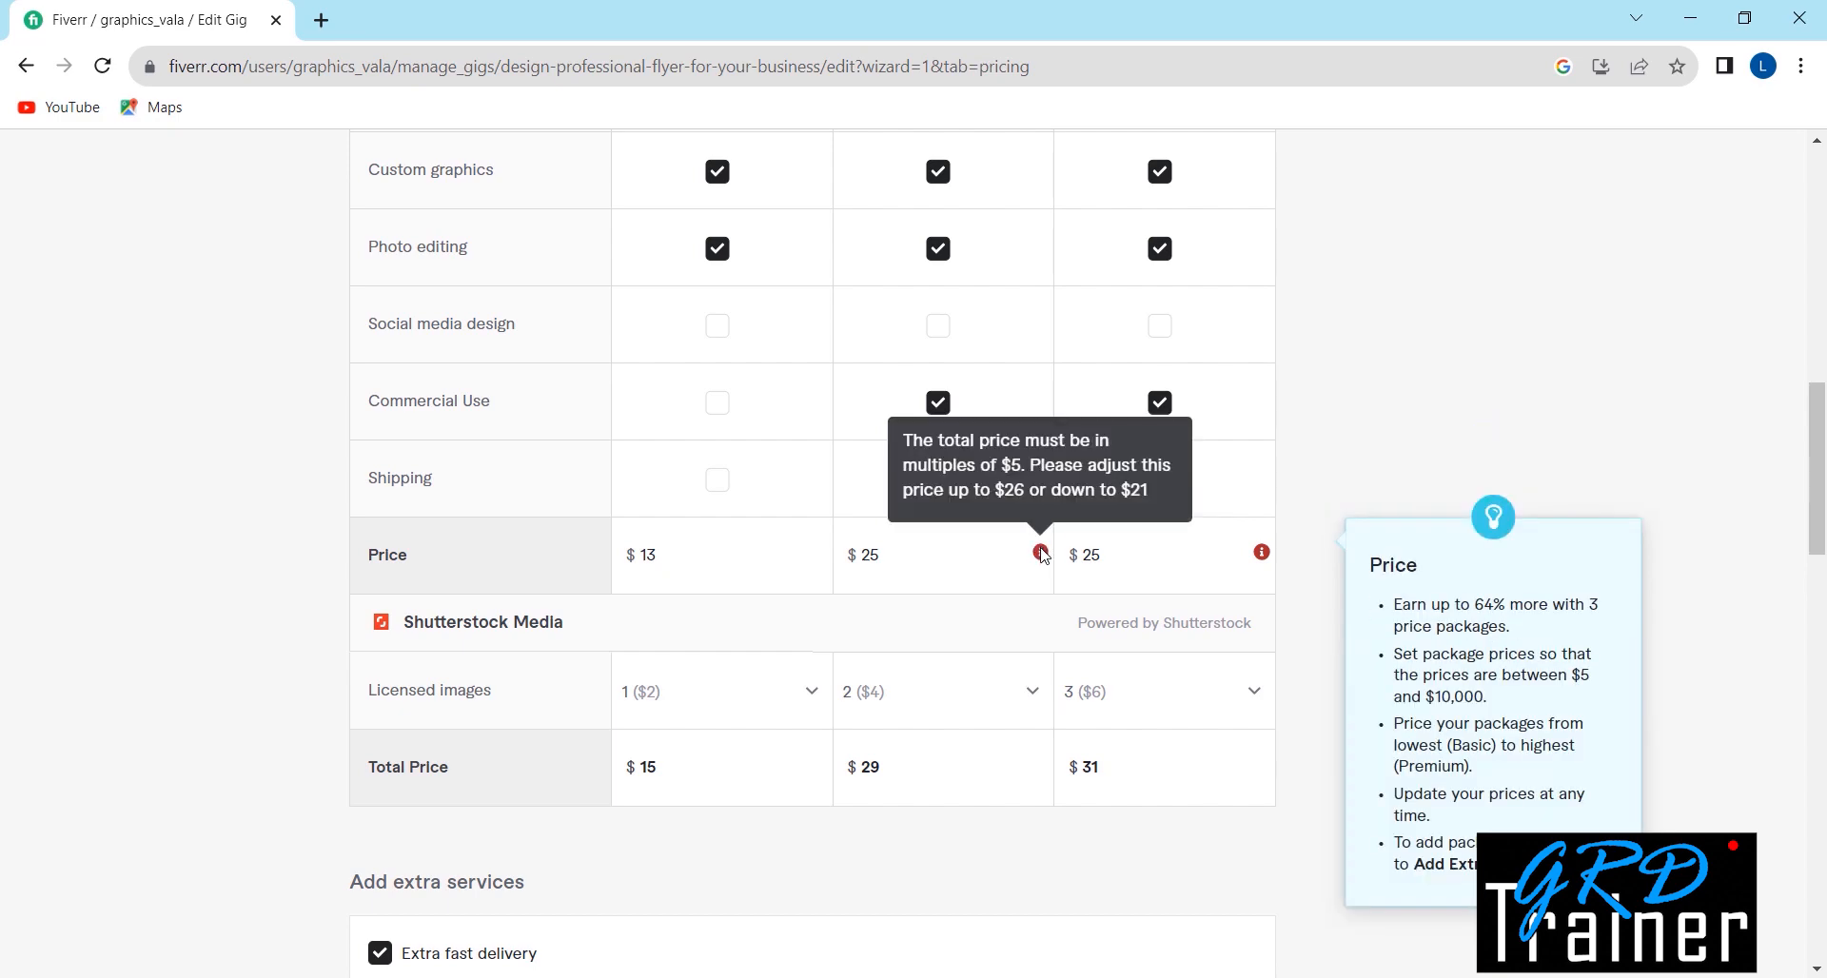
left_click_drag(869, 557, 884, 557)
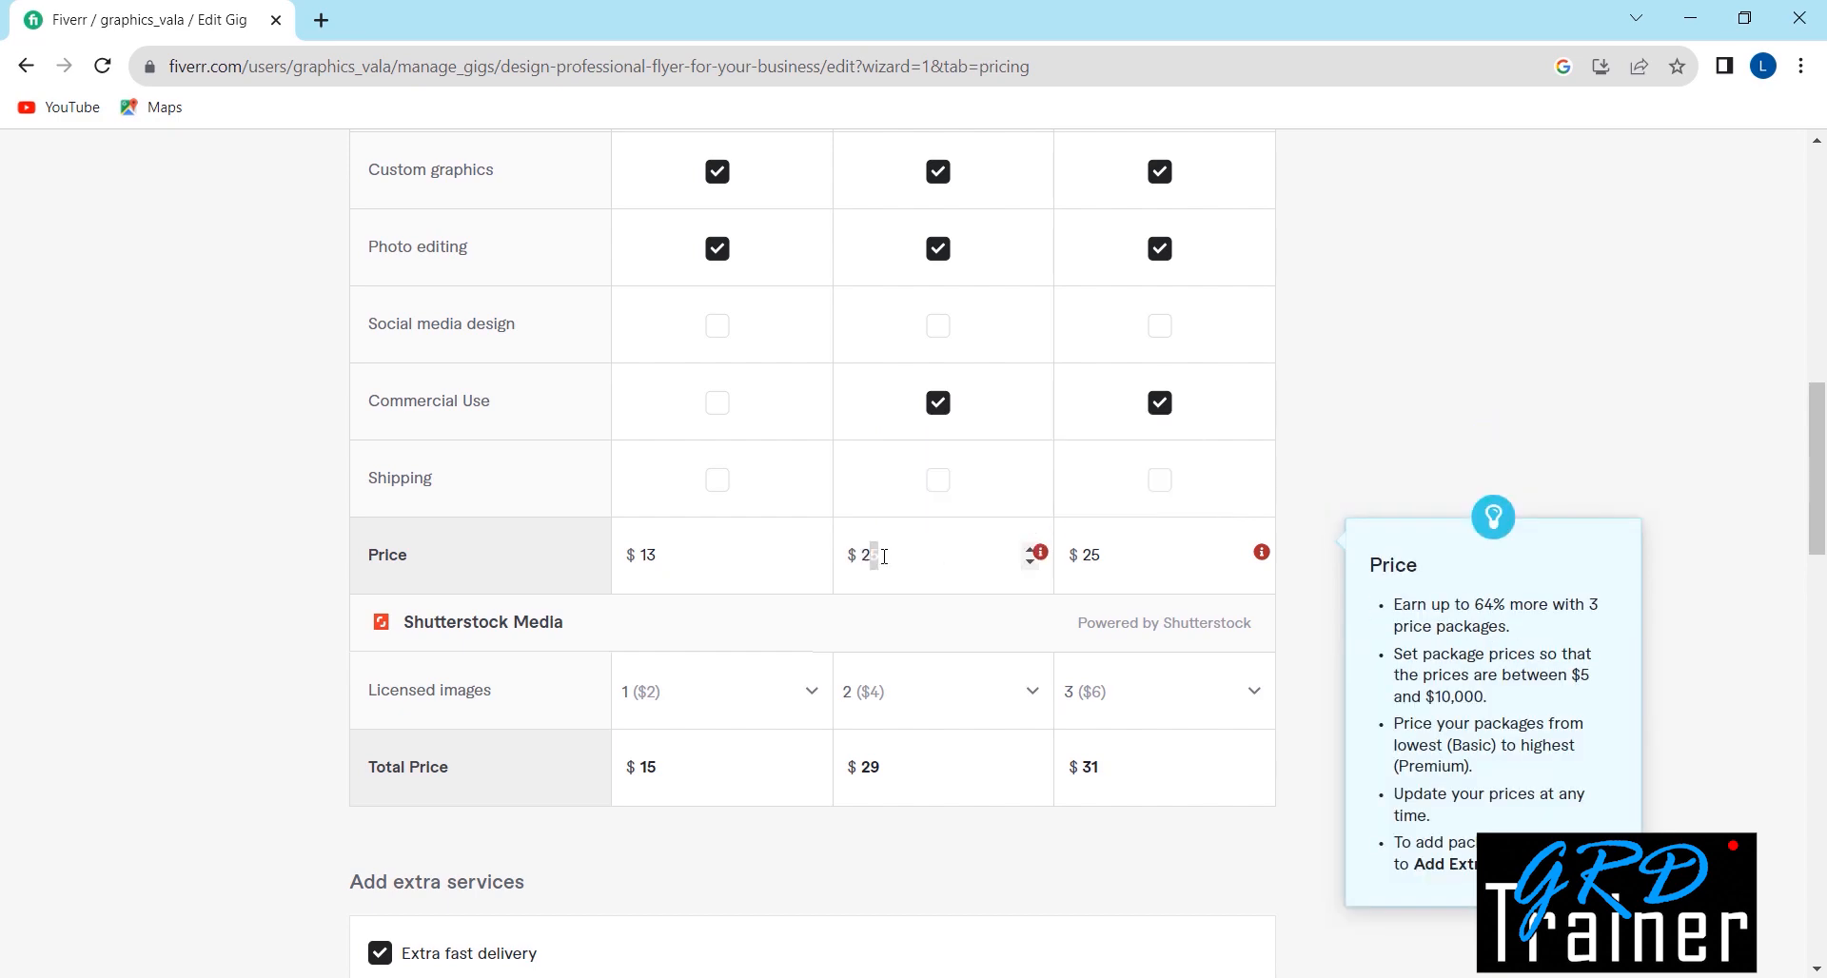
double_click(876, 560)
type("26")
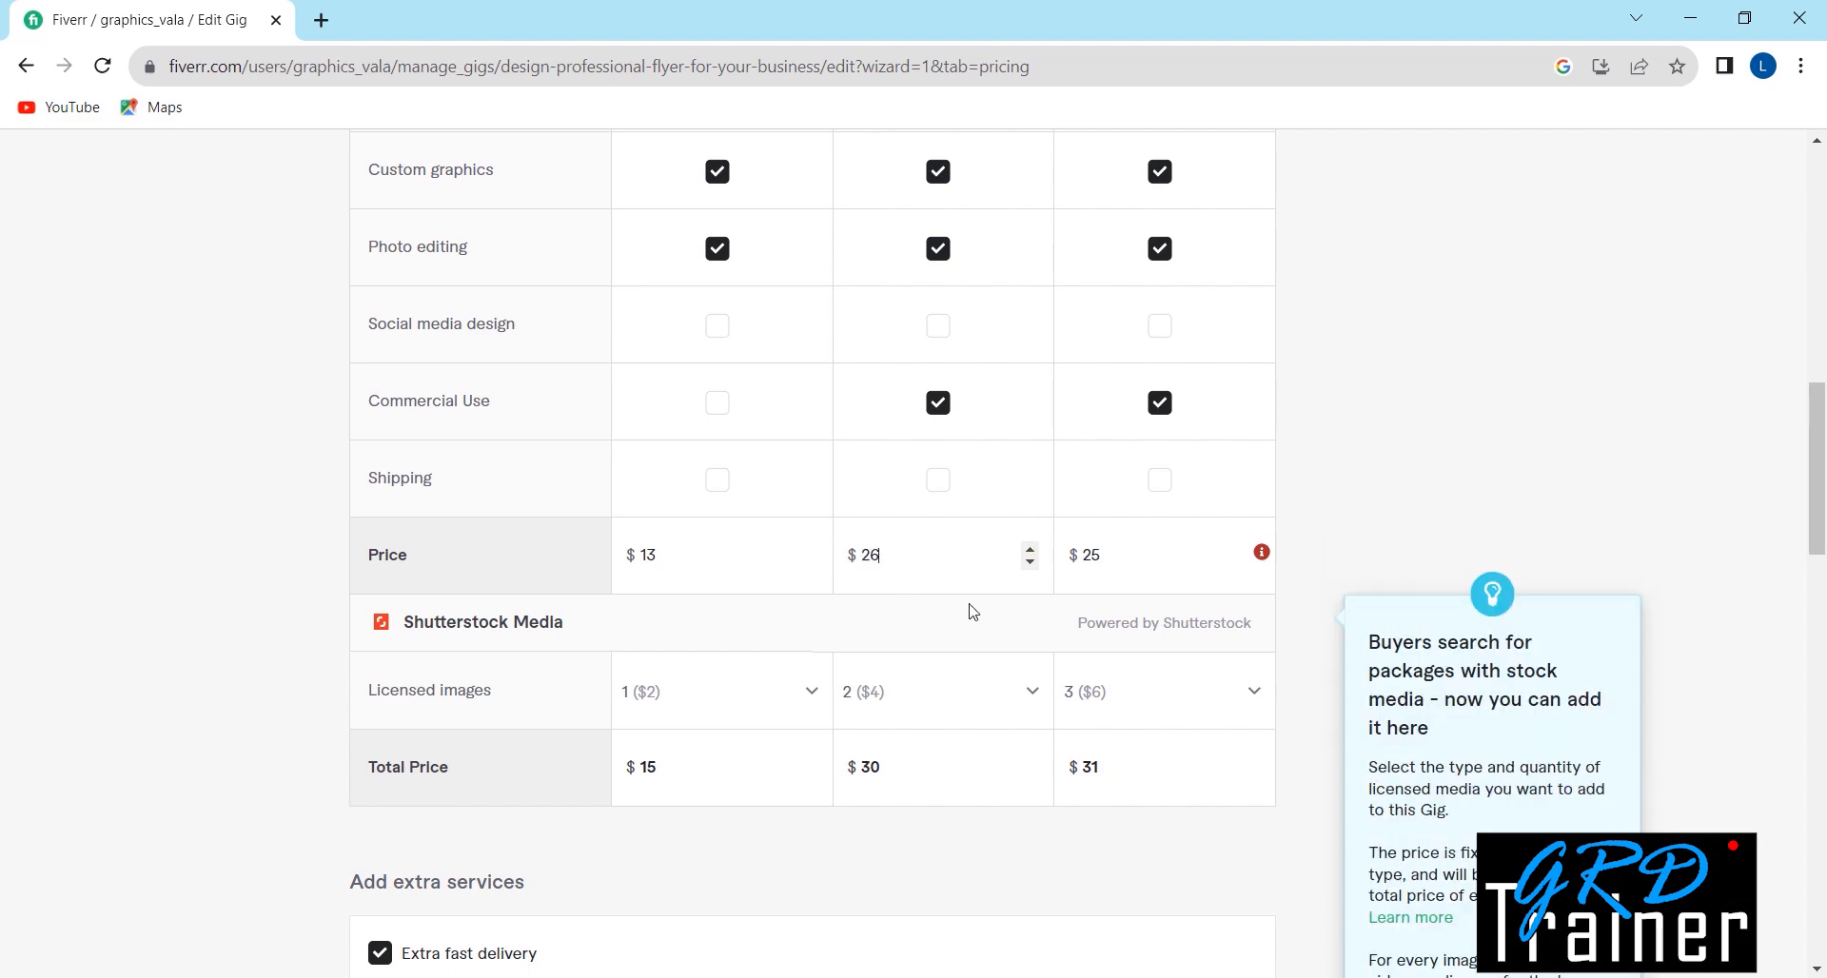
Step: Check the price error on the Premium package and set its price to $29
mouse_move(1262, 559)
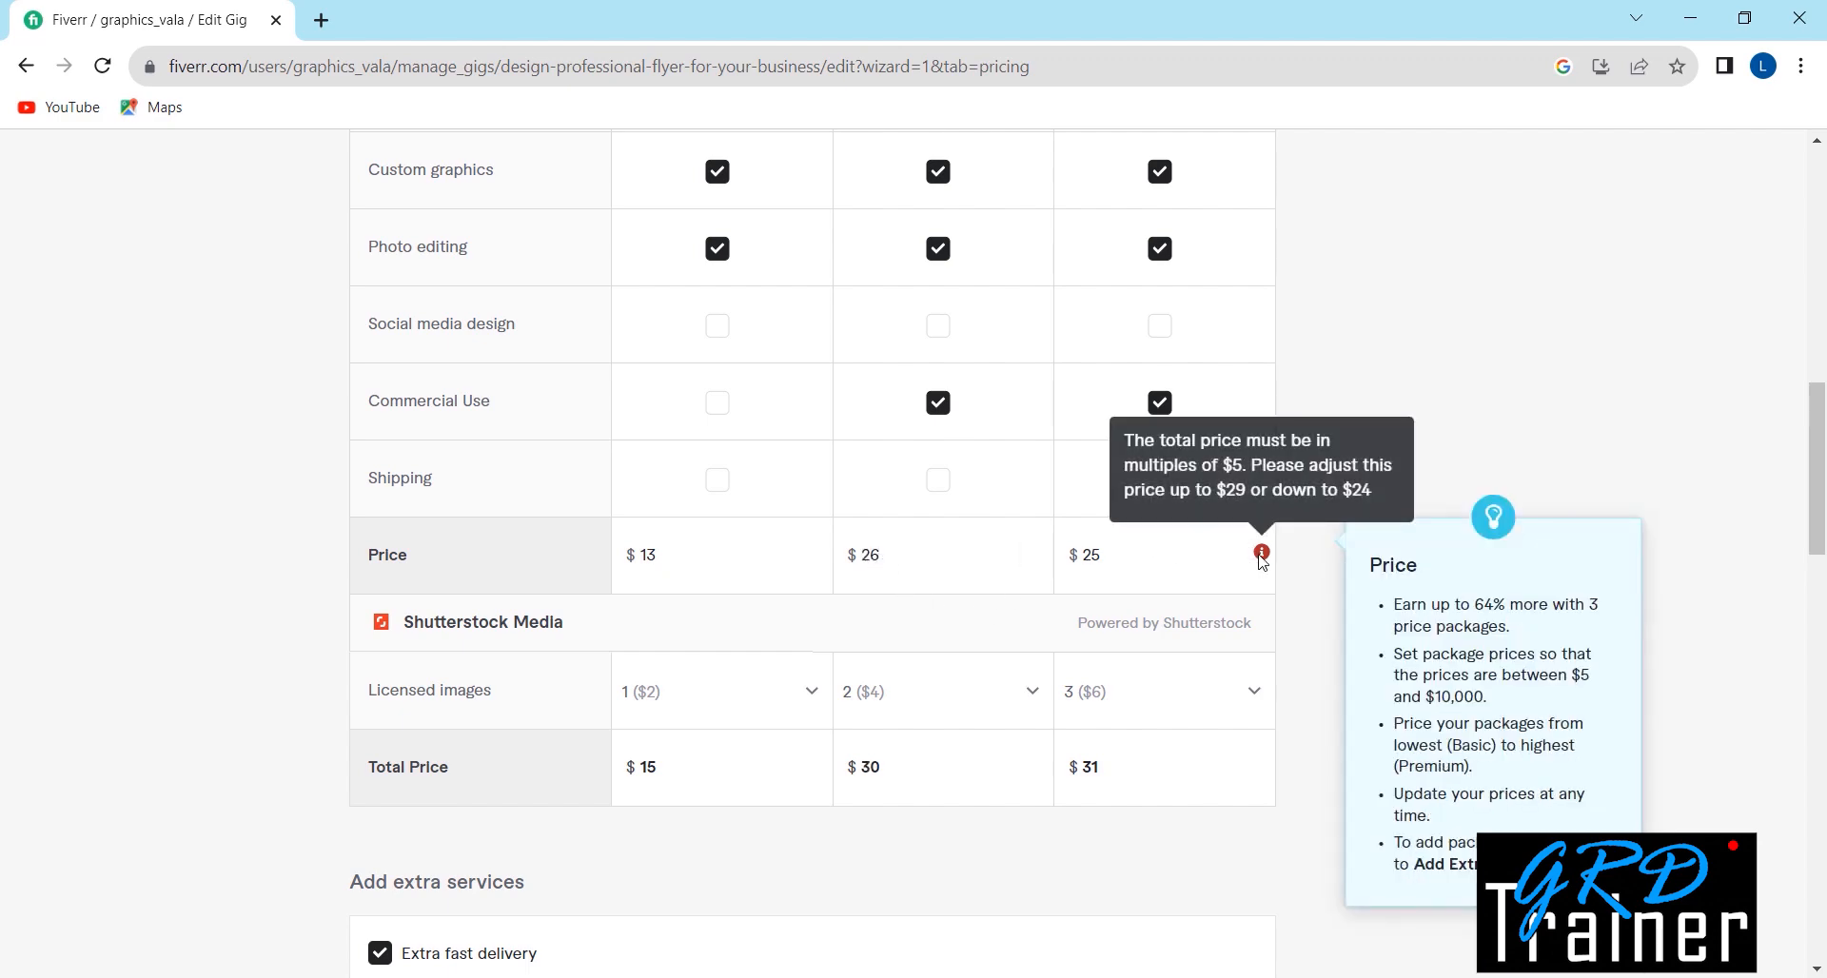
double_click(1086, 559)
type("29")
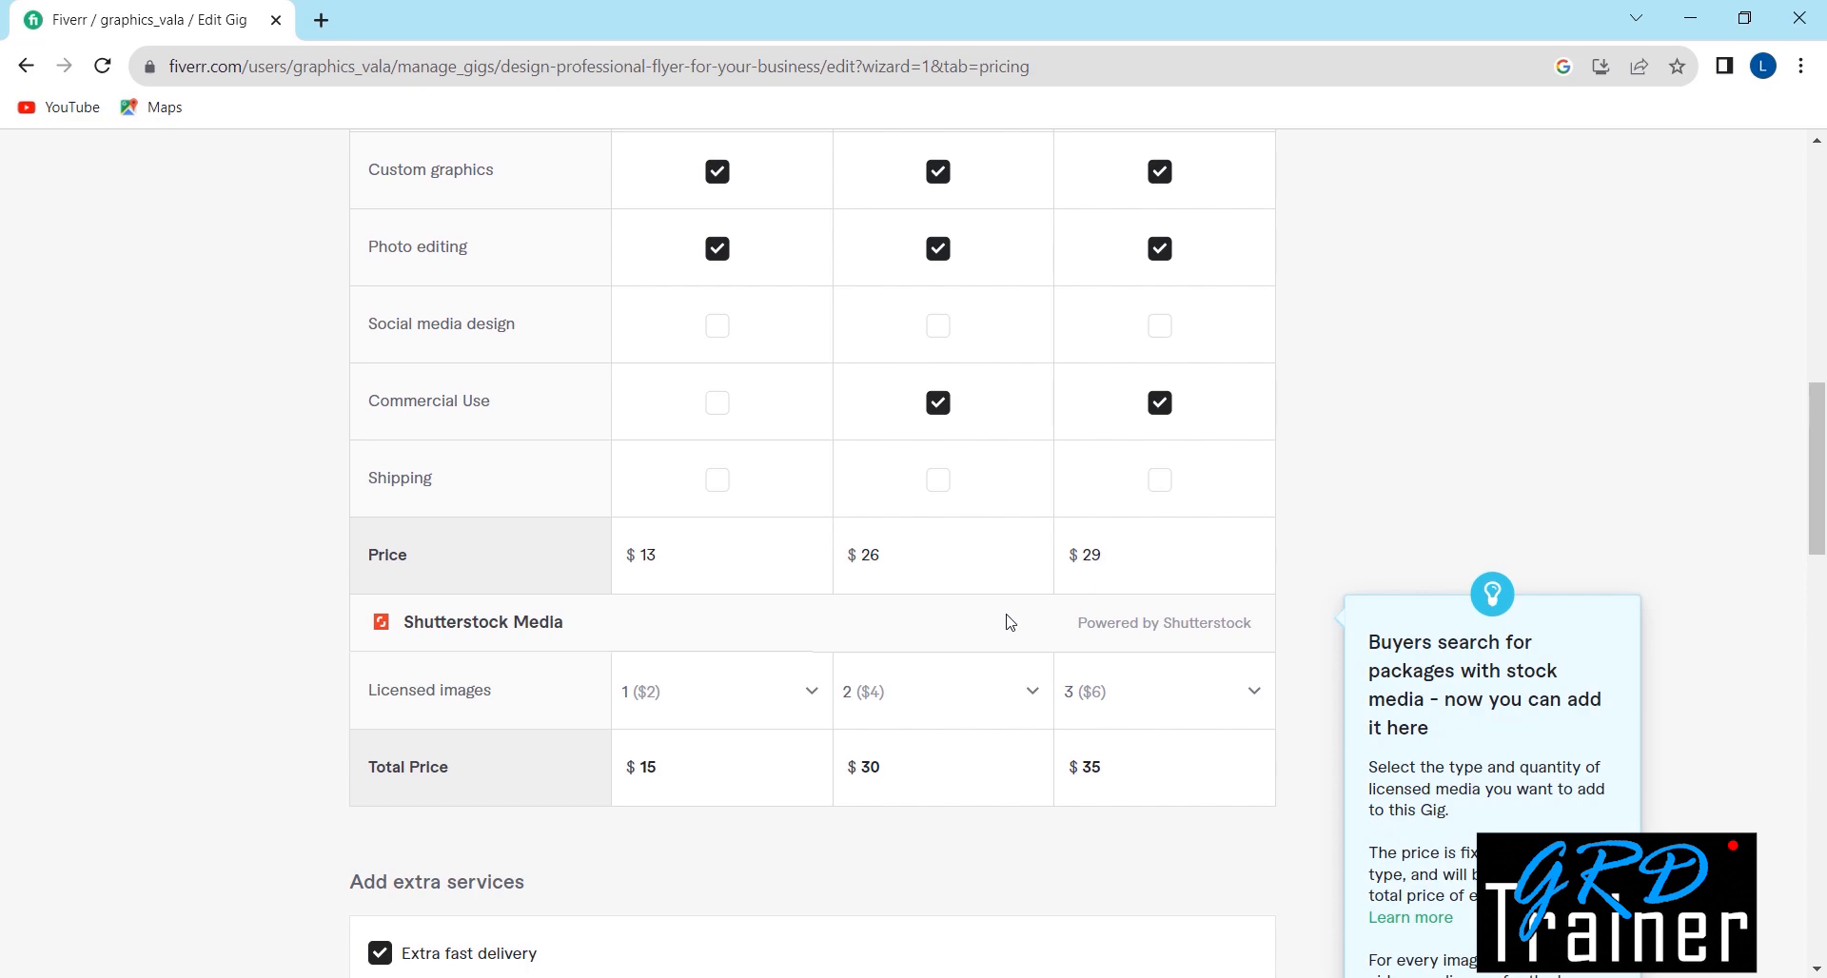
Step: Save the pricing and continue to the gig's Description & FAQ stage, bringing the description editor into view
scroll(1010, 621, "down", 9)
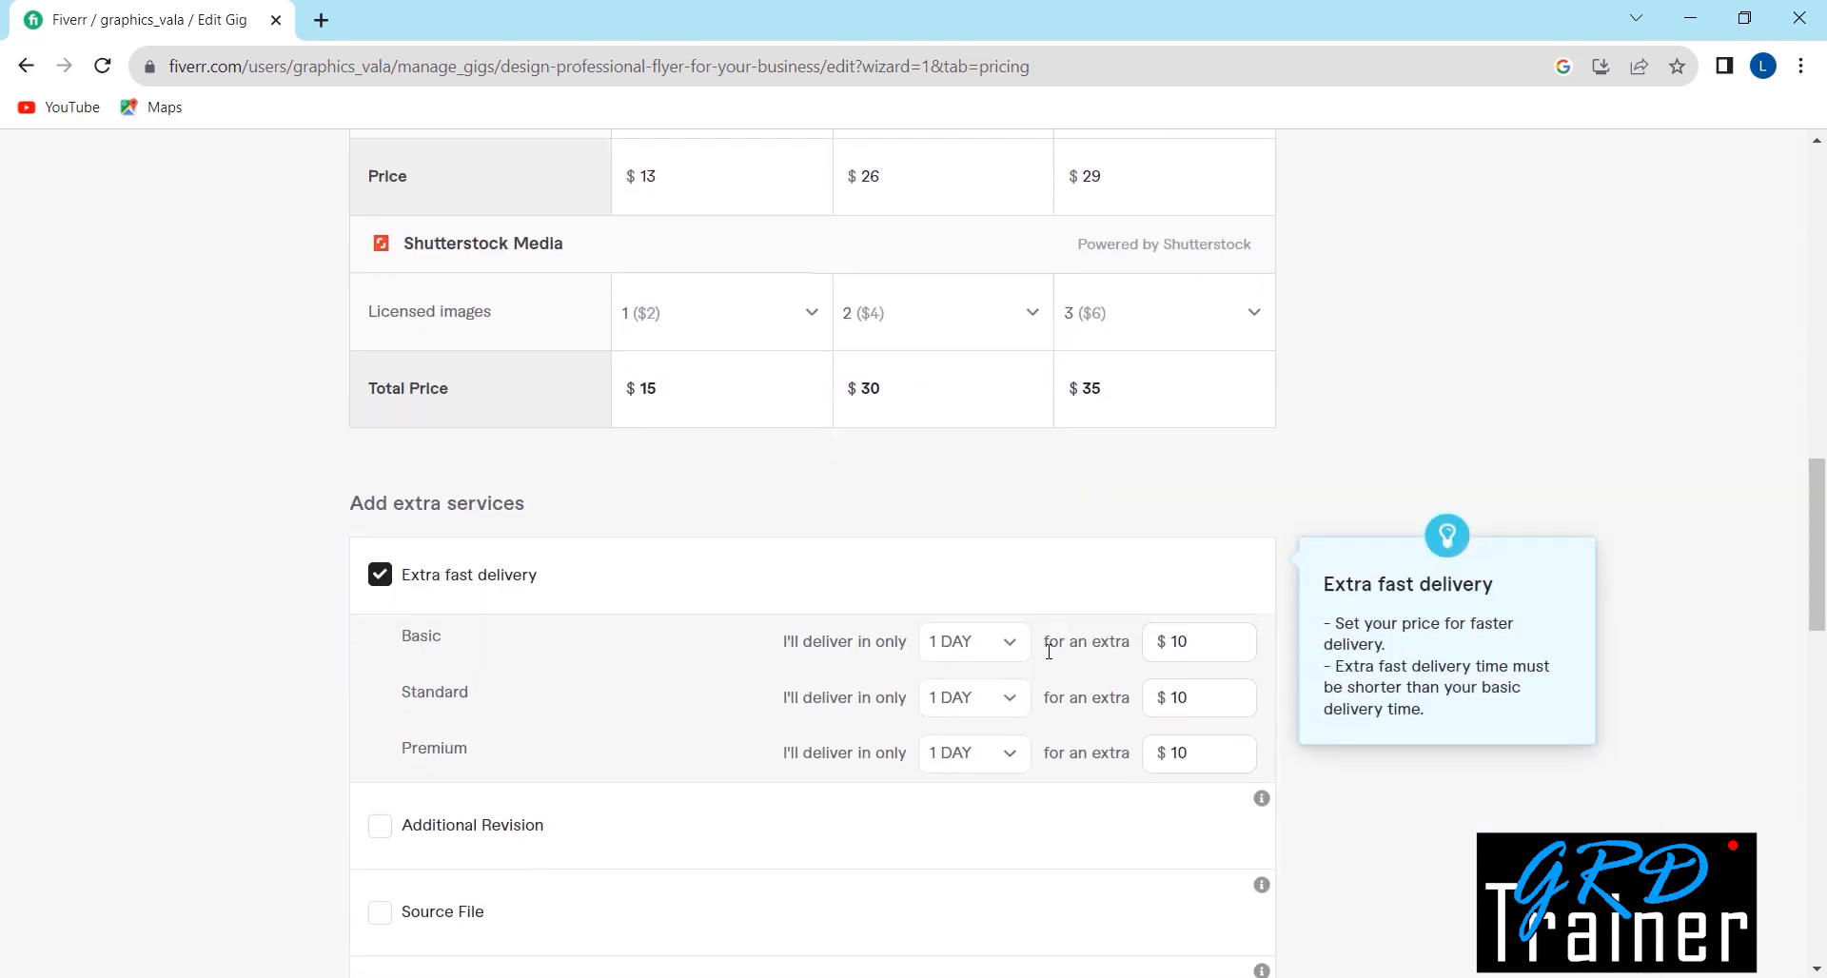
scroll(1161, 742, "down", 3)
left_click(1151, 632)
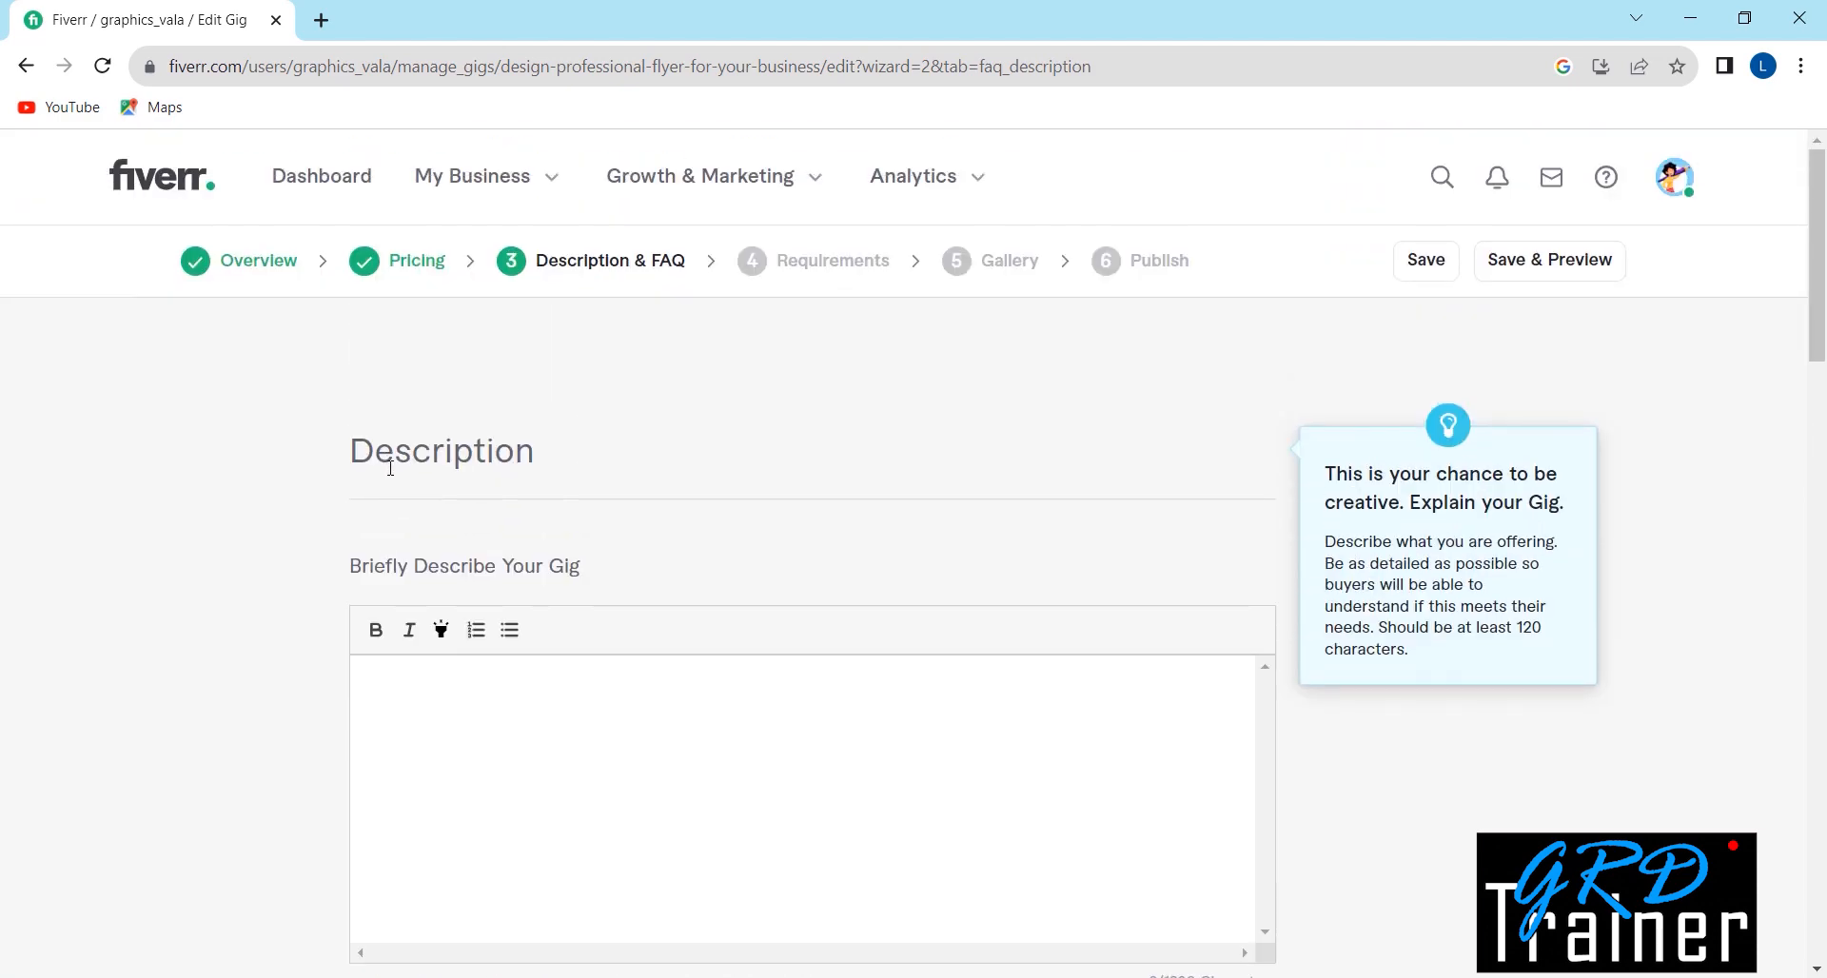
scroll(414, 507, "down", 1)
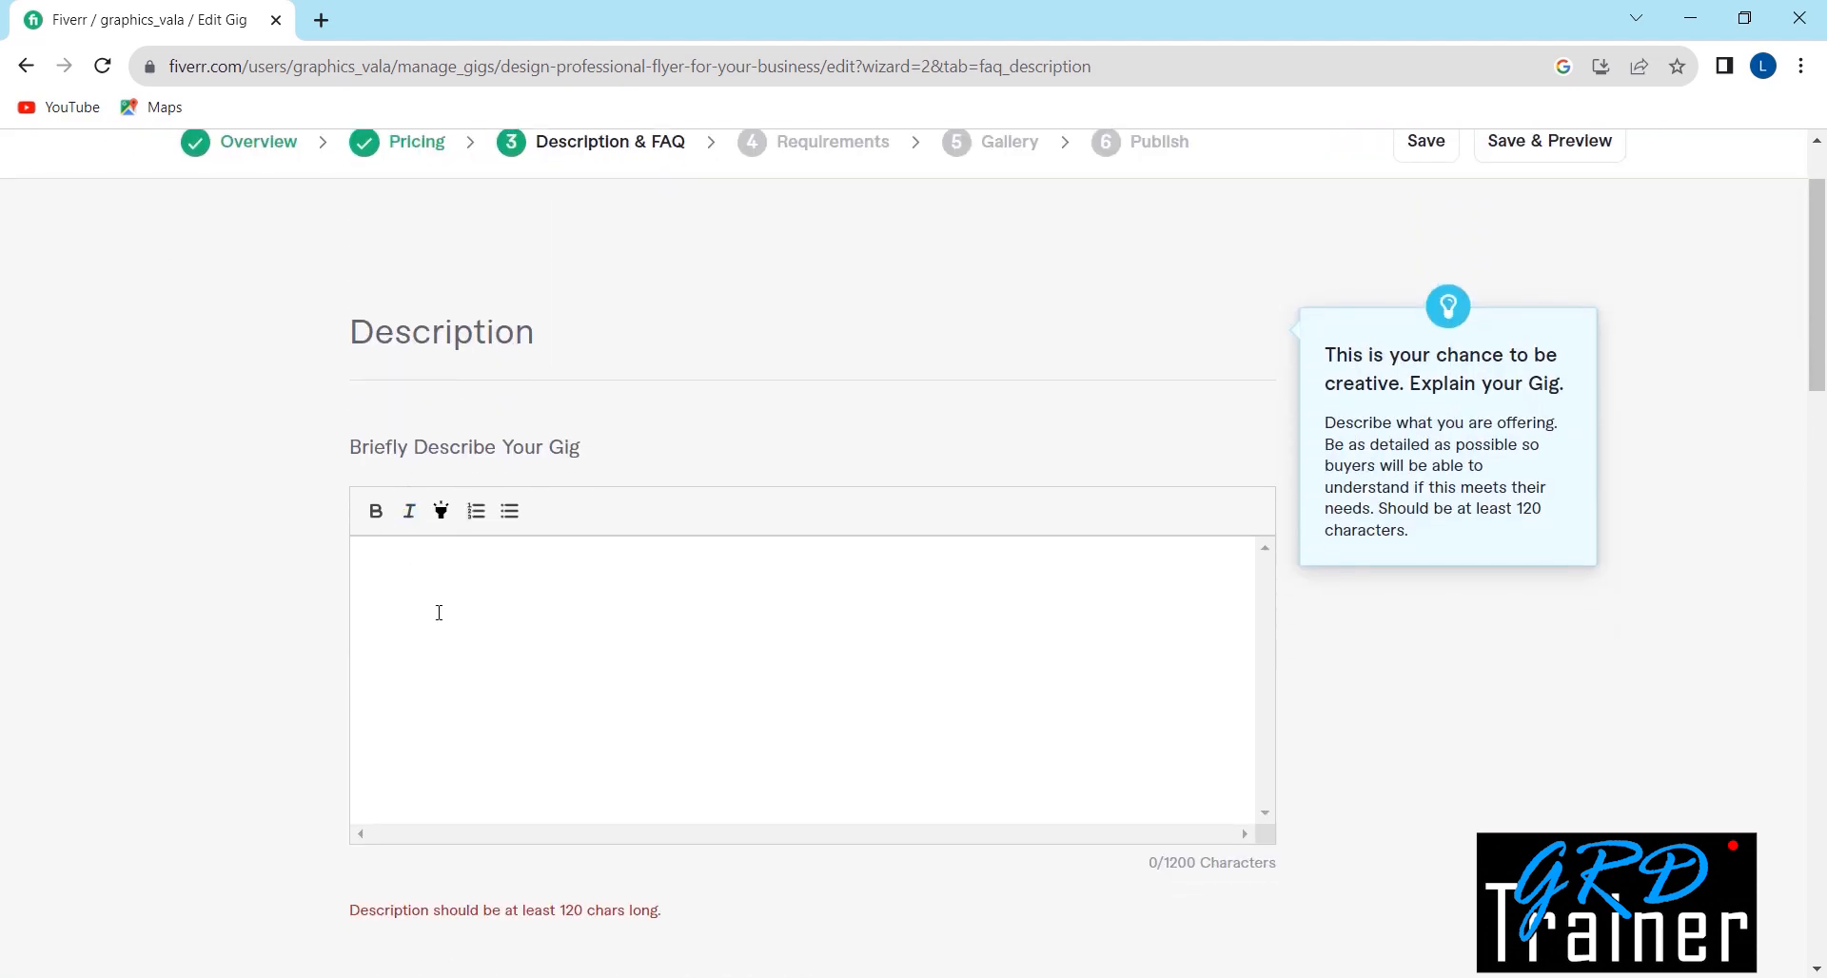